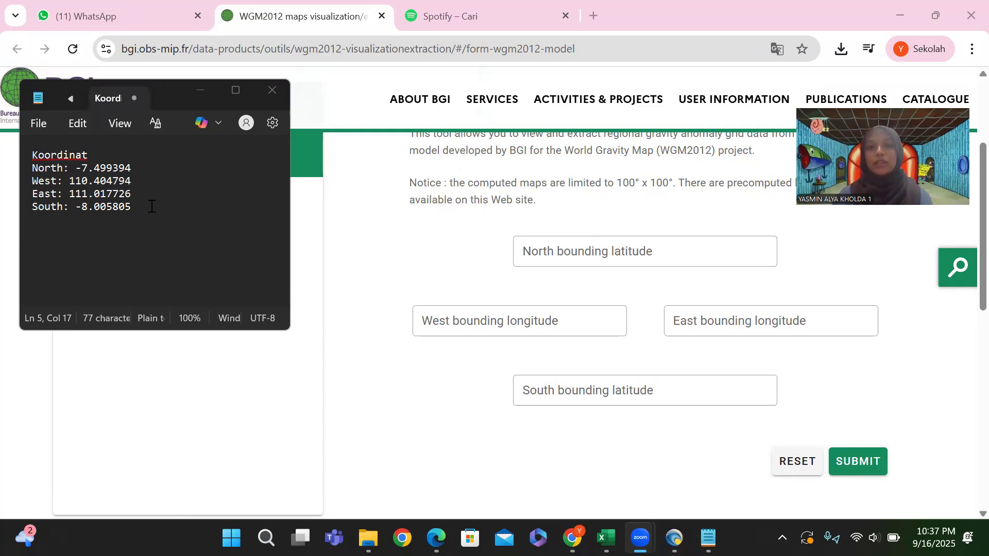
- Copy the north coordinate -7.499394 from the Notepad note into the form's North bounding latitude
{"action": "left_click_drag", "start_coordinate": [75, 172], "coordinate": [133, 168]}
{"action": "right_click", "coordinate": [132, 169]}
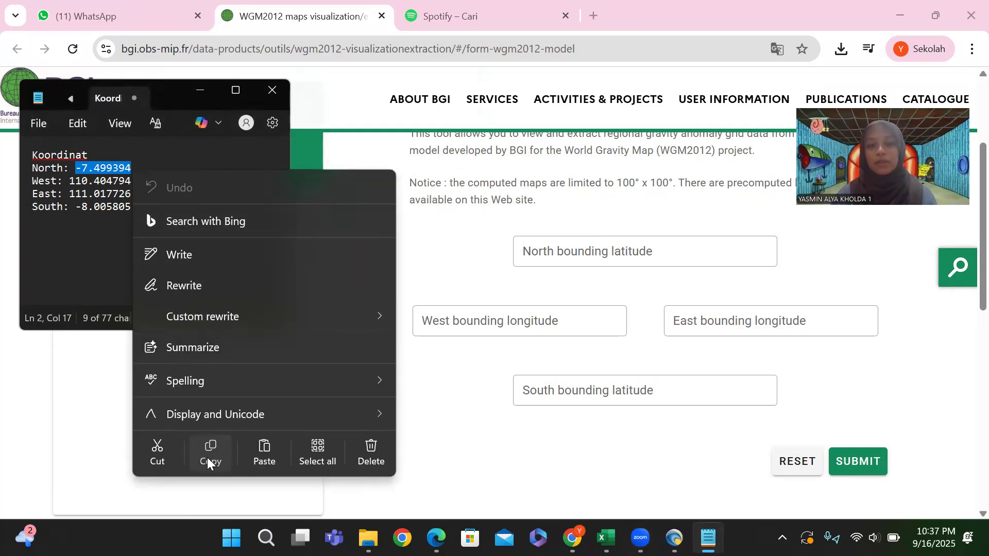
{"action": "left_click", "coordinate": [207, 457]}
{"action": "left_click", "coordinate": [571, 249]}
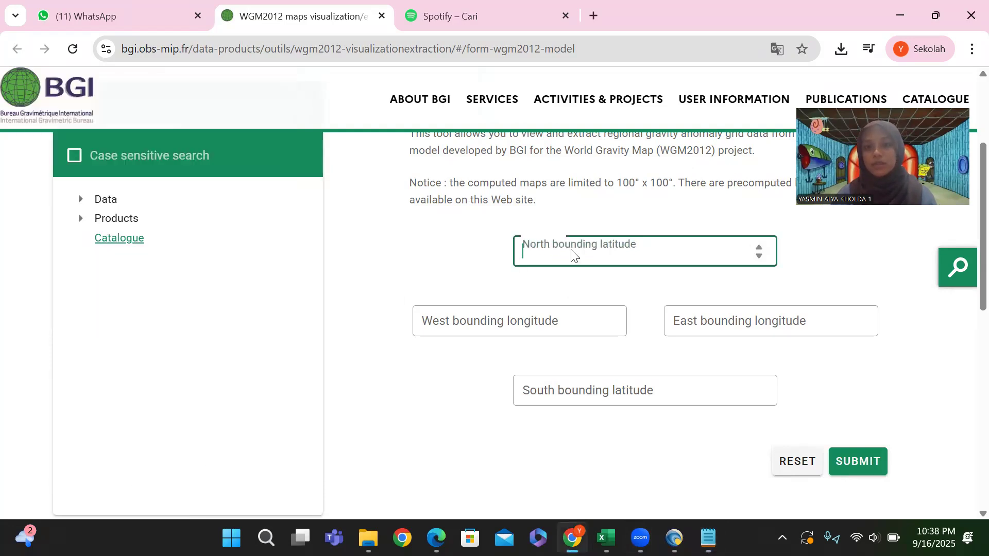
{"action": "right_click", "coordinate": [571, 249]}
{"action": "left_click", "coordinate": [597, 343]}
- Copy the west coordinate 110.404794 from the Notepad note into the form's West bounding longitude
{"action": "mouse_move", "coordinate": [708, 538]}
{"action": "left_click", "coordinate": [684, 453]}
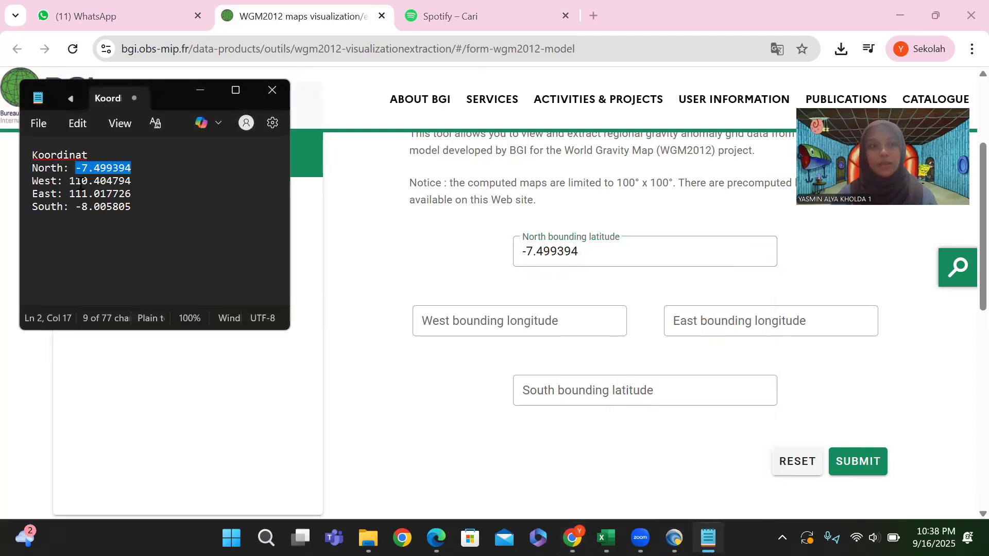
{"action": "left_click_drag", "start_coordinate": [70, 182], "coordinate": [133, 180]}
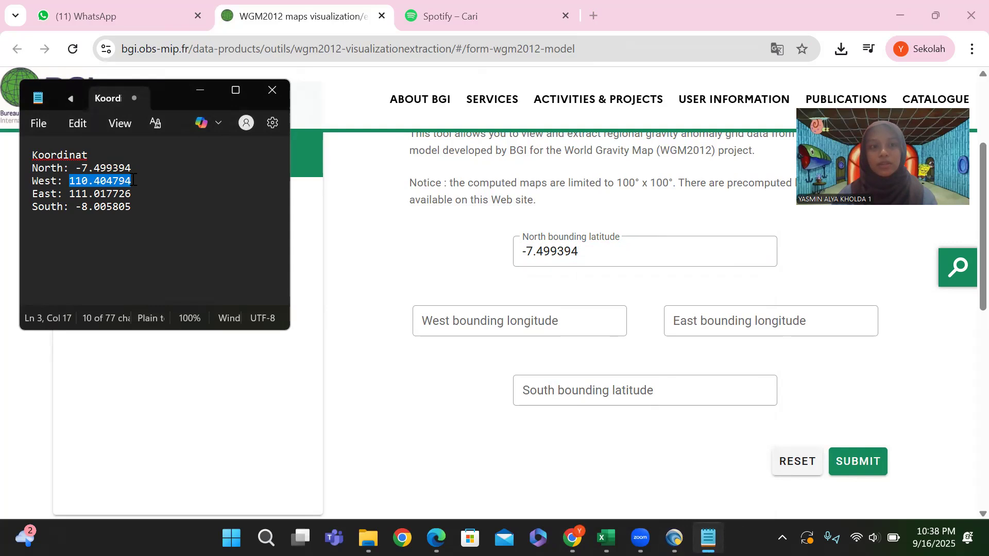
{"action": "right_click", "coordinate": [127, 181]}
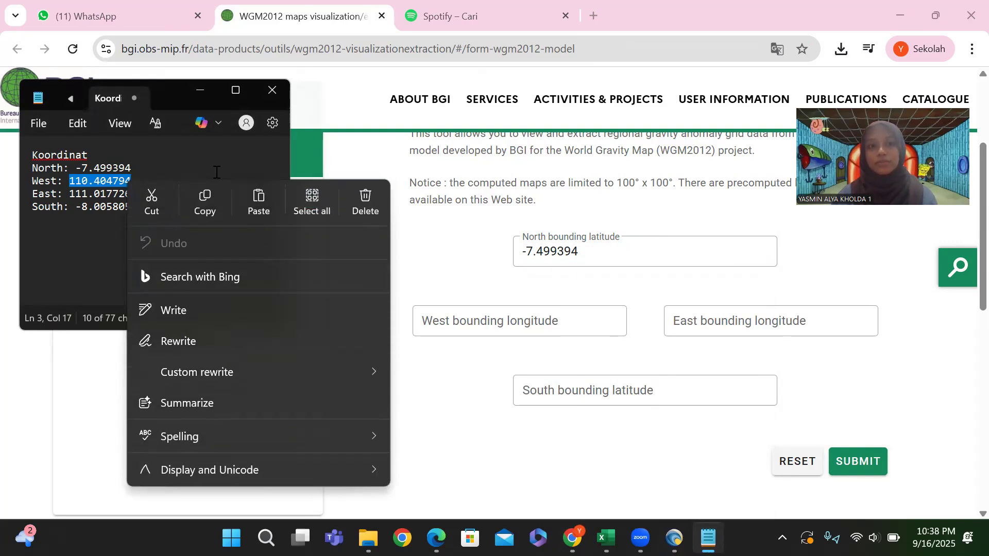
{"action": "left_click", "coordinate": [213, 196]}
{"action": "left_click", "coordinate": [442, 331]}
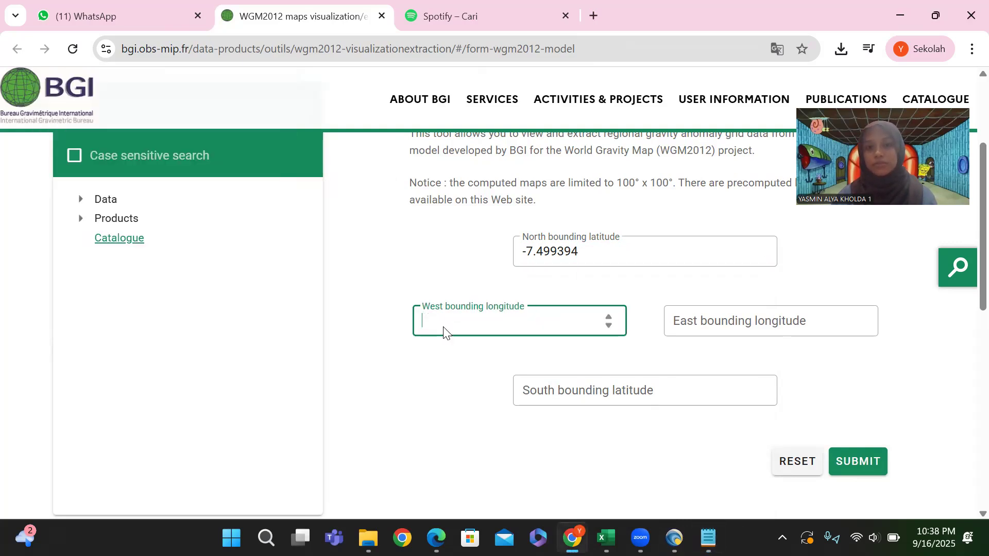
{"action": "right_click", "coordinate": [442, 331]}
{"action": "left_click", "coordinate": [492, 153]}
- Copy the east coordinate 111.017726 from the Notepad note into the form's East bounding longitude
{"action": "left_click", "coordinate": [708, 538]}
{"action": "left_click_drag", "start_coordinate": [69, 193], "coordinate": [134, 195]}
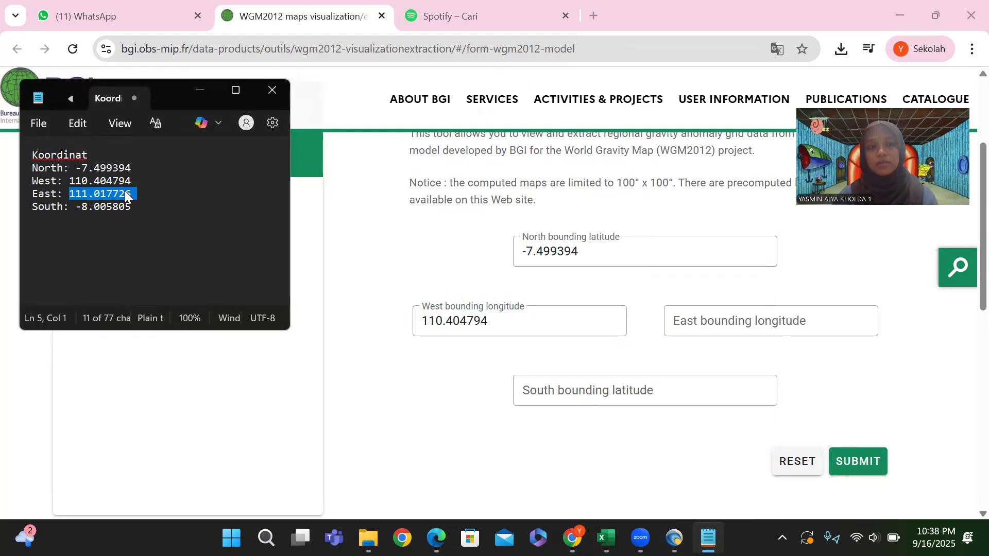
{"action": "right_click", "coordinate": [125, 193]}
{"action": "left_click", "coordinate": [197, 218]}
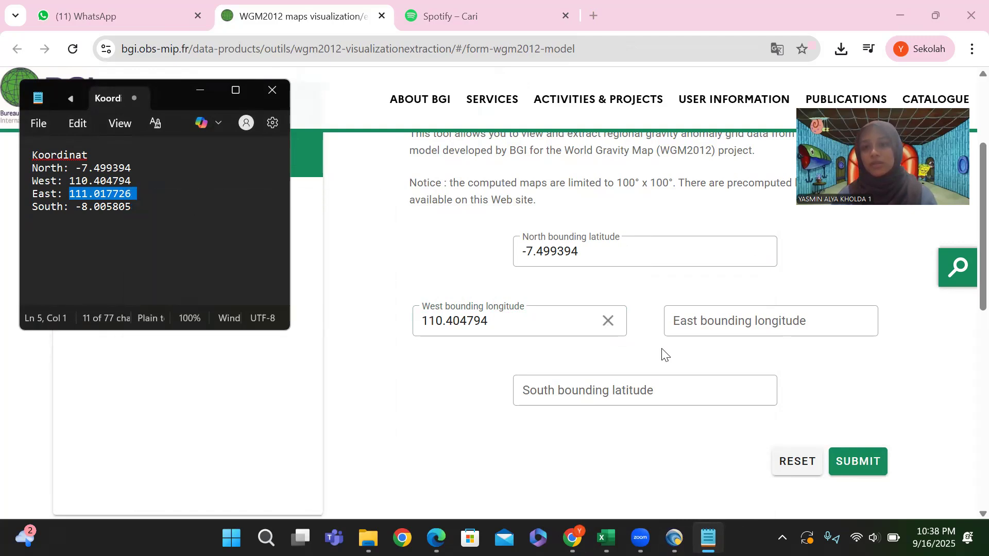
{"action": "left_click", "coordinate": [685, 329]}
{"action": "right_click", "coordinate": [684, 330]}
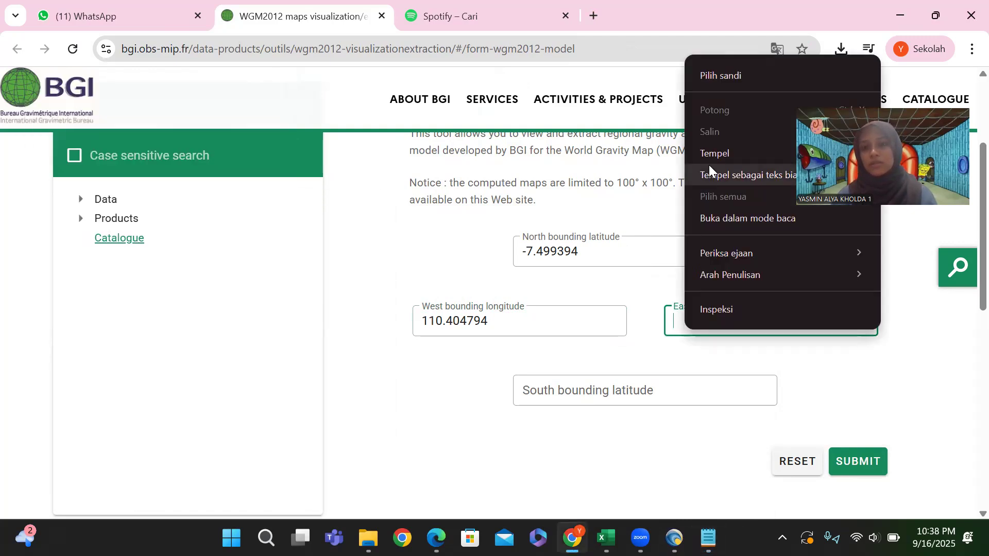
{"action": "left_click", "coordinate": [709, 162]}
- Copy the south coordinate -8.005805 from the Notepad note into the form's South bounding latitude
{"action": "mouse_move", "coordinate": [709, 538]}
{"action": "left_click", "coordinate": [695, 453]}
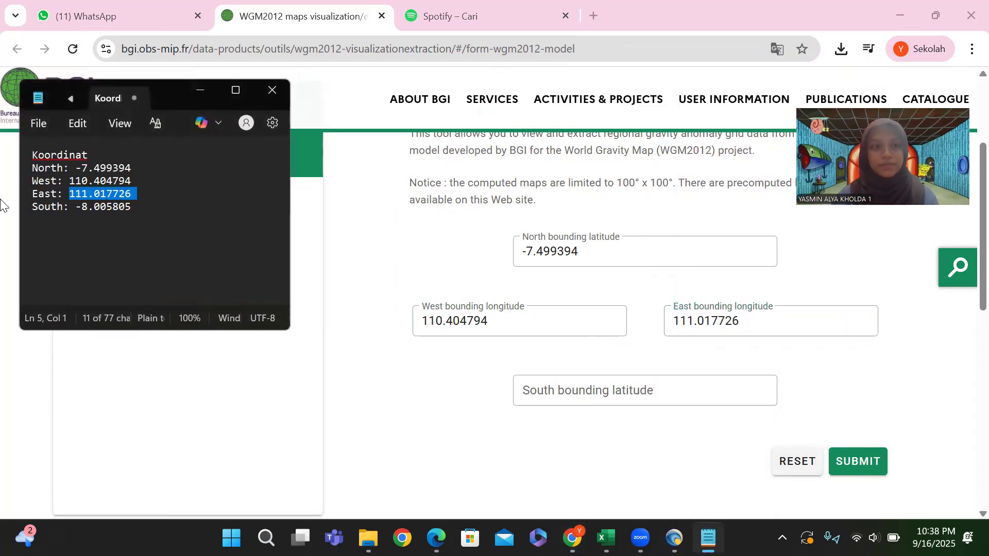
{"action": "left_click_drag", "start_coordinate": [78, 207], "coordinate": [123, 209]}
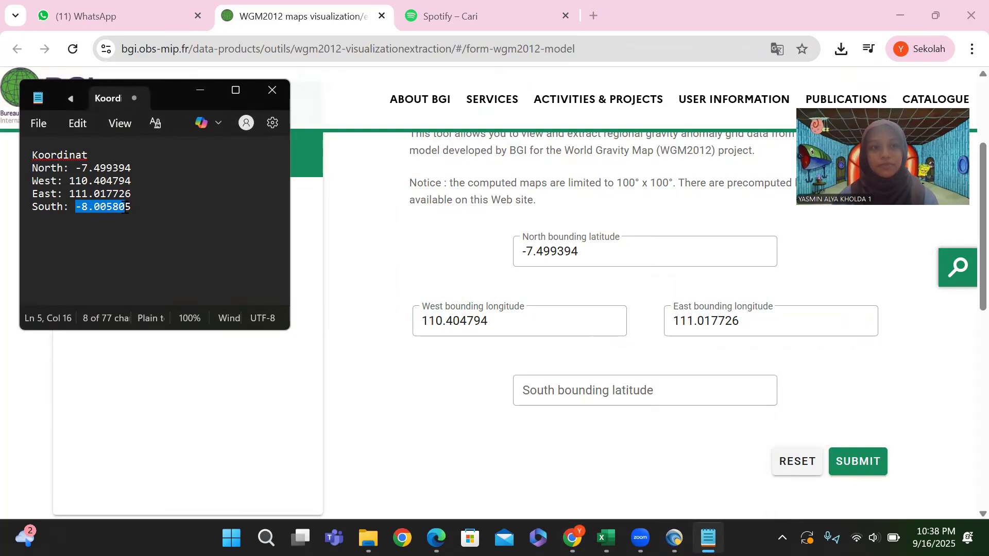
{"action": "right_click", "coordinate": [129, 207]}
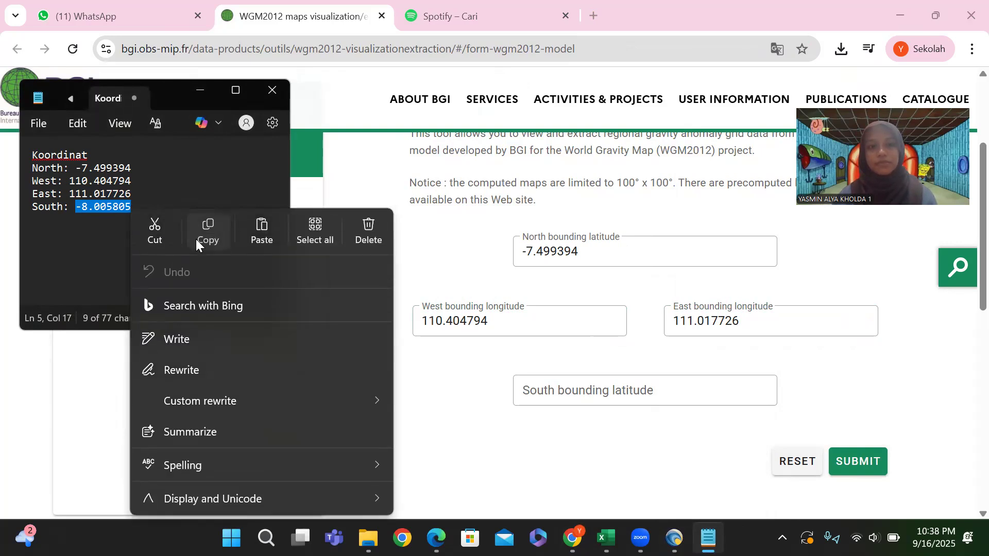
{"action": "left_click", "coordinate": [204, 231]}
{"action": "left_click", "coordinate": [559, 387]}
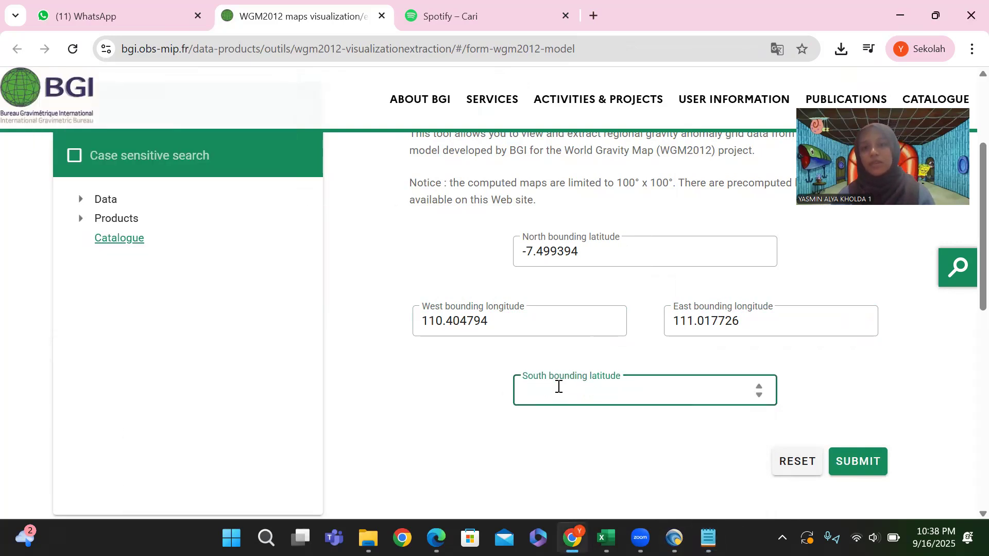
{"action": "right_click", "coordinate": [558, 386]}
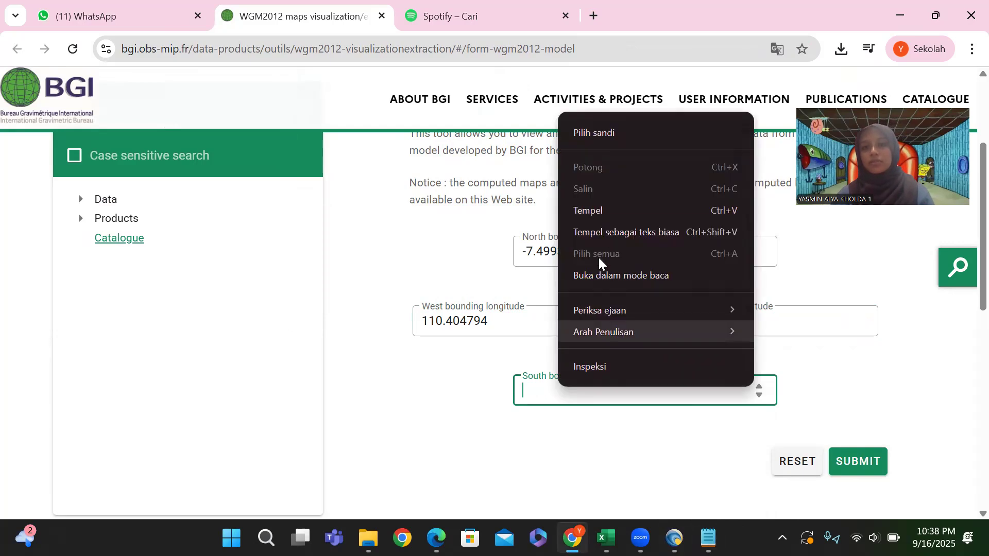
{"action": "left_click", "coordinate": [606, 213]}
- Submit the bounding coordinates and open the grid download form for the resulting anomaly map
{"action": "left_click", "coordinate": [856, 465]}
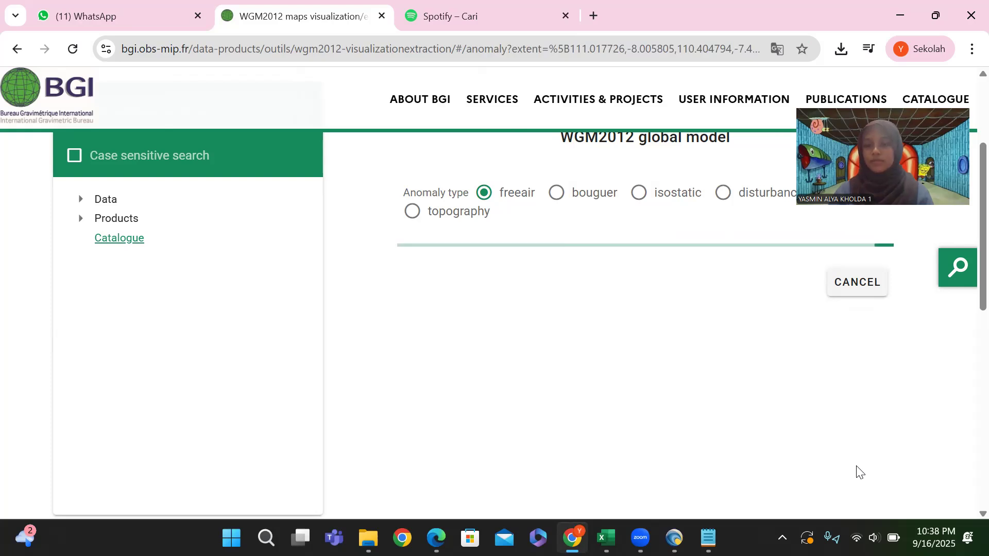
{"action": "scroll", "coordinate": [727, 368], "scroll_direction": "down", "scroll_amount": 10}
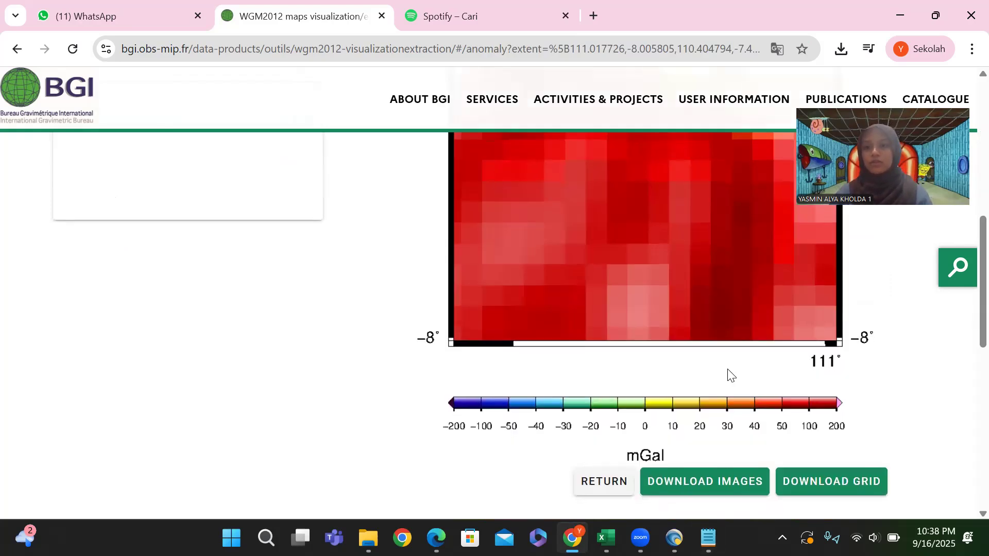
{"action": "left_click", "coordinate": [832, 362]}
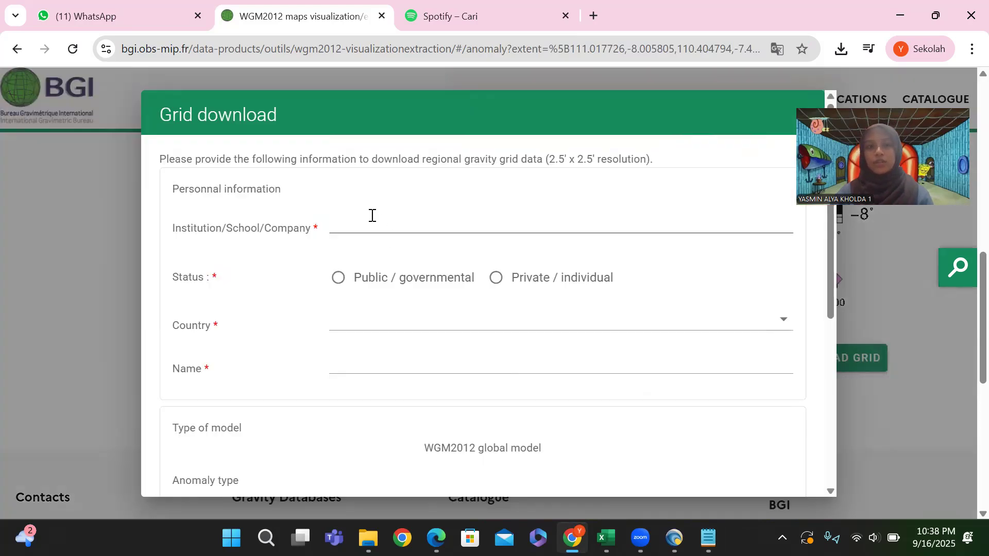
- Enter Universitas Jendral Soedirman as the institution in the grid download form
{"action": "left_click", "coordinate": [371, 215]}
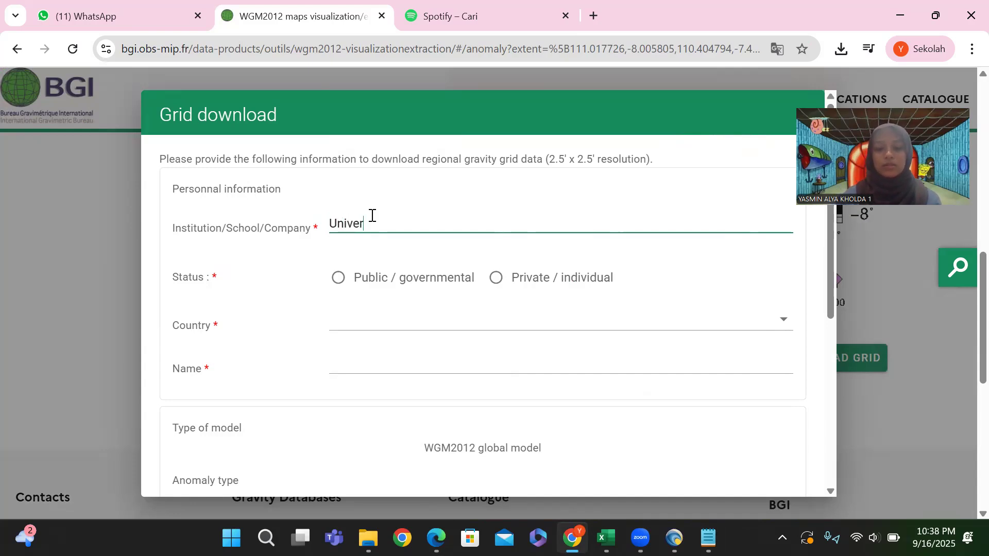
{"action": "type", "text": "Univert"}
{"action": "key", "text": "BackSpace"}
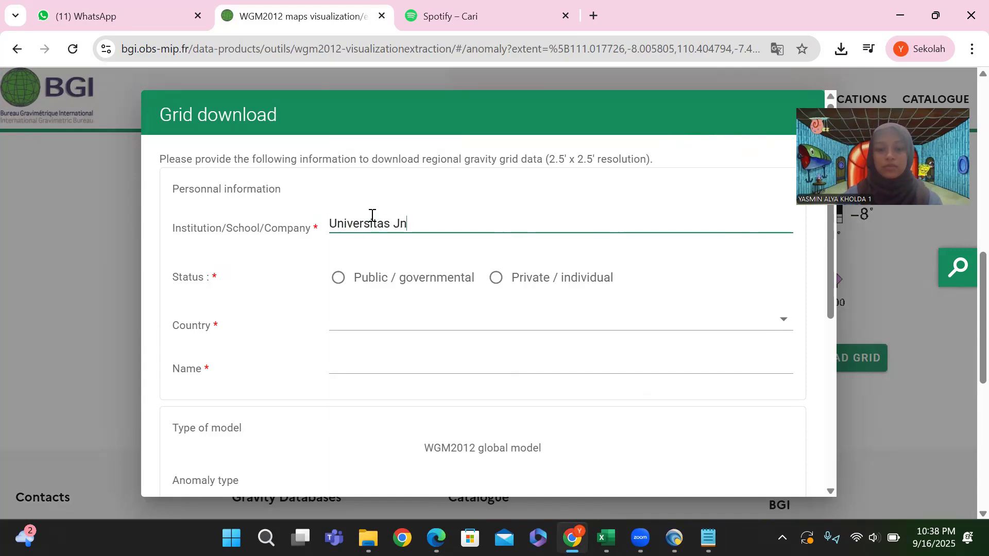
{"action": "key", "text": "BackSpace"}
{"action": "key", "text": "BackSpace"}
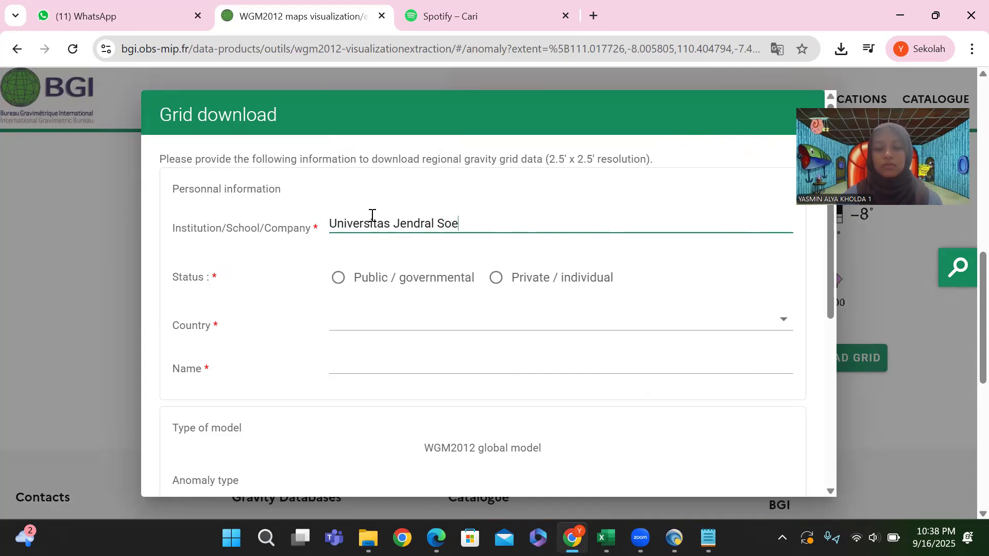
{"action": "type", "text": "an"}
- Set the status to Public / governmental and the country to Indonesia, and fill in the requester's name
{"action": "left_click", "coordinate": [335, 278]}
{"action": "left_click", "coordinate": [372, 320]}
{"action": "type", "text": "indo"}
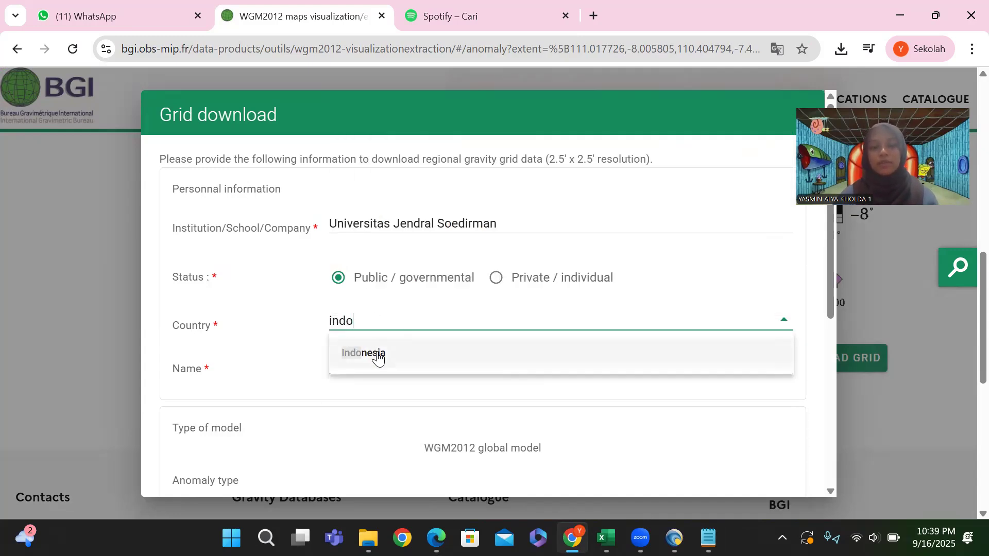
{"action": "left_click", "coordinate": [378, 355]}
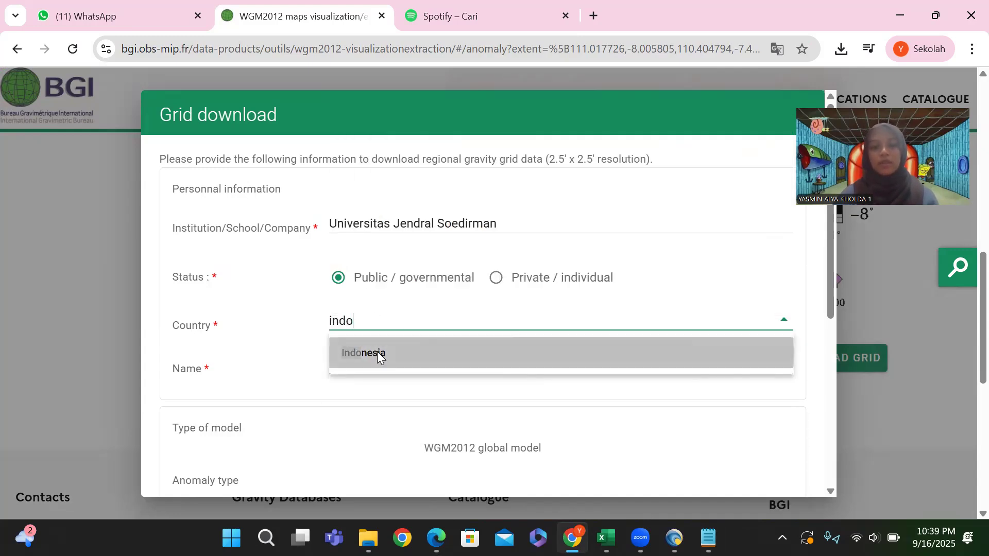
{"action": "left_click", "coordinate": [368, 359]}
{"action": "type", "text": "Yasmin"}
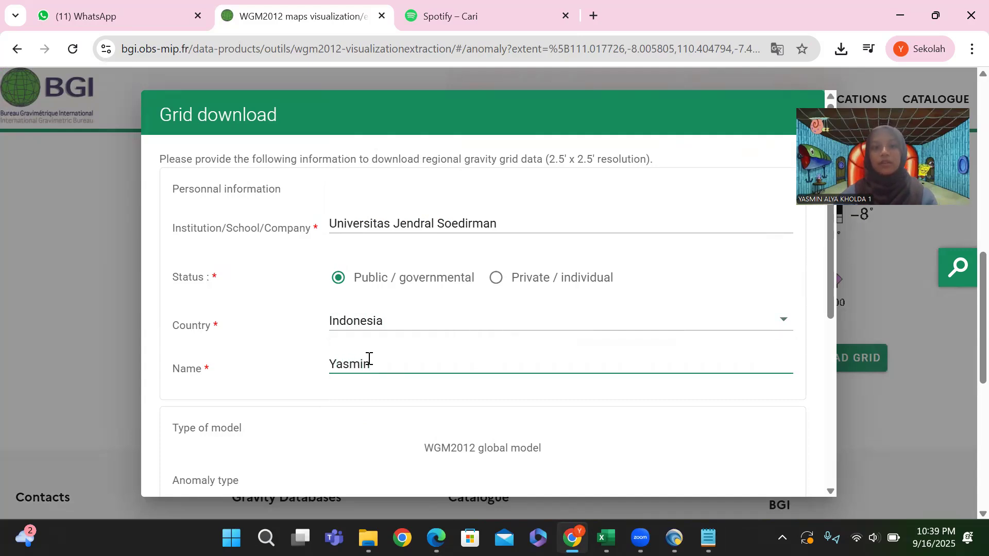
- Exclude the bouguer, isostatic and disturbance anomaly types, keeping freeair and topography, and download the grid
{"action": "scroll", "coordinate": [371, 350], "scroll_direction": "down", "scroll_amount": 3}
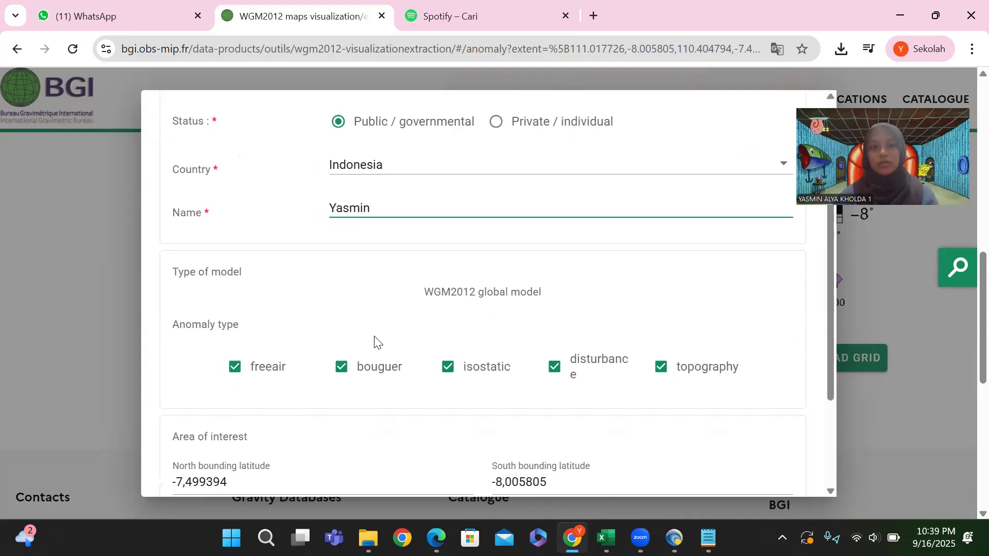
{"action": "left_click", "coordinate": [341, 367]}
{"action": "left_click", "coordinate": [452, 379]}
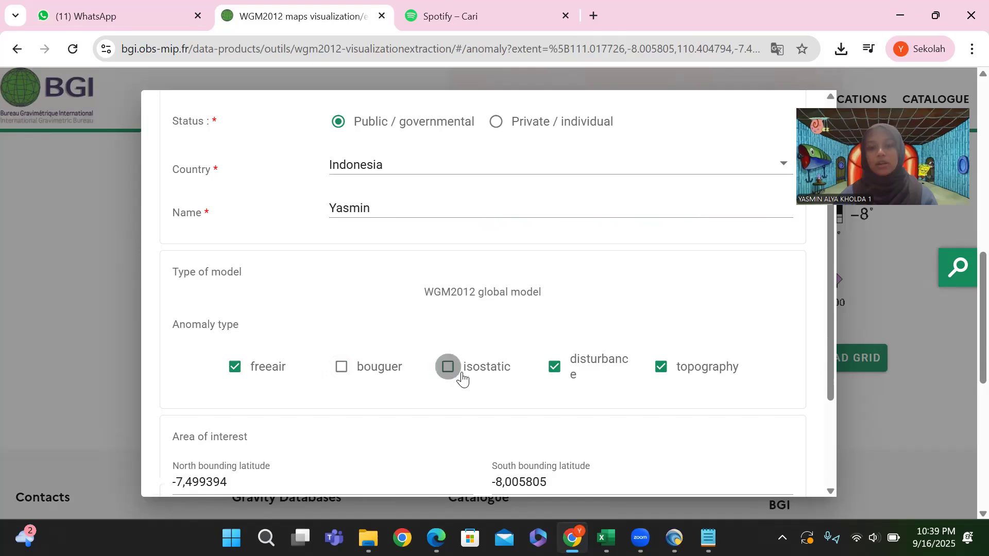
{"action": "left_click", "coordinate": [555, 367]}
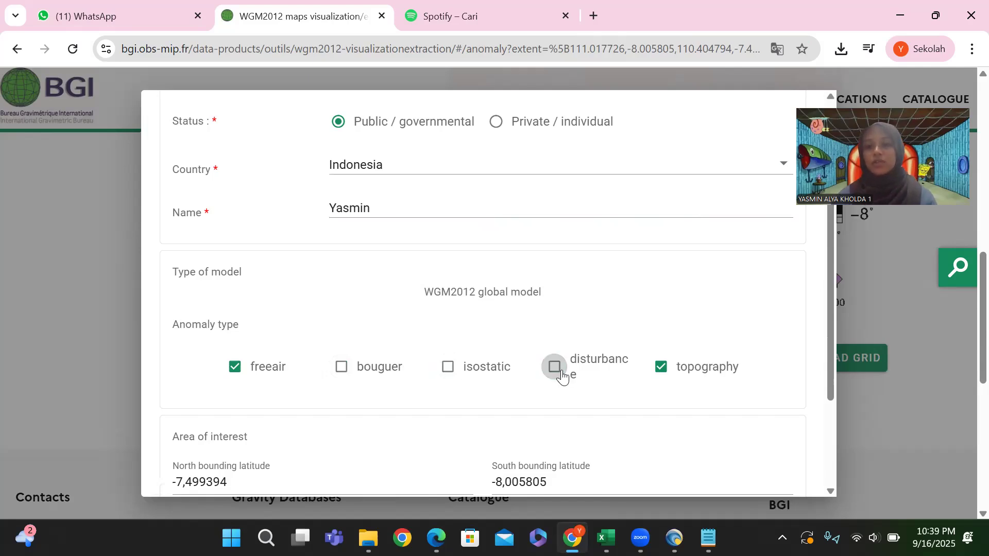
{"action": "scroll", "coordinate": [561, 375], "scroll_direction": "down", "scroll_amount": 3}
{"action": "scroll", "coordinate": [561, 369], "scroll_direction": "down", "scroll_amount": 2}
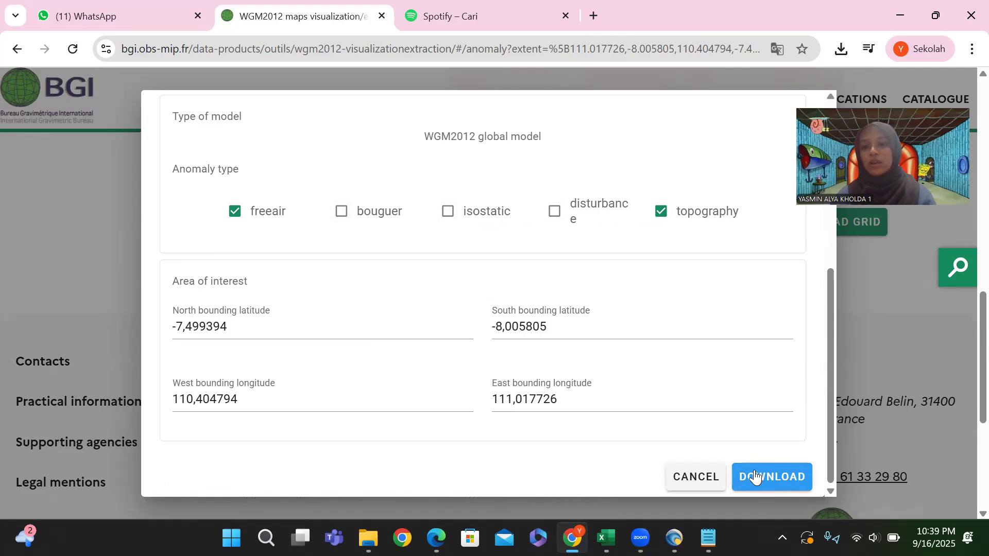
{"action": "left_click", "coordinate": [754, 475]}
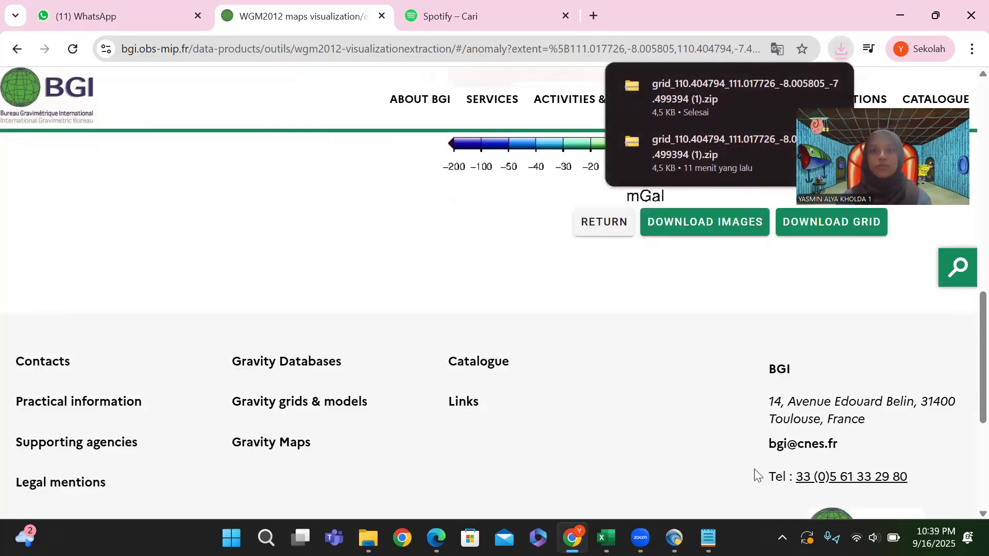
- Switch to the Downloads folder in File Explorer and open WinRAR's extraction options for today's grid zip archive
{"action": "left_click", "coordinate": [365, 536]}
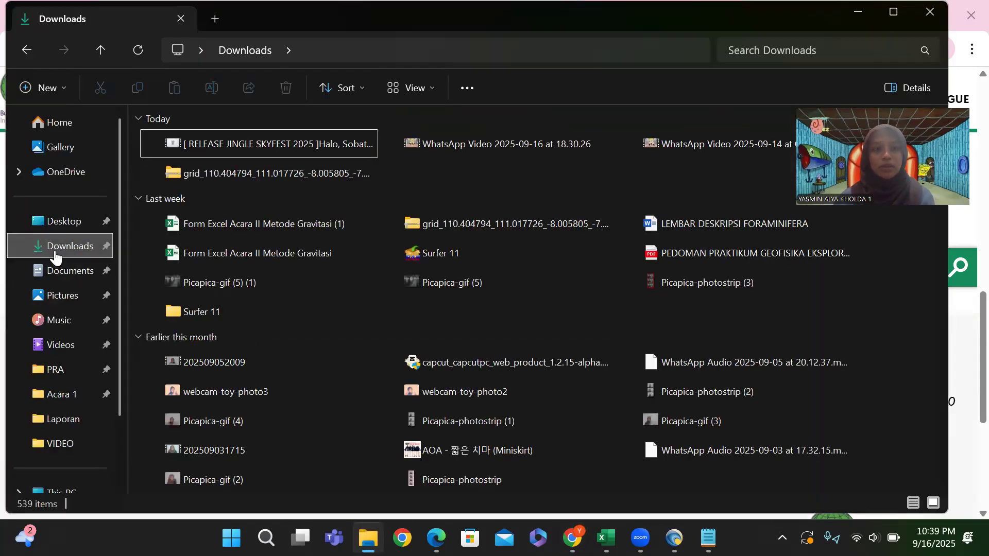
{"action": "left_click", "coordinate": [271, 164]}
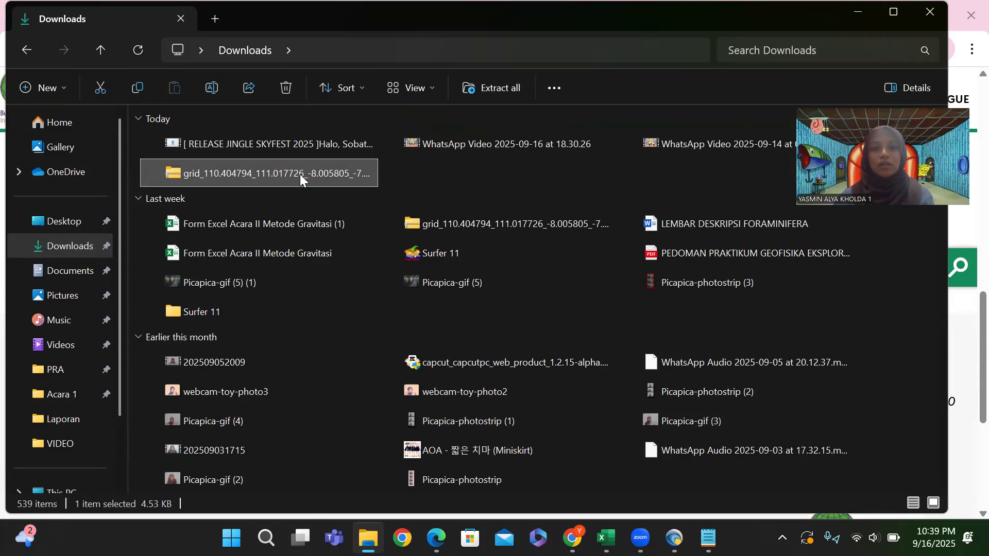
{"action": "right_click", "coordinate": [300, 174]}
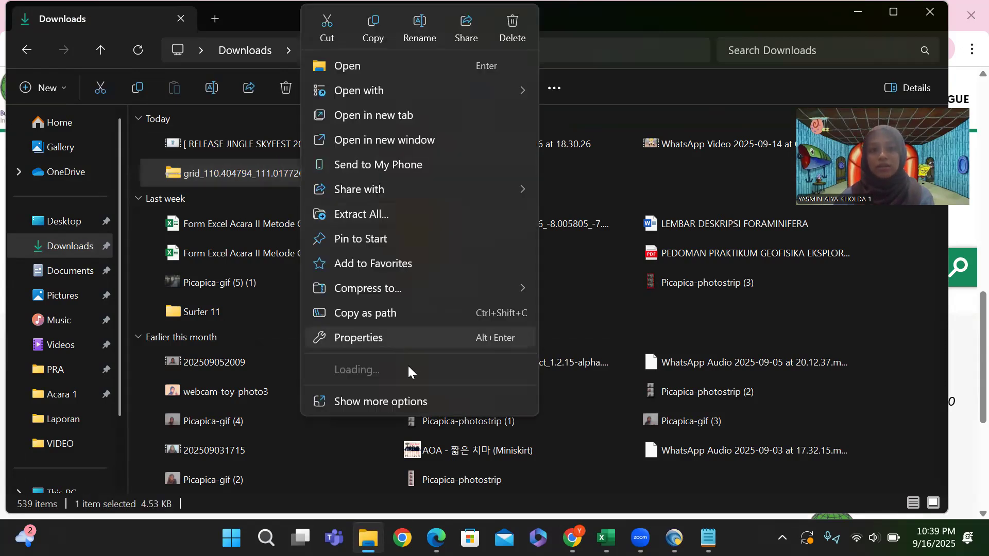
{"action": "mouse_move", "coordinate": [392, 369]}
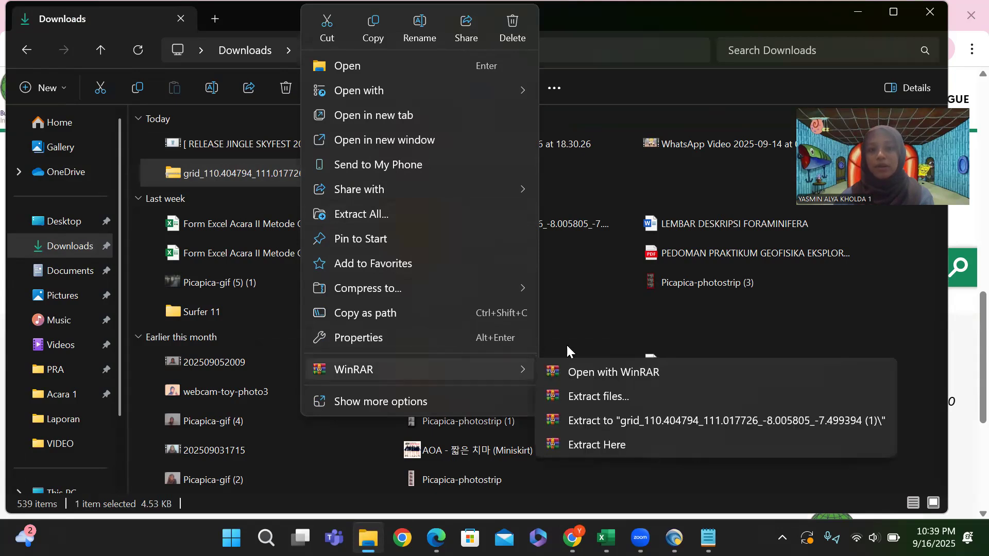
{"action": "left_click", "coordinate": [581, 399]}
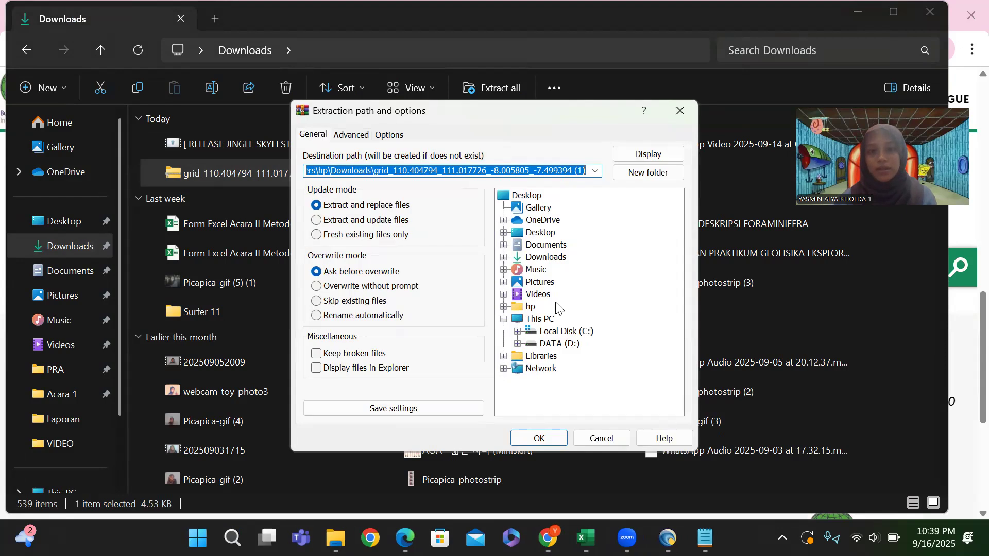
- Extract the grid archive to Documents\PRAKTIKUM SEM 5\GEOFIS\Acara 1\VIDEO and open that folder in File Explorer
{"action": "left_click", "coordinate": [504, 245]}
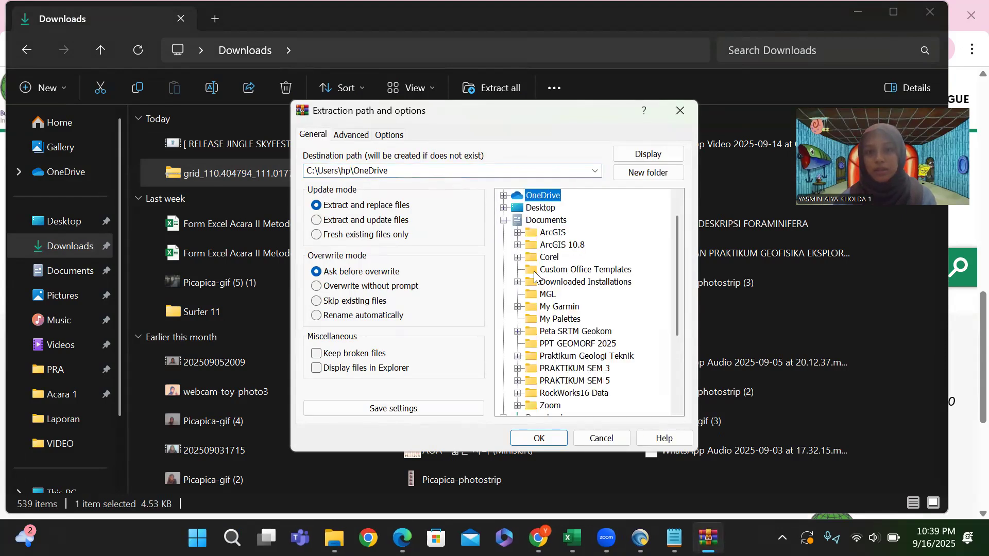
{"action": "scroll", "coordinate": [556, 383], "scroll_direction": "down", "scroll_amount": 2}
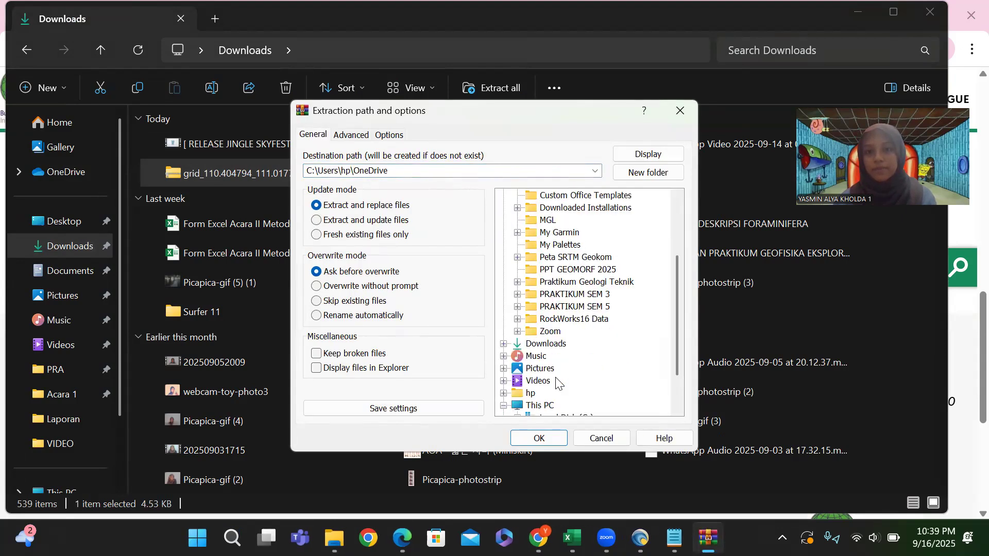
{"action": "left_click", "coordinate": [517, 307]}
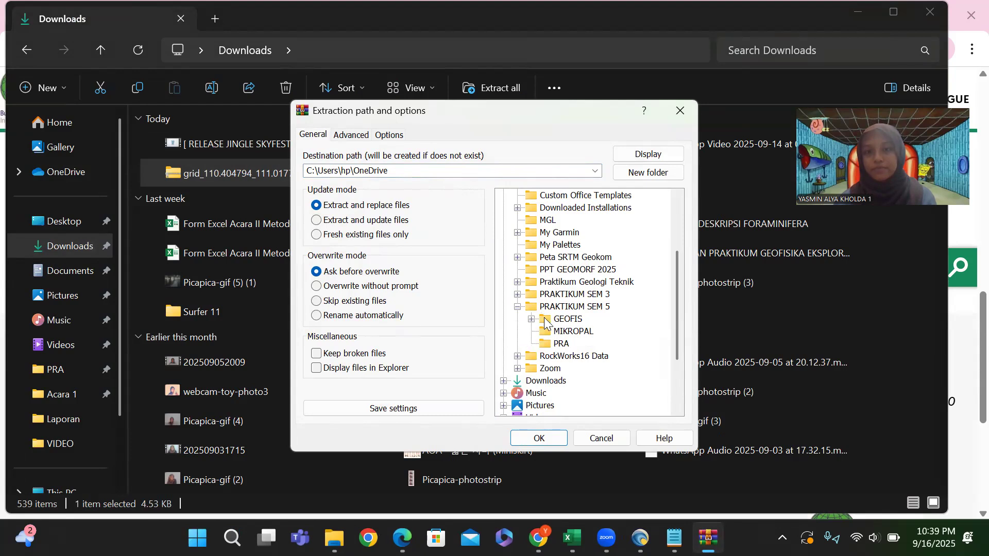
{"action": "left_click", "coordinate": [545, 320]}
{"action": "left_click", "coordinate": [530, 320]}
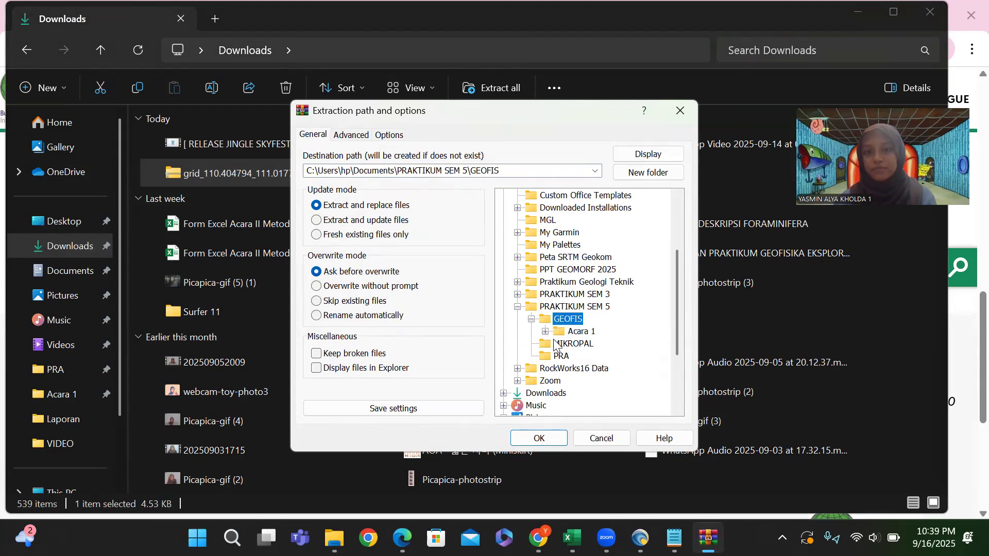
{"action": "left_click", "coordinate": [545, 332]}
{"action": "left_click", "coordinate": [589, 356]}
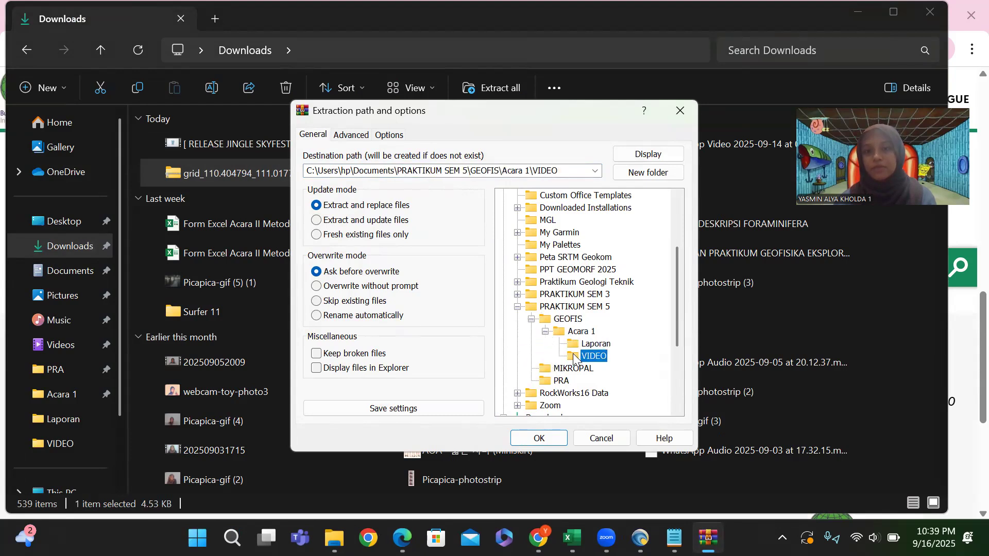
{"action": "left_click", "coordinate": [539, 437]}
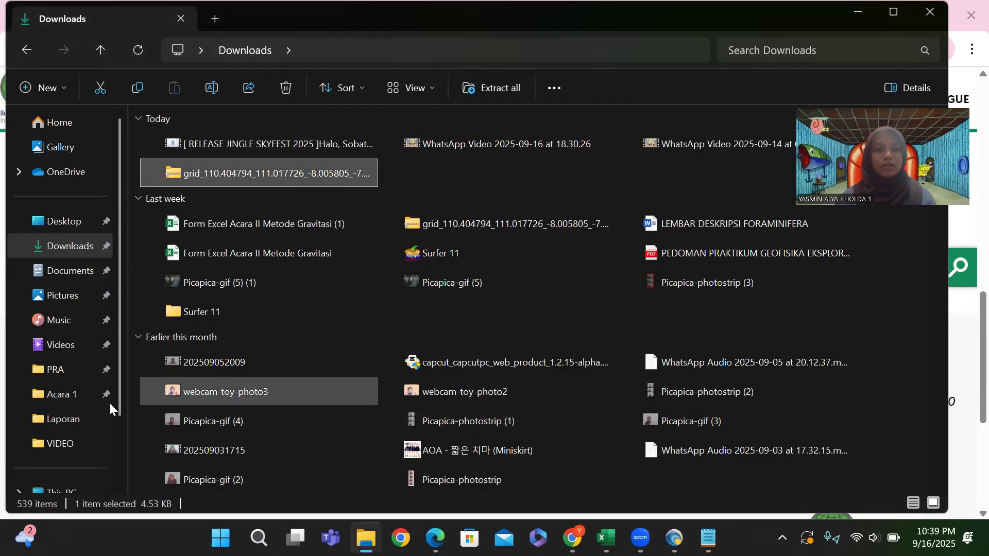
{"action": "left_click", "coordinate": [68, 447]}
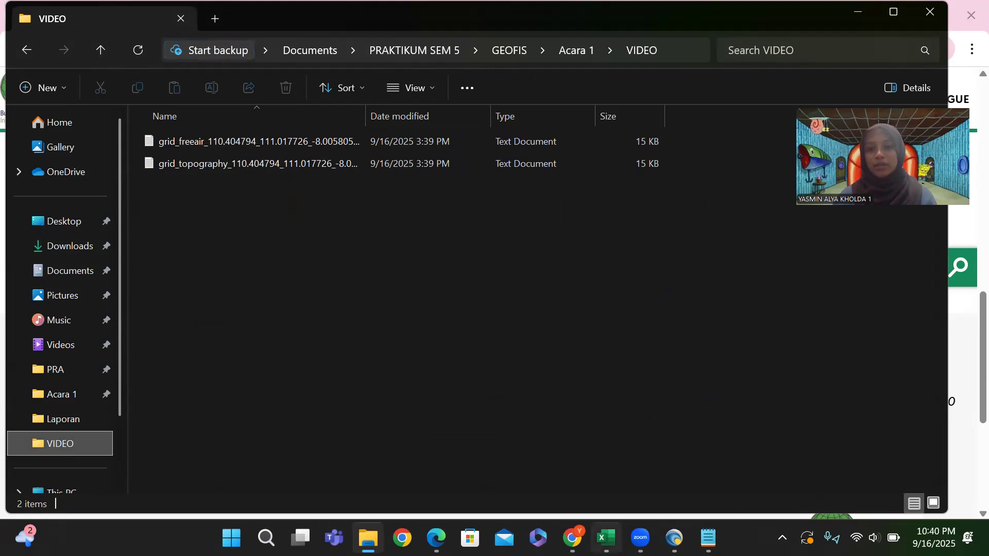
- Switch to Excel and browse for a file to open in the VIDEO folder, showing All Files
{"action": "left_click", "coordinate": [606, 538]}
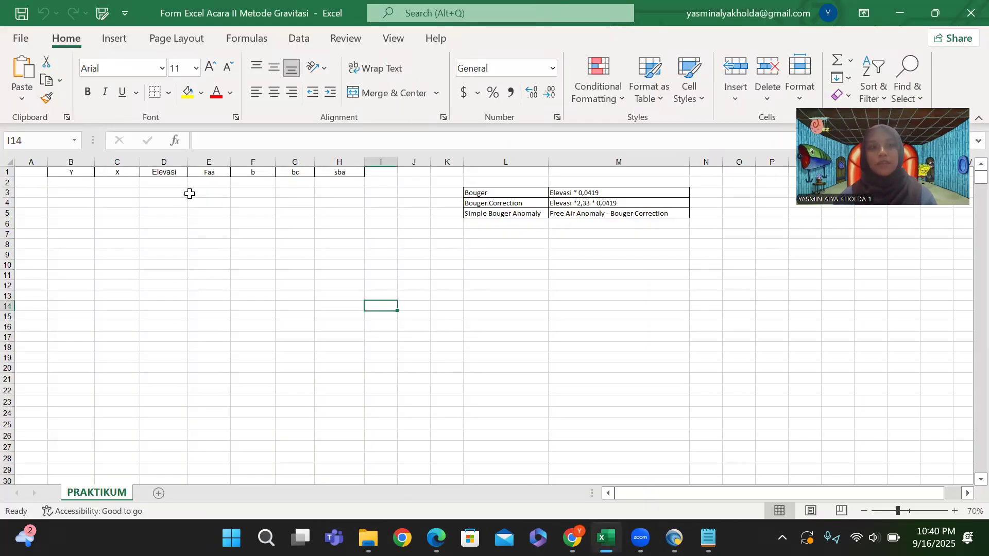
{"action": "left_click", "coordinate": [21, 39]}
{"action": "left_click", "coordinate": [61, 149]}
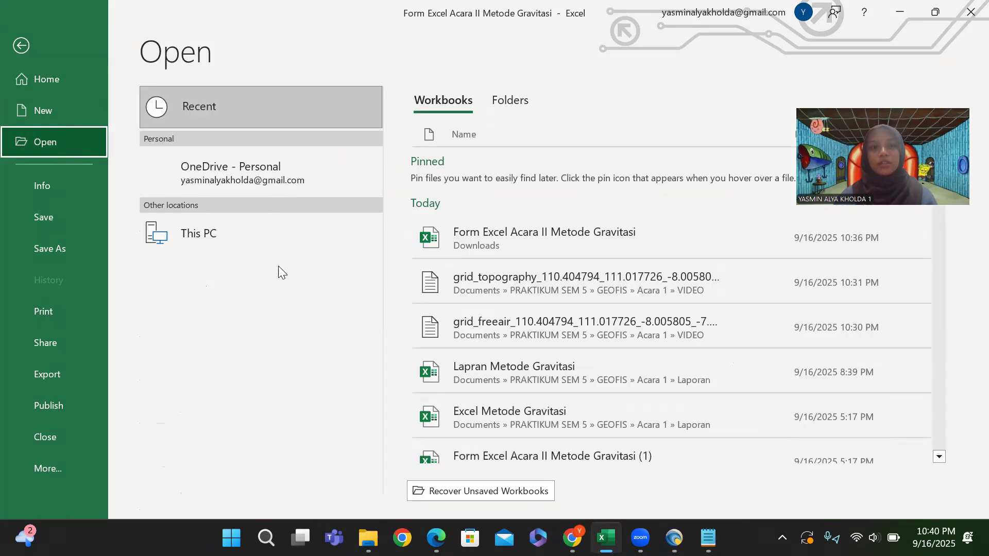
{"action": "left_click", "coordinate": [264, 301]}
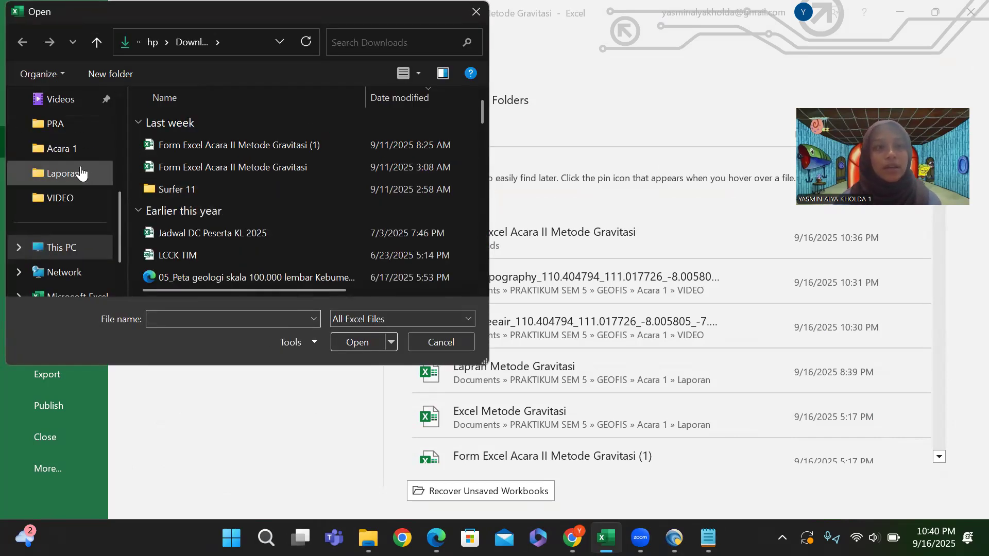
{"action": "left_click", "coordinate": [77, 195]}
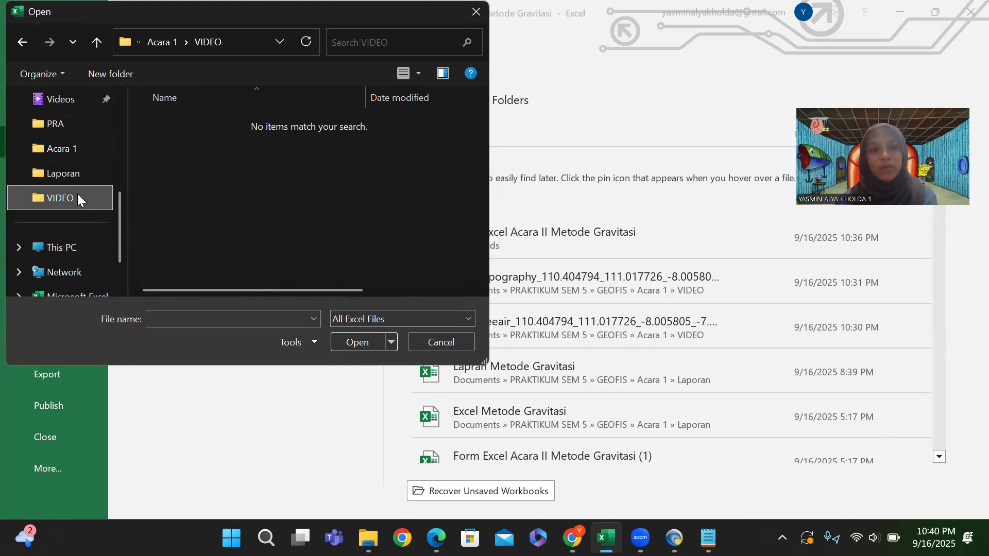
{"action": "left_click", "coordinate": [365, 319]}
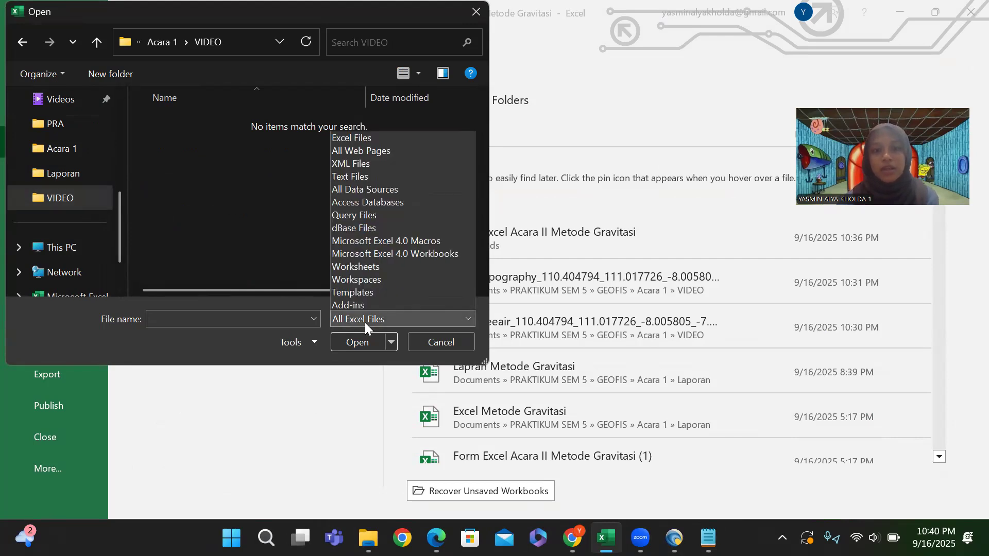
{"action": "left_click", "coordinate": [379, 44]}
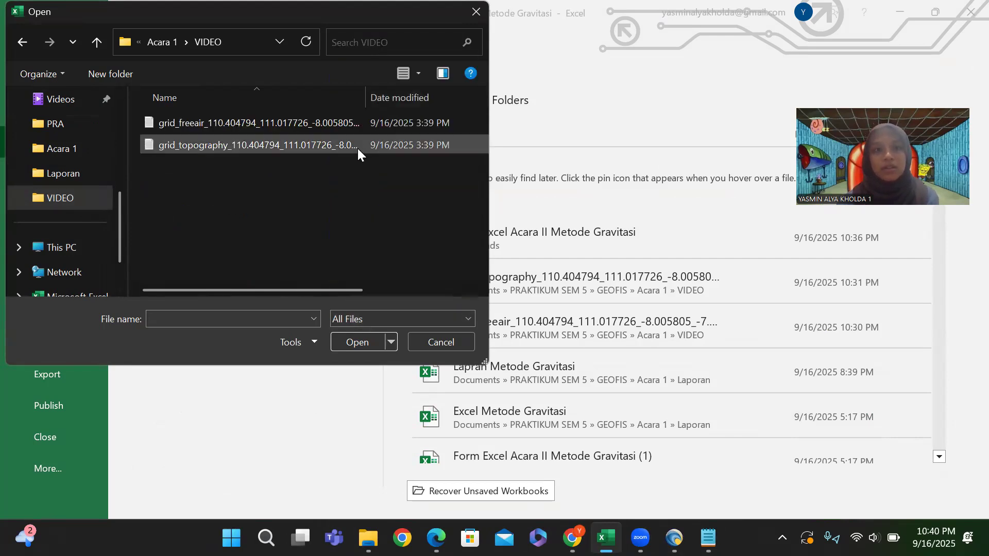
- Open the grid_topography text file and import it as fixed-width data with the default import settings
{"action": "left_click", "coordinate": [328, 147]}
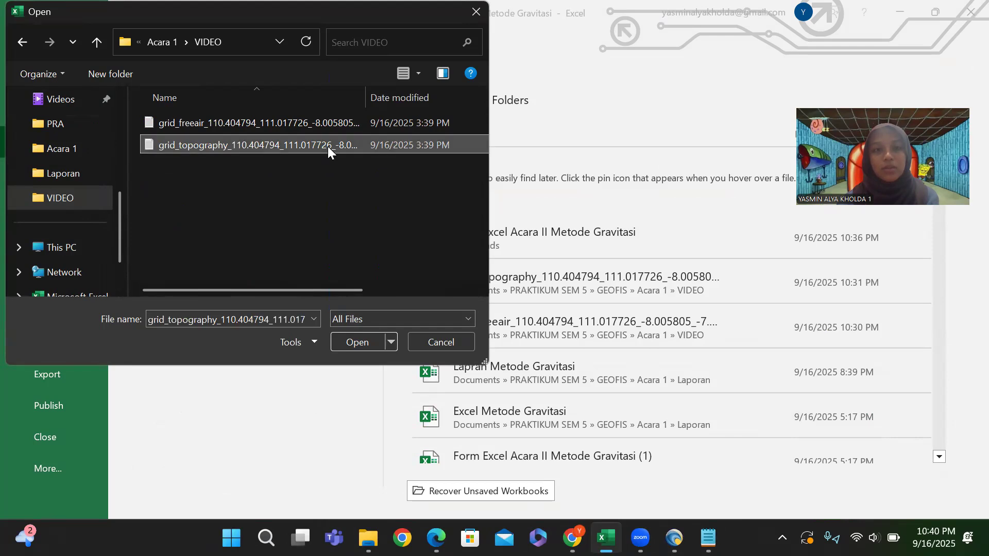
{"action": "left_click", "coordinate": [353, 341]}
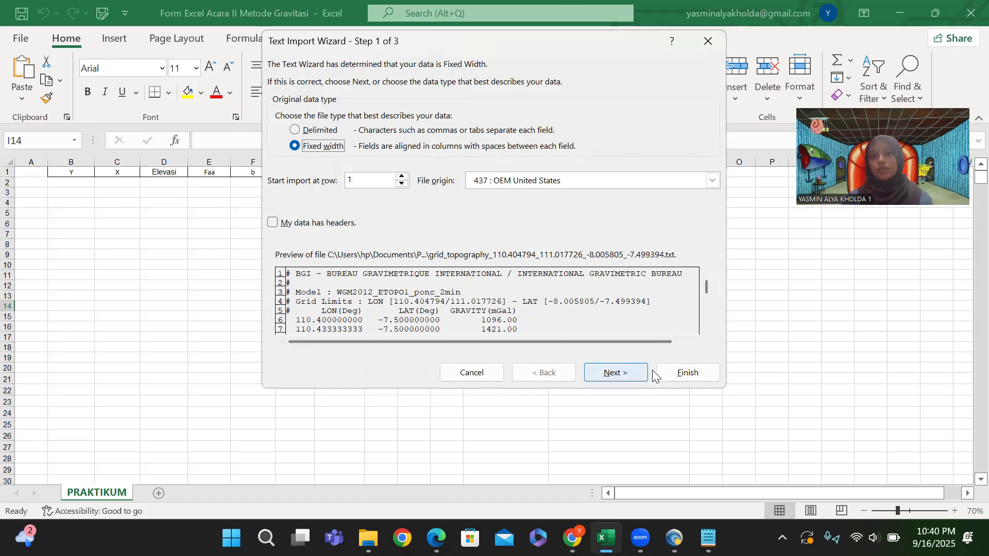
{"action": "left_click", "coordinate": [671, 372]}
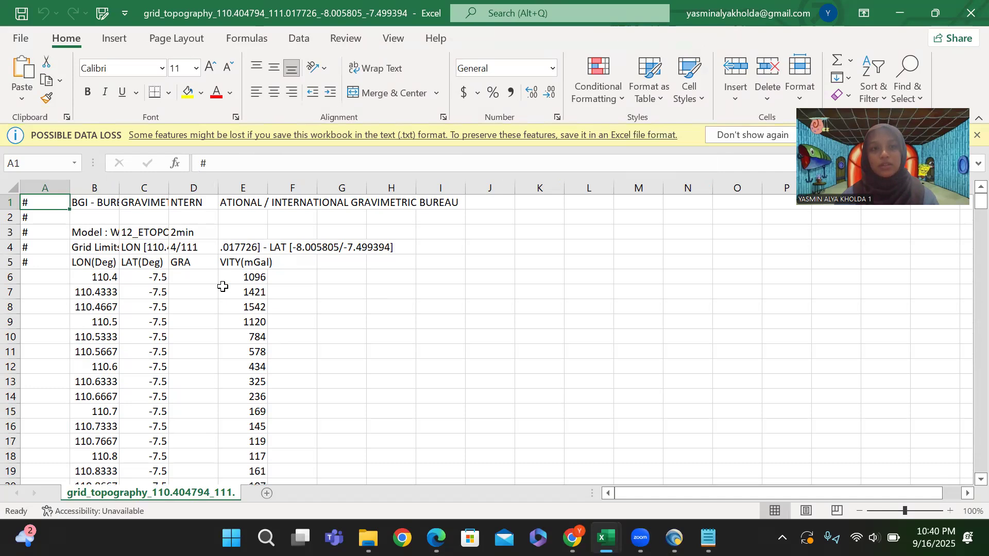
- Examine the imported topography columns and compare them with the column headers in the Form Excel Acara II Metode Gravitasi workbook
{"action": "left_click", "coordinate": [204, 351]}
{"action": "scroll", "coordinate": [204, 352], "scroll_direction": "down", "scroll_amount": 1}
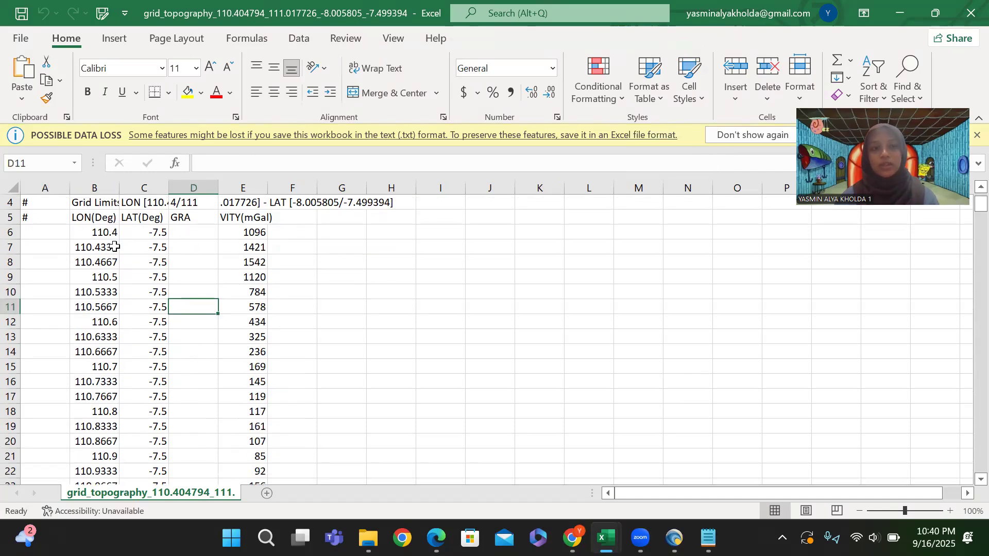
{"action": "left_click", "coordinate": [113, 243]}
{"action": "left_click", "coordinate": [115, 236]}
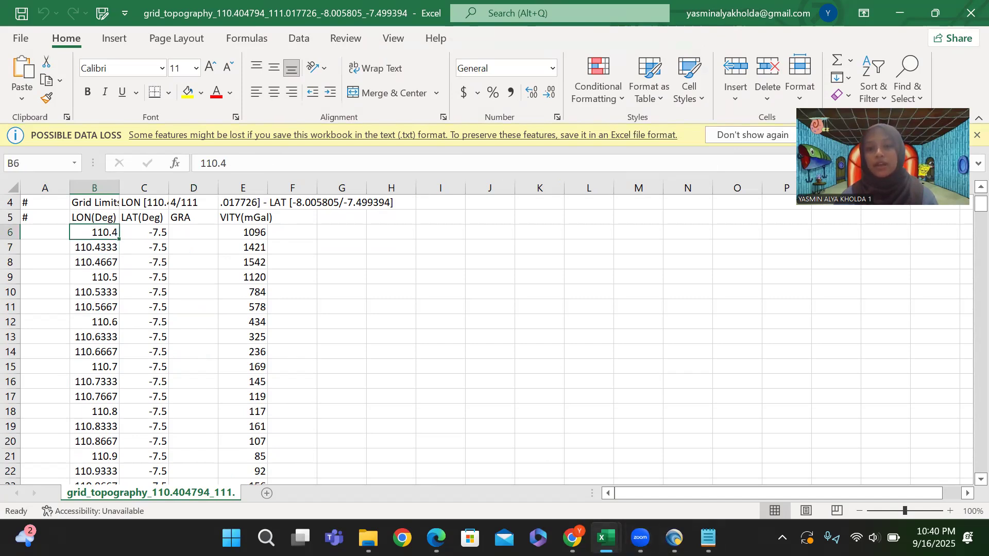
{"action": "mouse_move", "coordinate": [606, 538]}
{"action": "left_click", "coordinate": [538, 474]}
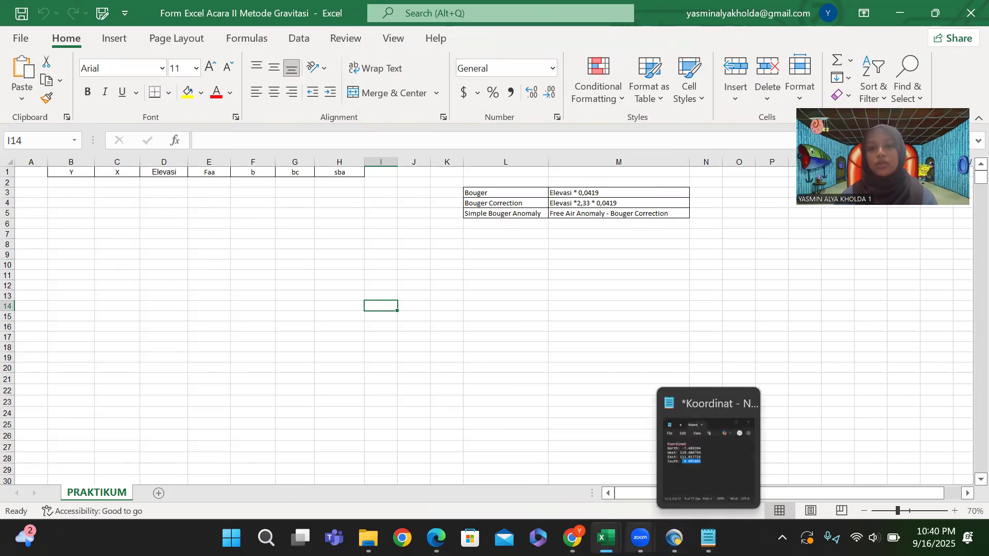
{"action": "mouse_move", "coordinate": [605, 538]}
{"action": "left_click", "coordinate": [652, 481]}
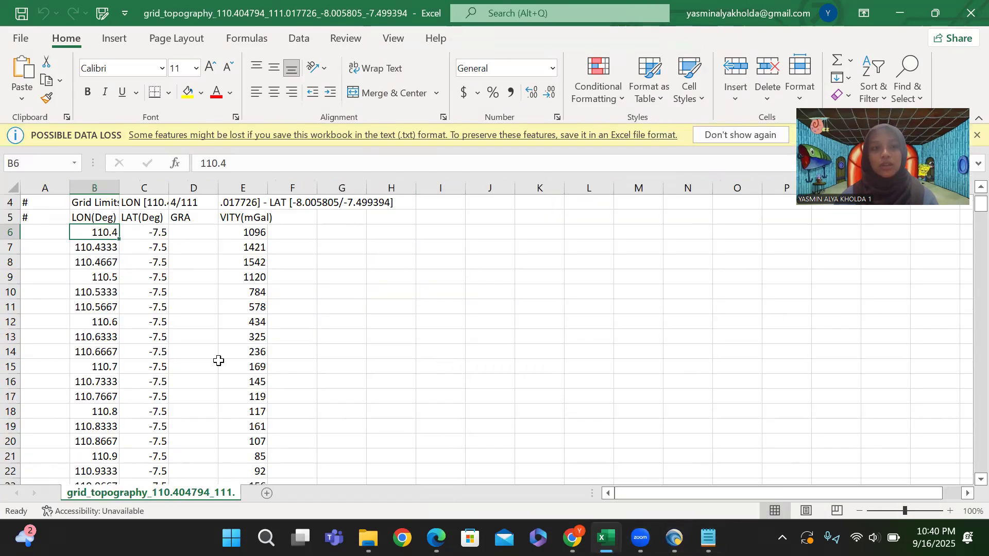
- Copy all longitude and latitude values in B6:C325 of the topography sheet
{"action": "left_click_drag", "start_coordinate": [110, 232], "coordinate": [151, 168]}
{"action": "left_click_drag", "start_coordinate": [151, 168], "coordinate": [154, 227]}
{"action": "right_click", "coordinate": [154, 218]}
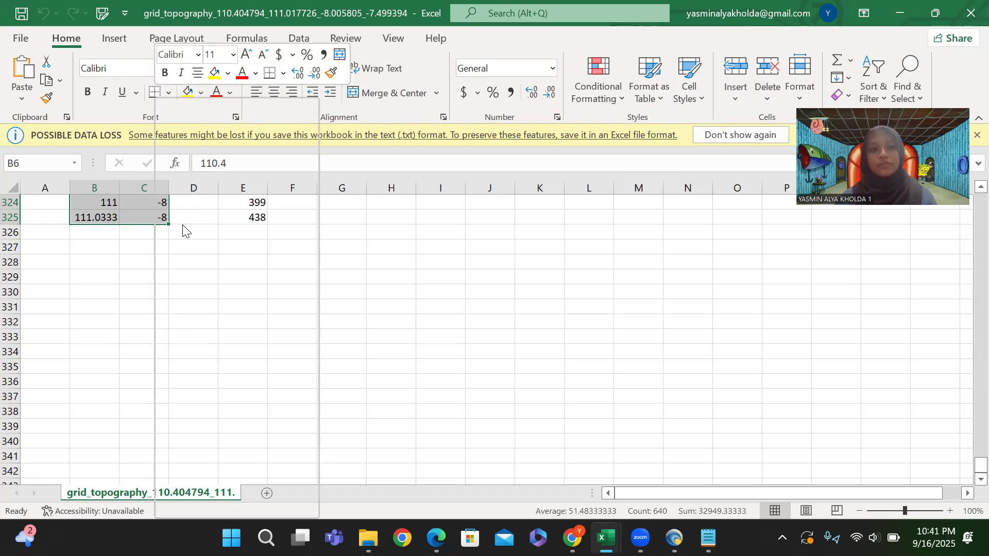
{"action": "left_click", "coordinate": [199, 133]}
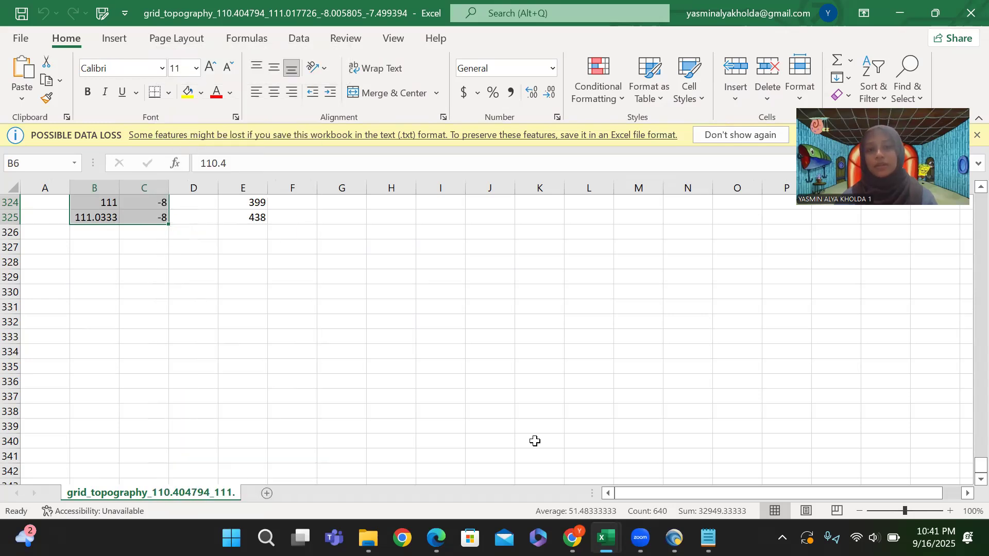
{"action": "key", "text": "ctrl+BackSpace"}
- Paste the copied coordinates under the Y and X headers of the Form Excel Acara II Metode Gravitasi workbook, starting at B2
{"action": "mouse_move", "coordinate": [606, 538]}
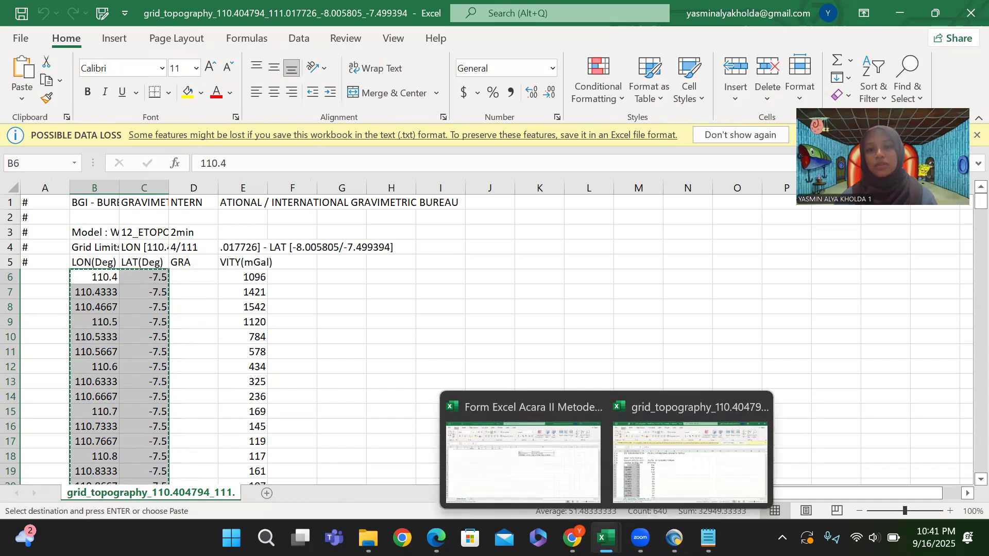
{"action": "left_click", "coordinate": [536, 478]}
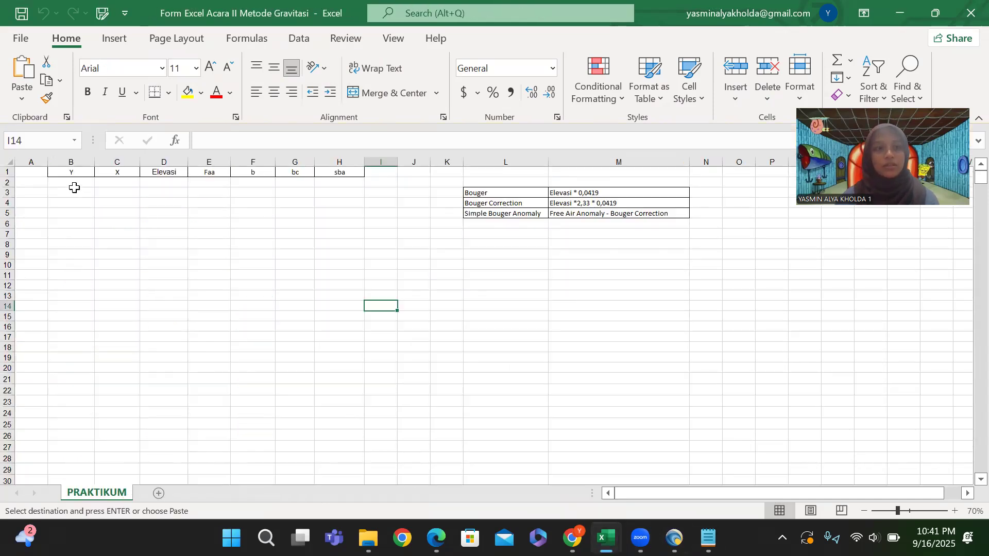
{"action": "left_click_drag", "start_coordinate": [73, 182], "coordinate": [103, 184]}
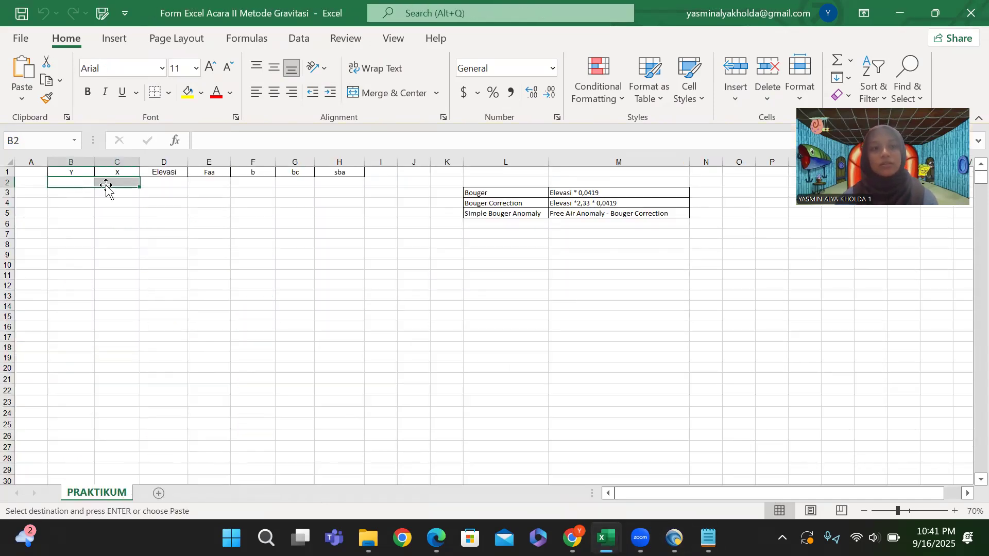
{"action": "right_click", "coordinate": [116, 182]}
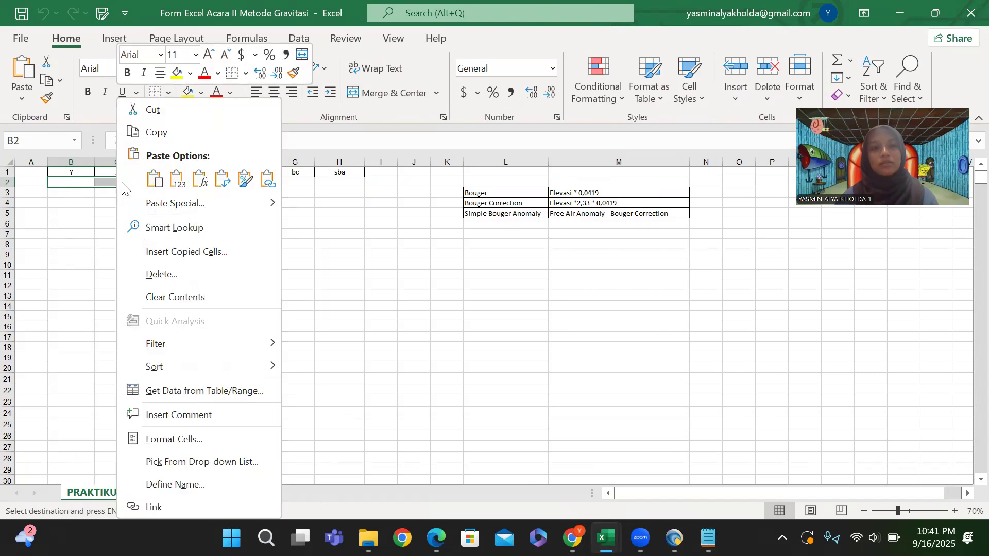
{"action": "left_click", "coordinate": [153, 186]}
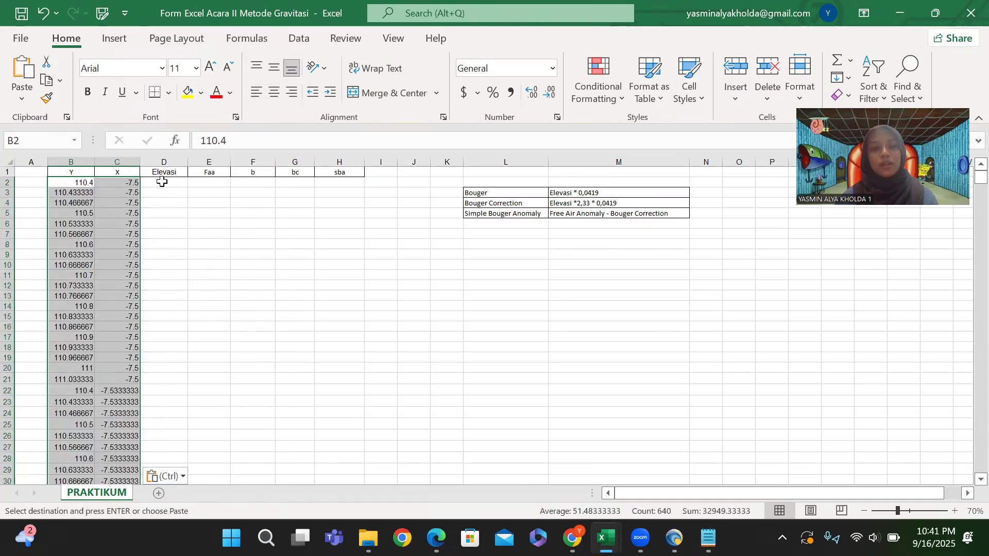
- Select D2 under Elevasi in the form, and copy the topography values E6:E325 from the grid_topography workbook
{"action": "left_click", "coordinate": [161, 182]}
{"action": "mouse_move", "coordinate": [606, 538]}
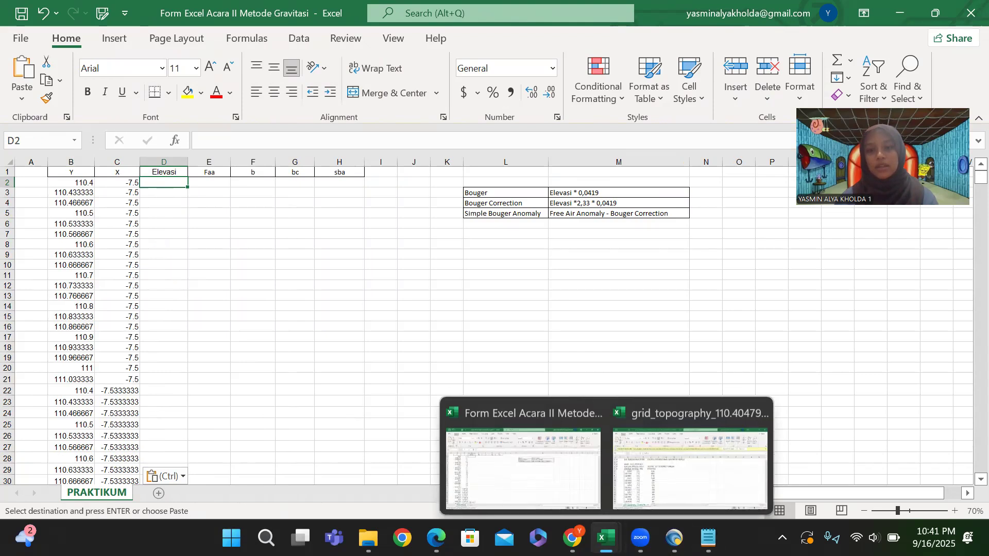
{"action": "left_click", "coordinate": [618, 492]}
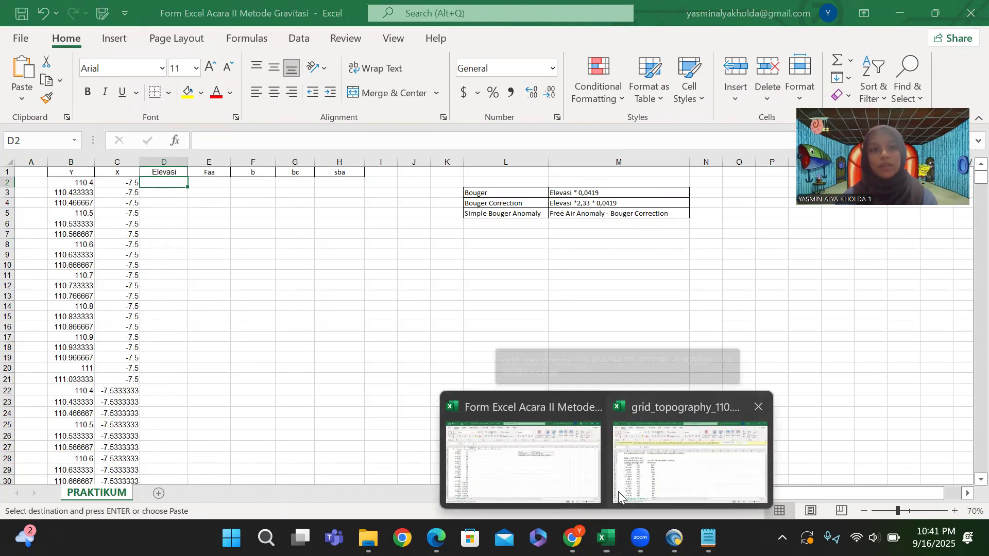
{"action": "left_click", "coordinate": [259, 276]}
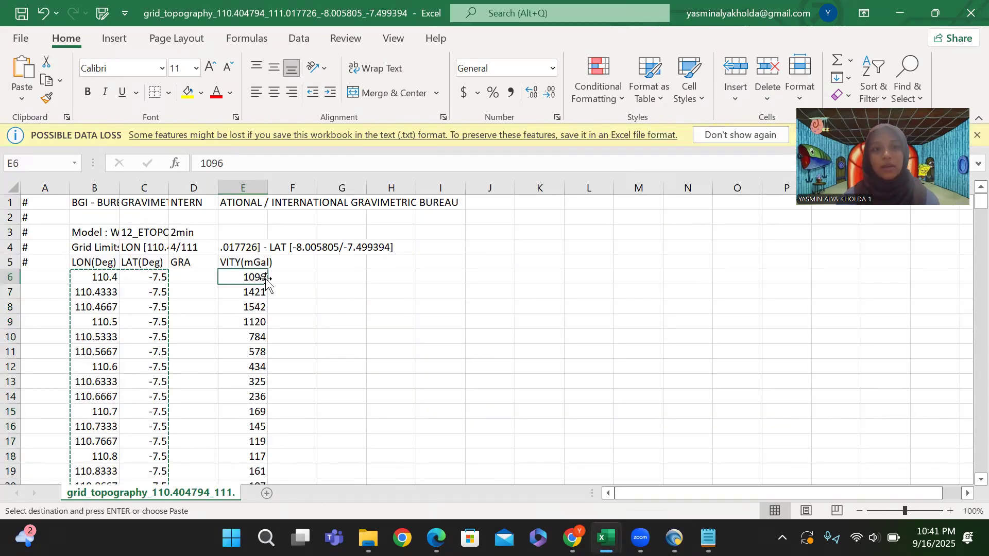
{"action": "left_click_drag", "start_coordinate": [259, 277], "coordinate": [245, 435]}
{"action": "right_click", "coordinate": [259, 348]}
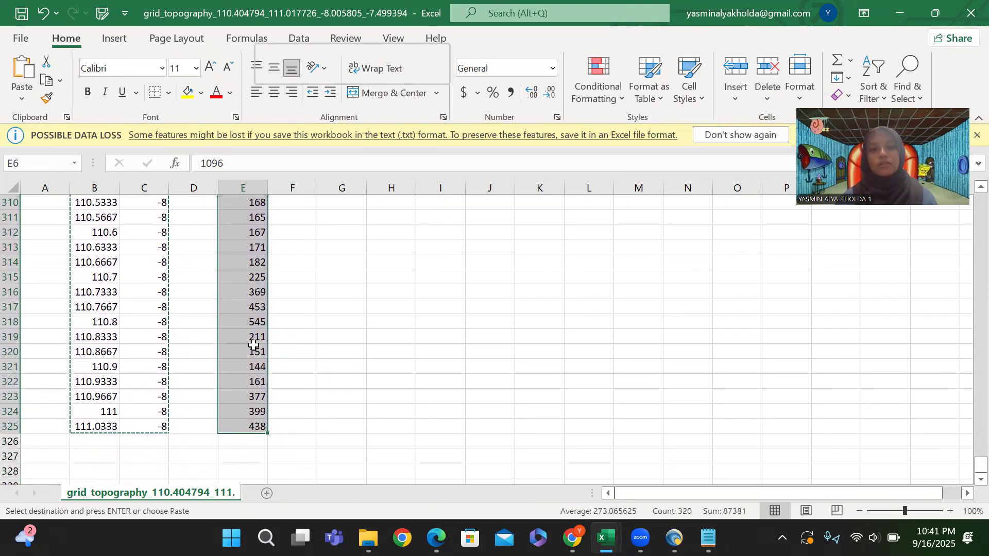
{"action": "left_click", "coordinate": [294, 132]}
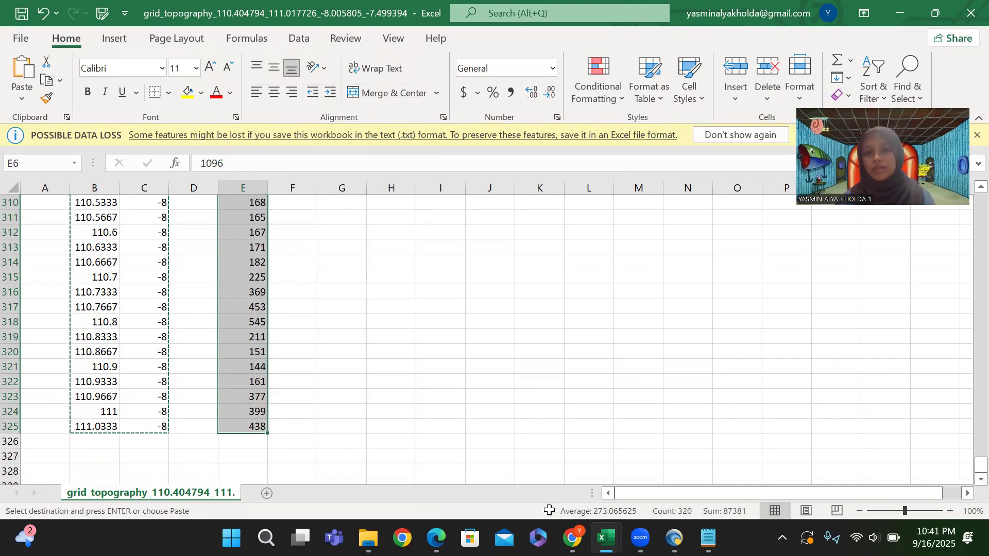
{"action": "key", "text": "ctrl+BackSpace"}
- Paste the copied topography values under Elevasi in the Form Excel Acara II Metode Gravitasi workbook, starting at D2
{"action": "mouse_move", "coordinate": [605, 539]}
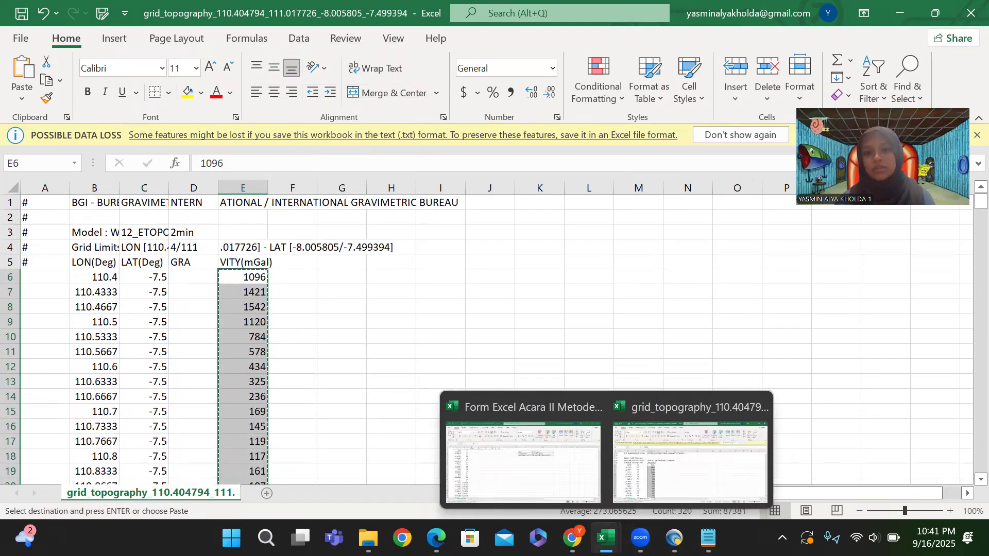
{"action": "left_click", "coordinate": [556, 473]}
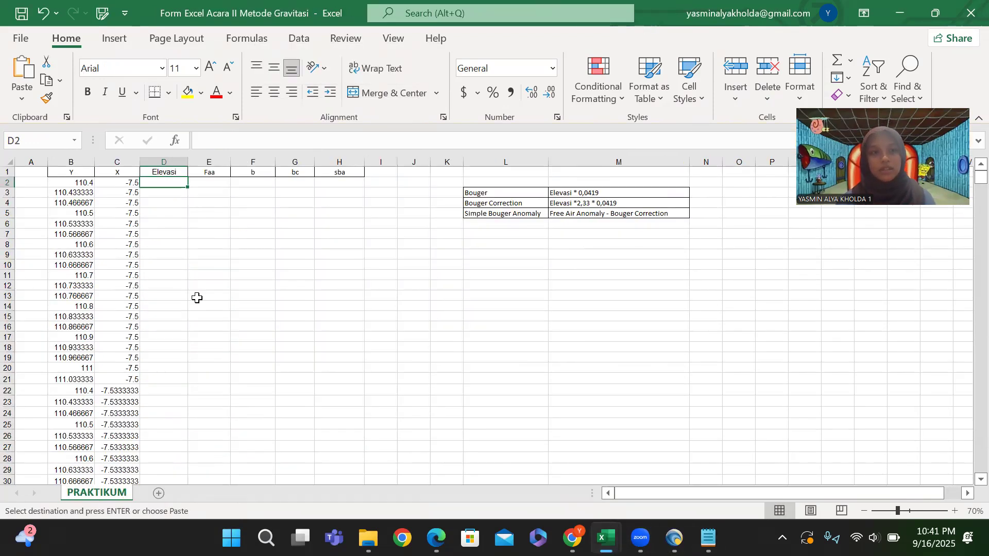
{"action": "right_click", "coordinate": [171, 180]}
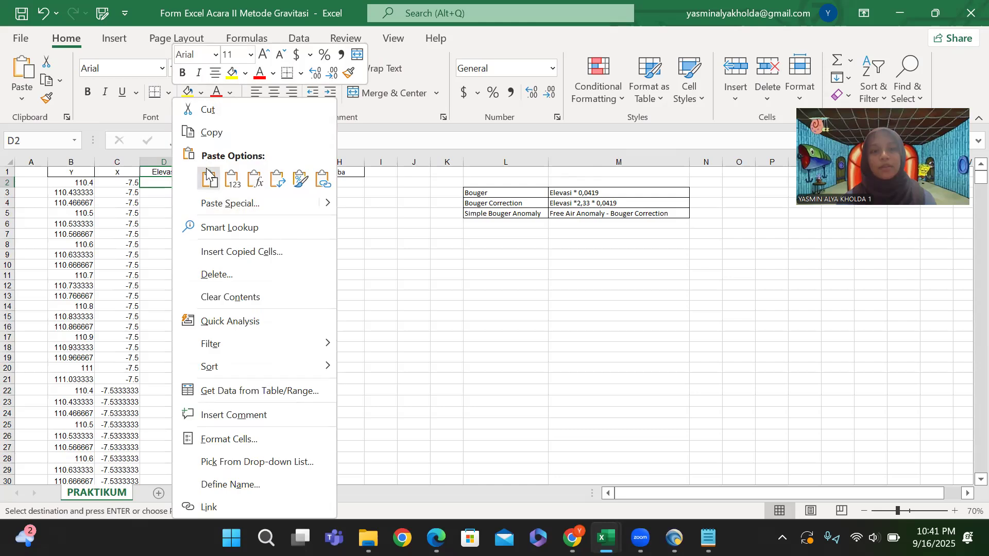
{"action": "left_click", "coordinate": [206, 171]}
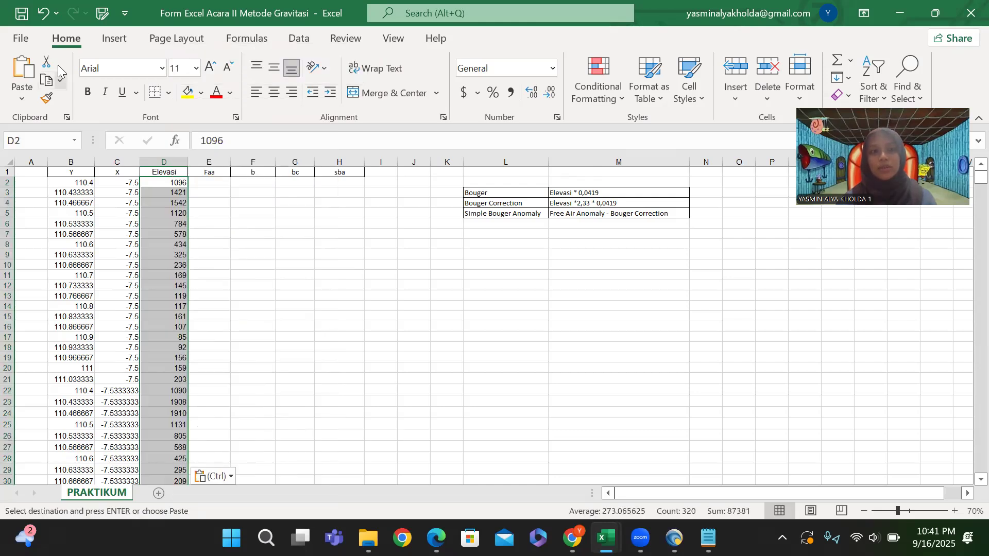
- Open the grid_freeair text file from the Acara 1 VIDEO folder and complete its import into Excel
{"action": "left_click", "coordinate": [20, 38]}
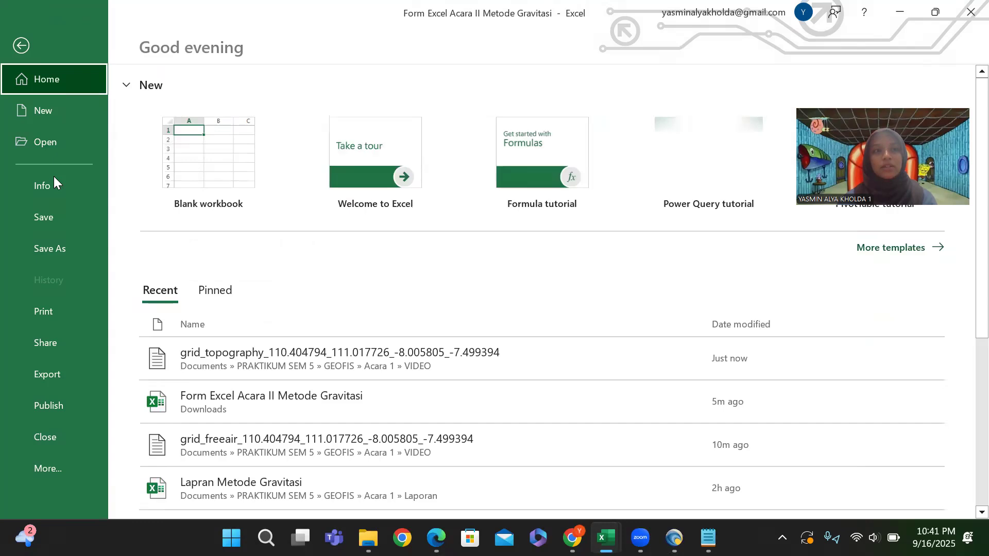
{"action": "left_click", "coordinate": [50, 137]}
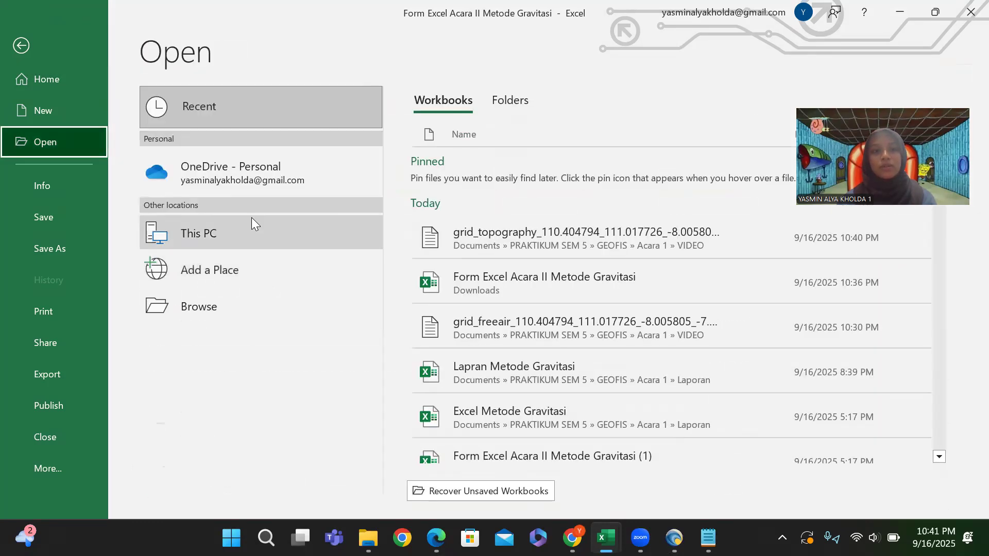
{"action": "left_click", "coordinate": [235, 312]}
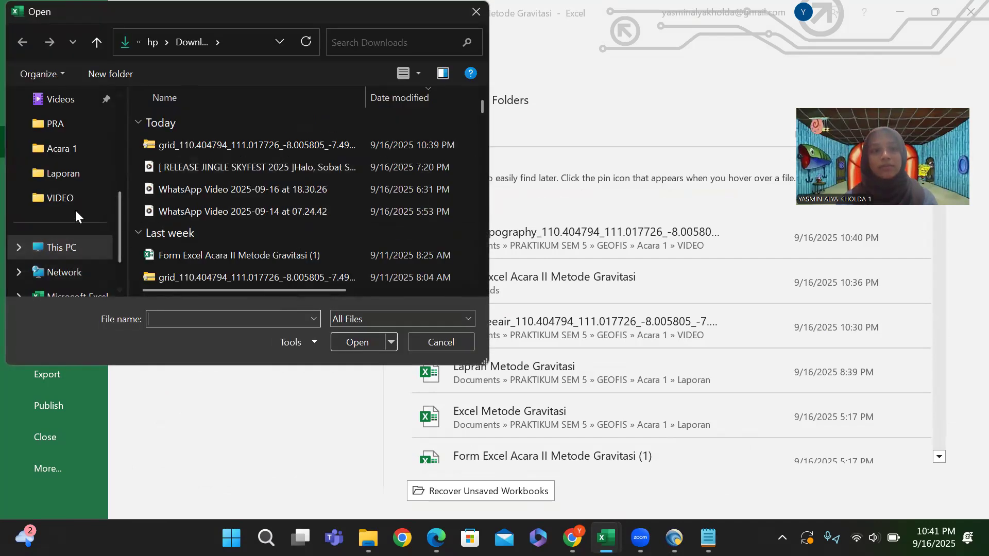
{"action": "left_click", "coordinate": [107, 191]}
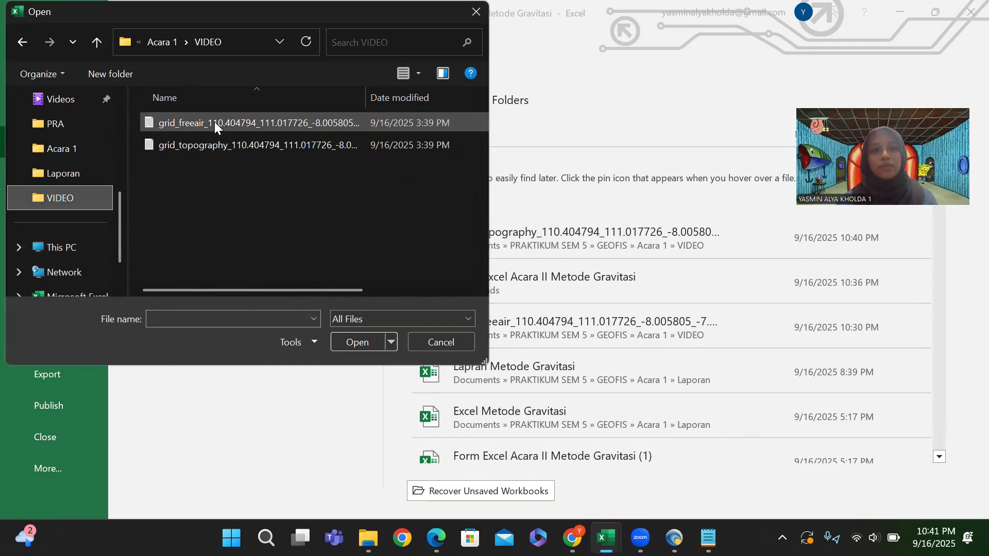
{"action": "left_click", "coordinate": [215, 123]}
{"action": "left_click", "coordinate": [358, 342]}
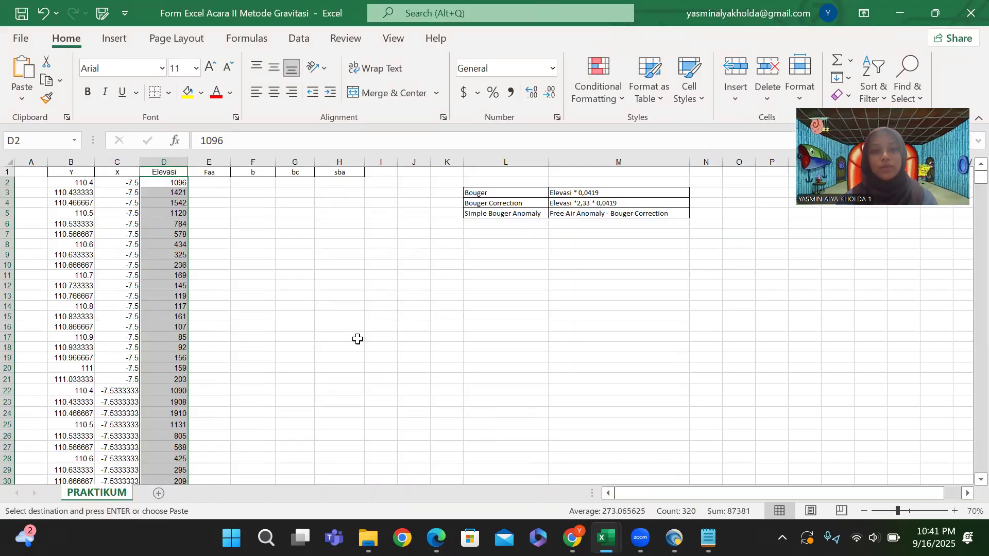
{"action": "left_click", "coordinate": [687, 373]}
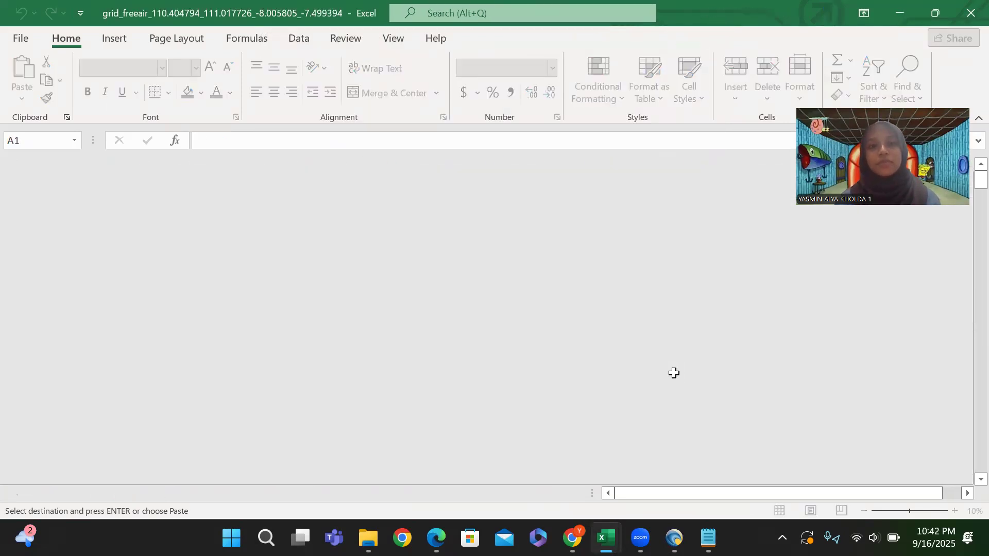
- Copy the free-air gravity values in E6:E325 of the grid_freeair workbook
{"action": "left_click", "coordinate": [256, 281]}
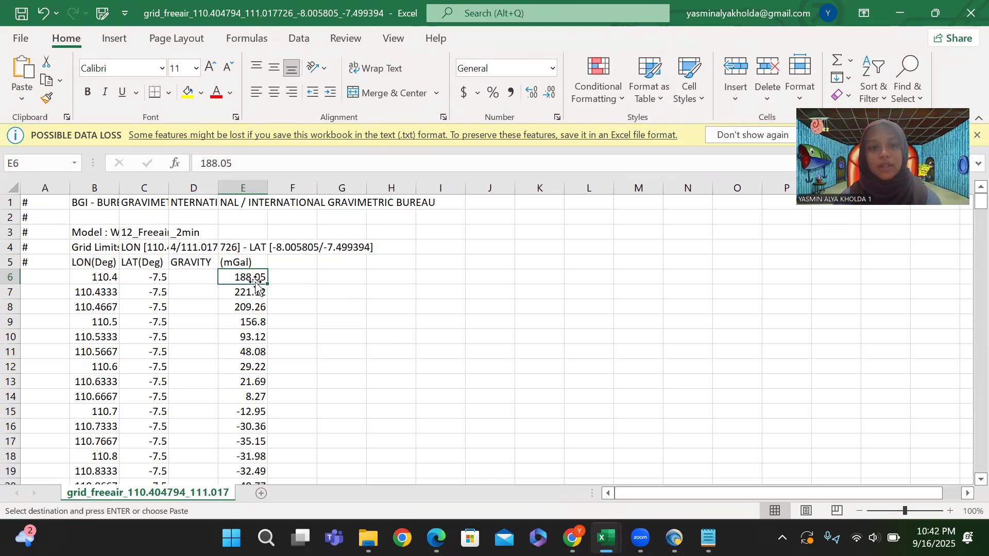
{"action": "left_click_drag", "start_coordinate": [258, 288], "coordinate": [249, 429]}
{"action": "right_click", "coordinate": [251, 431]}
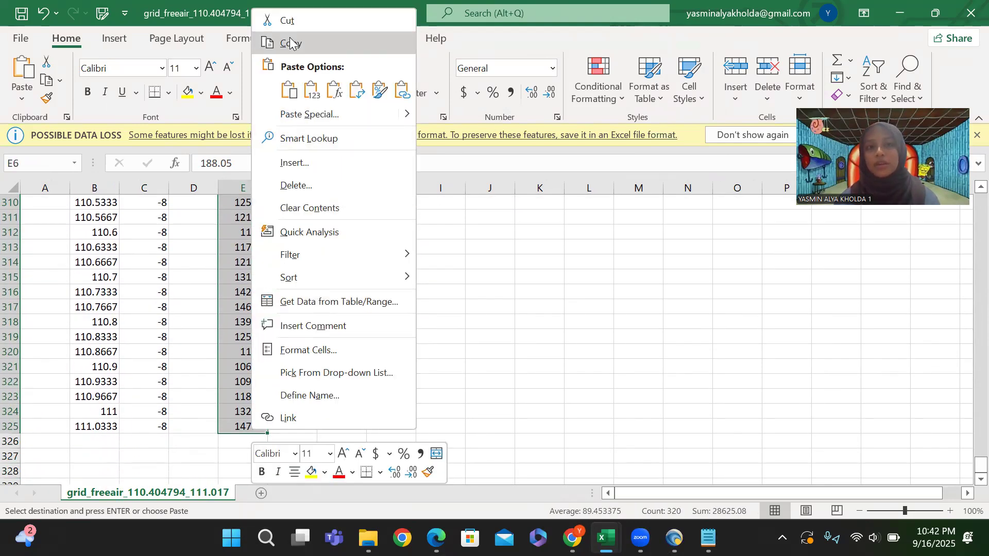
{"action": "left_click", "coordinate": [291, 43]}
- Paste the copied free-air values under Faa in the Form Excel Acara II Metode Gravitasi workbook, starting at E2
{"action": "mouse_move", "coordinate": [606, 538]}
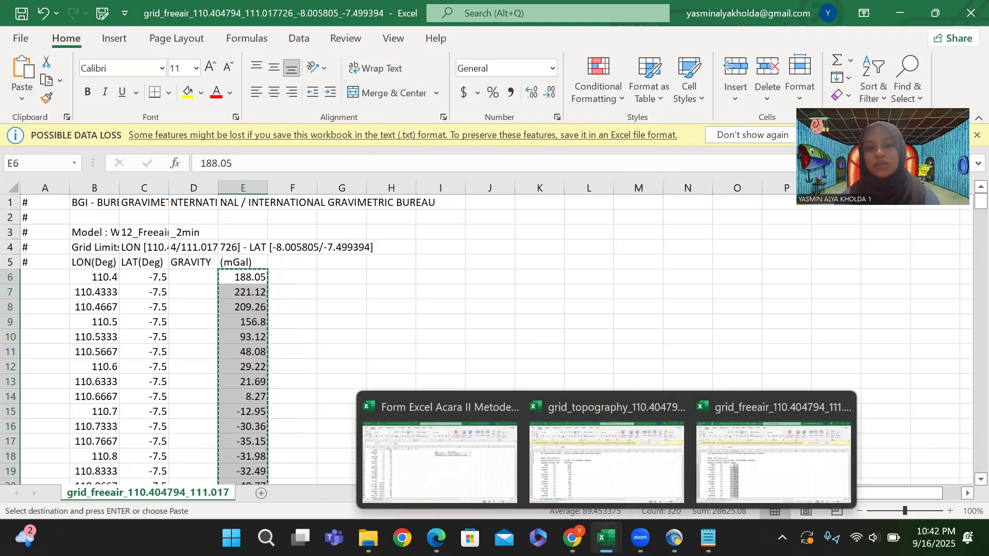
{"action": "left_click", "coordinate": [439, 458]}
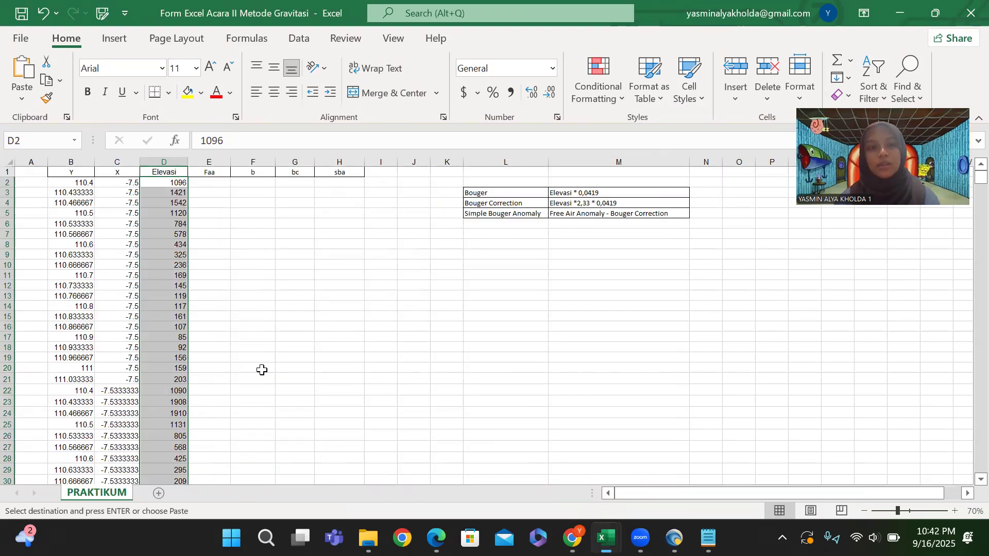
{"action": "left_click", "coordinate": [209, 183]}
{"action": "right_click", "coordinate": [209, 183]}
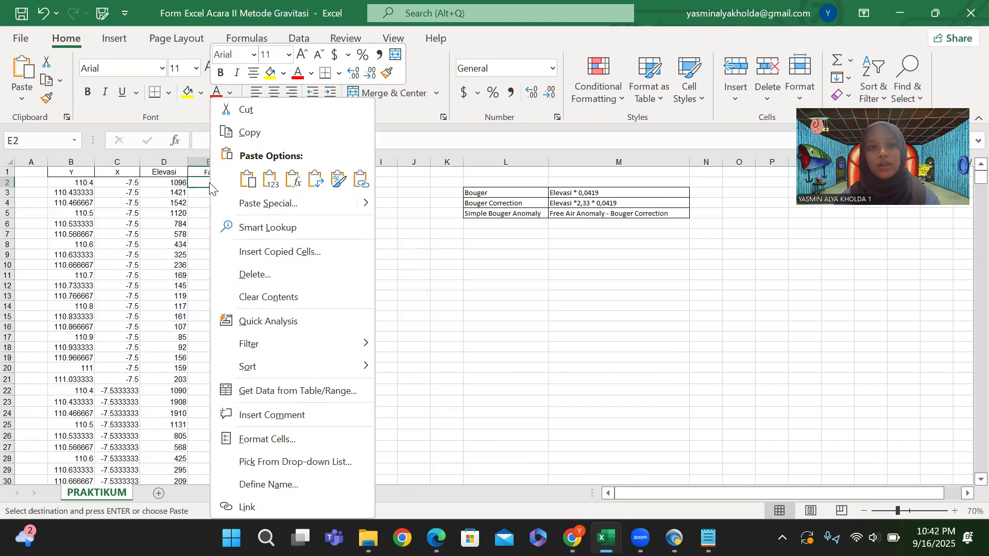
{"action": "left_click", "coordinate": [247, 183]}
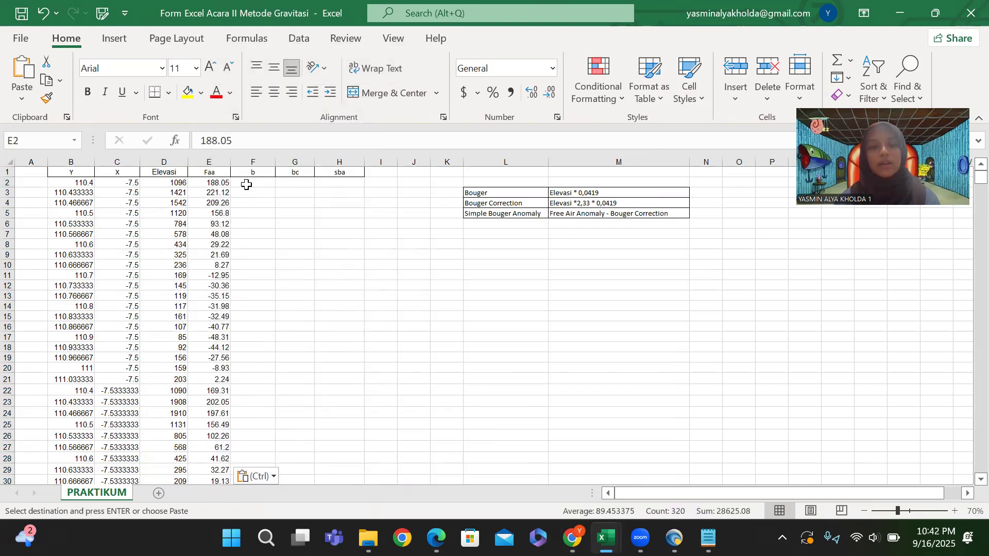
{"action": "left_click", "coordinate": [301, 265]}
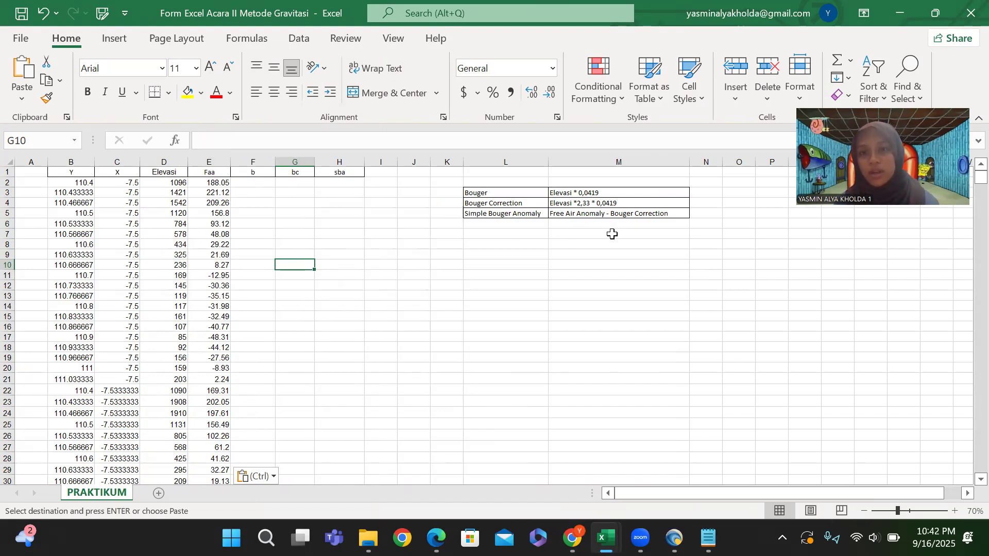
- Enter the Bouguer formula =D2*0.0419 in F2 under the b header
{"action": "left_click", "coordinate": [243, 182]}
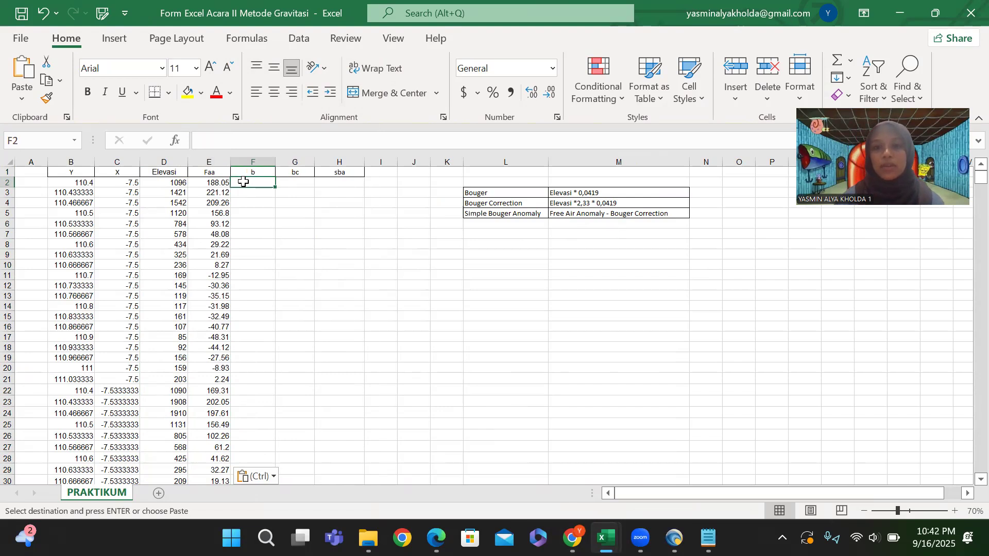
{"action": "type", "text": "="}
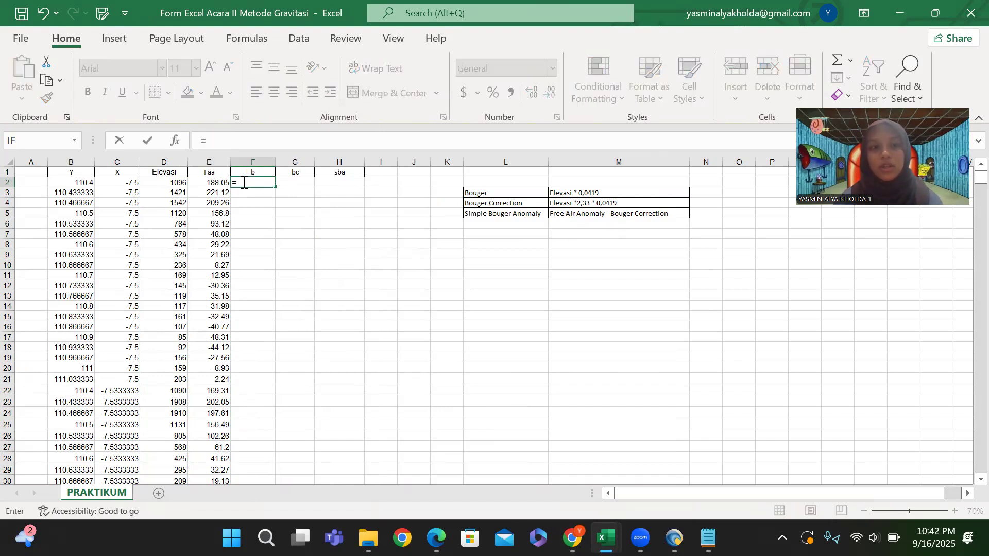
{"action": "left_click", "coordinate": [187, 182]}
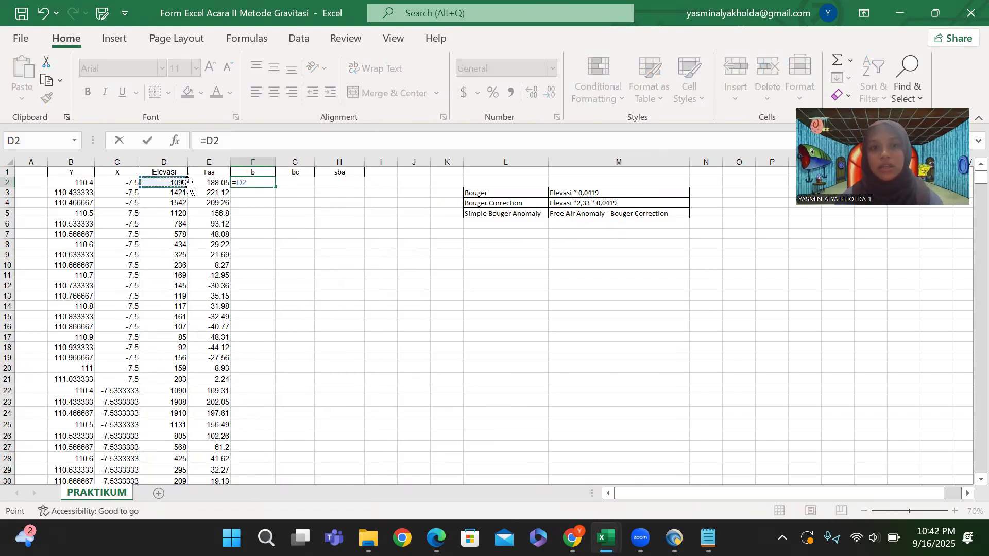
{"action": "type", "text": "*"}
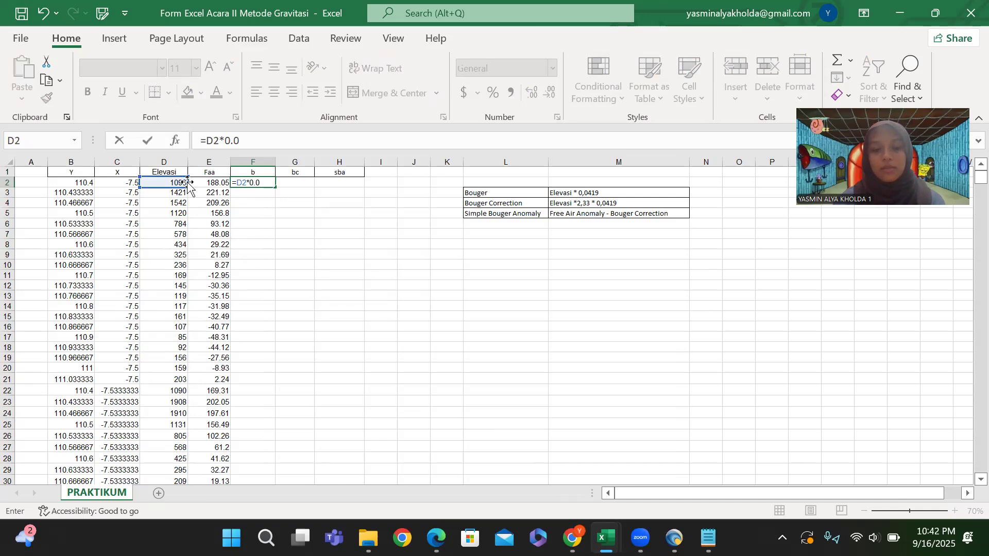
{"action": "type", "text": "0.0419"}
{"action": "left_click", "coordinate": [283, 233]}
- Enter the Bouguer correction formula =D2*2.33*0.0419 in G2 under the bc header
{"action": "left_click", "coordinate": [291, 183]}
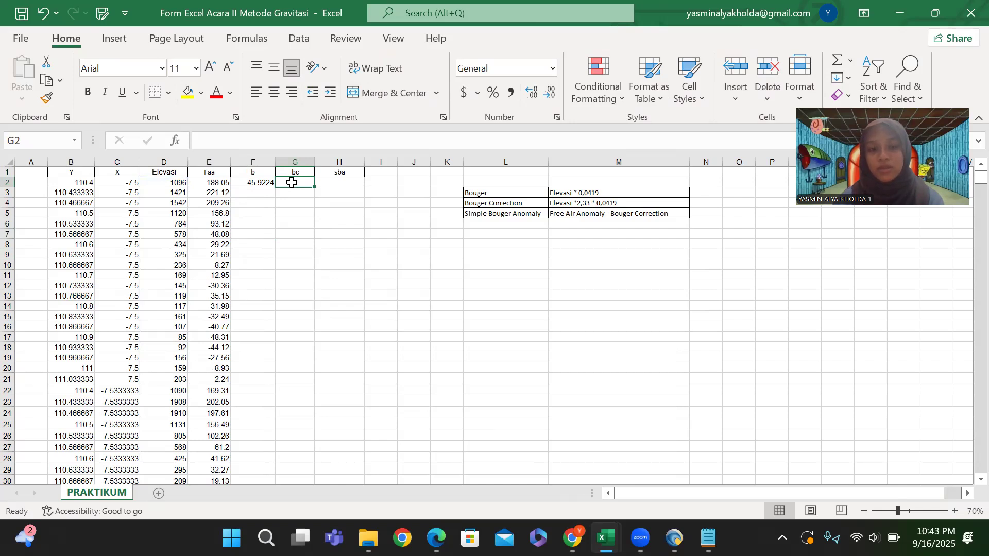
{"action": "type", "text": "="}
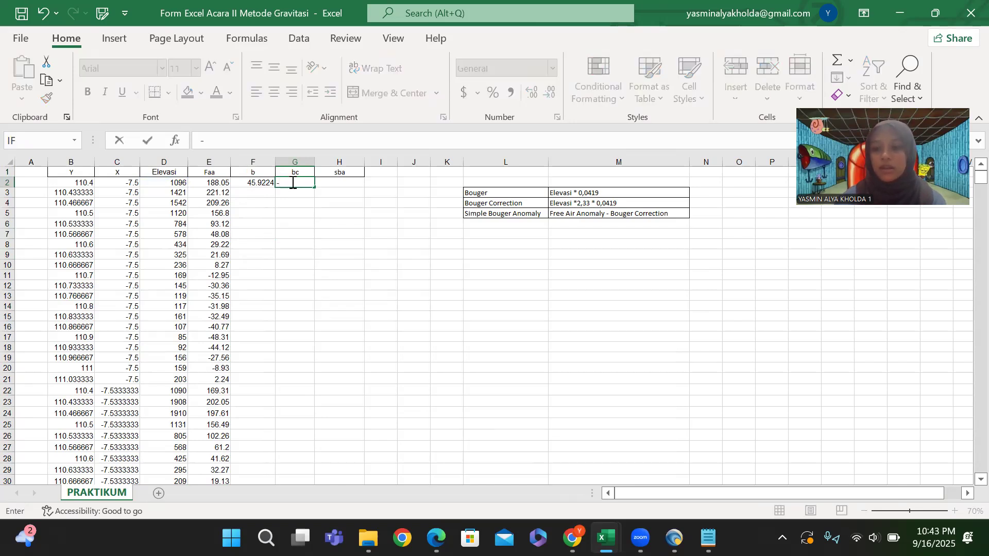
{"action": "left_click", "coordinate": [184, 183]}
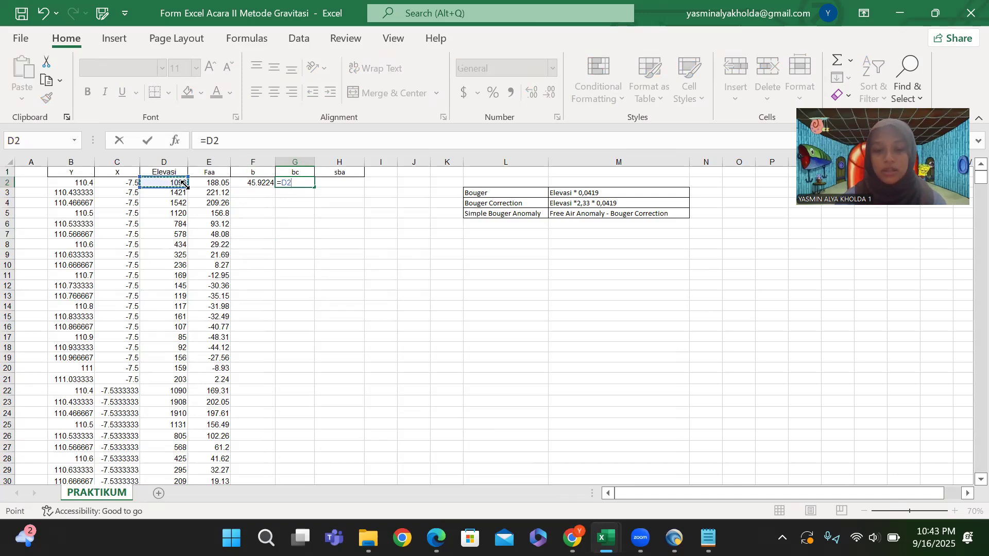
{"action": "type", "text": "*"}
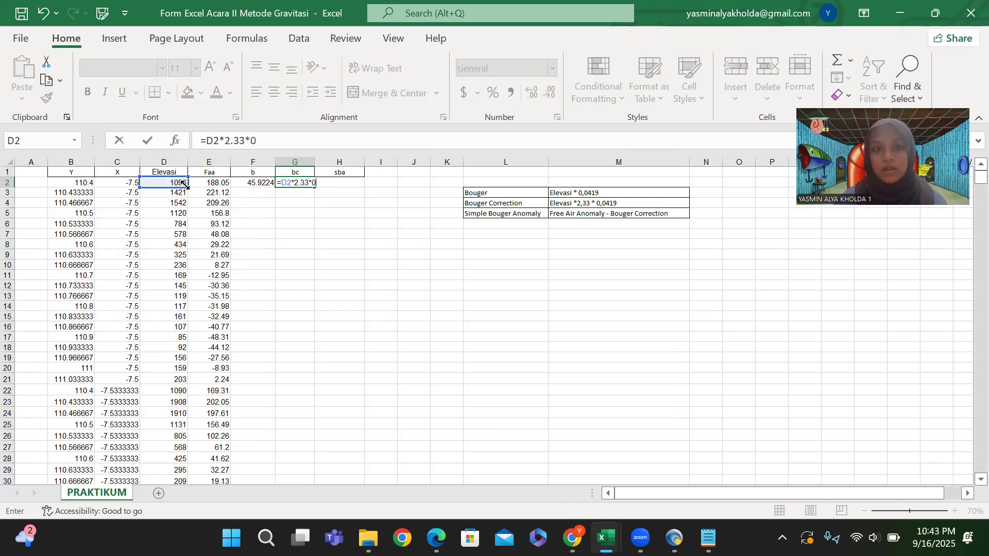
{"action": "type", "text": "2.33*0.o"}
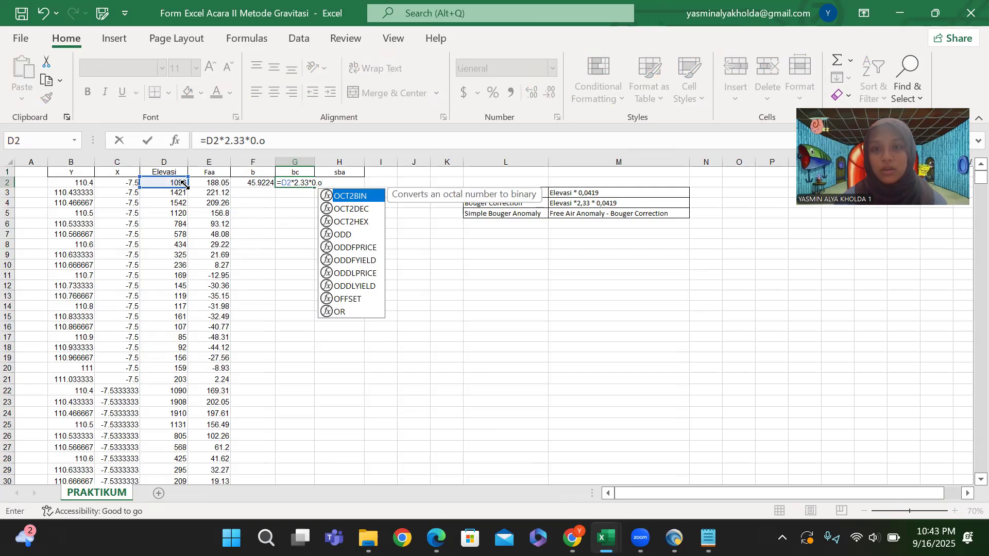
{"action": "type", "text": "419"}
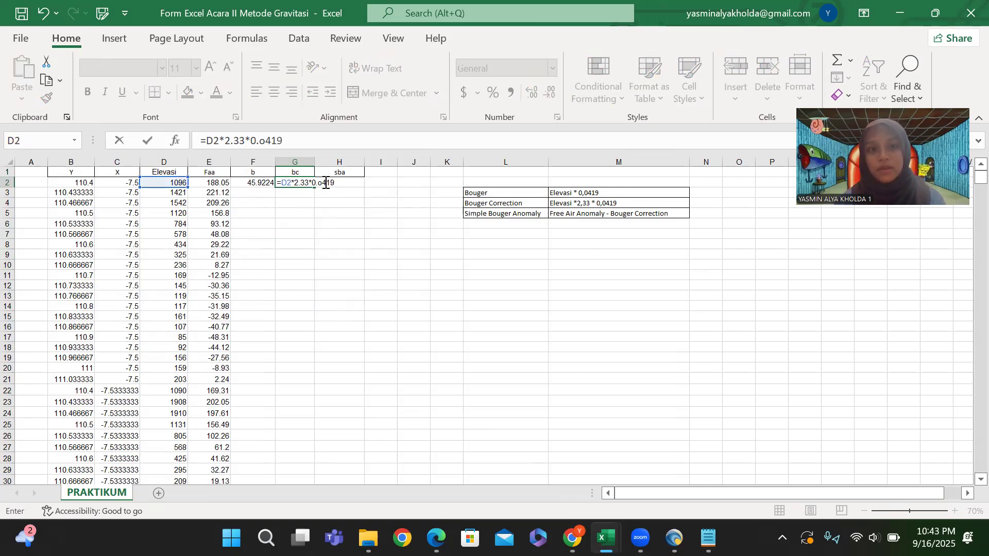
{"action": "key", "text": "BackSpace"}
{"action": "type", "text": "0"}
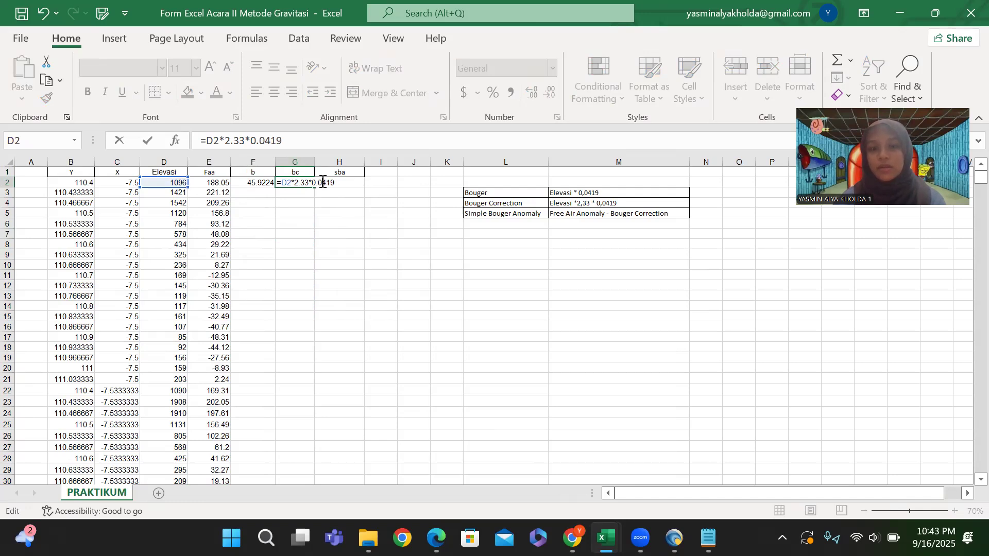
{"action": "left_click", "coordinate": [335, 238]}
- Enter the simple Bouguer anomaly formula =E2-G2 in H2 under the sba header
{"action": "left_click", "coordinate": [342, 184]}
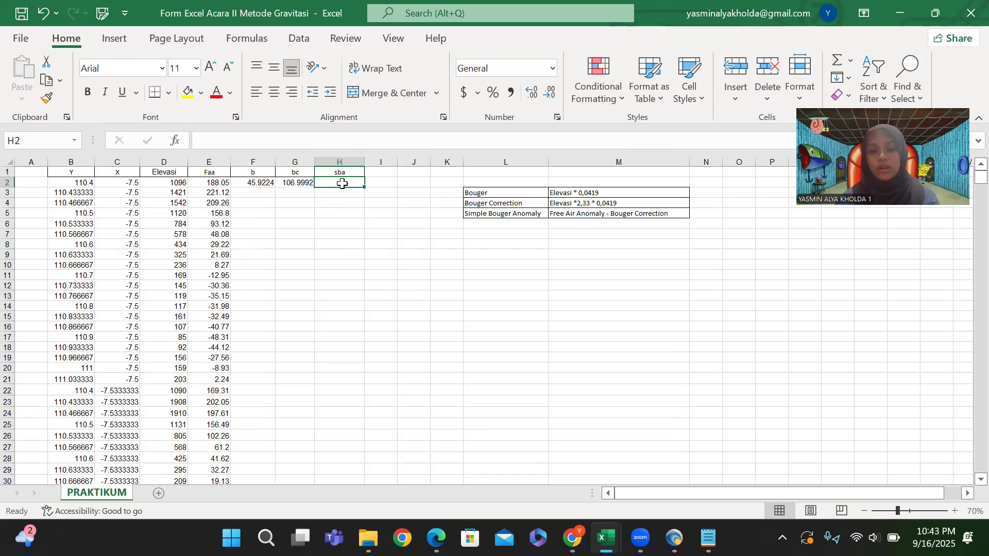
{"action": "type", "text": "="}
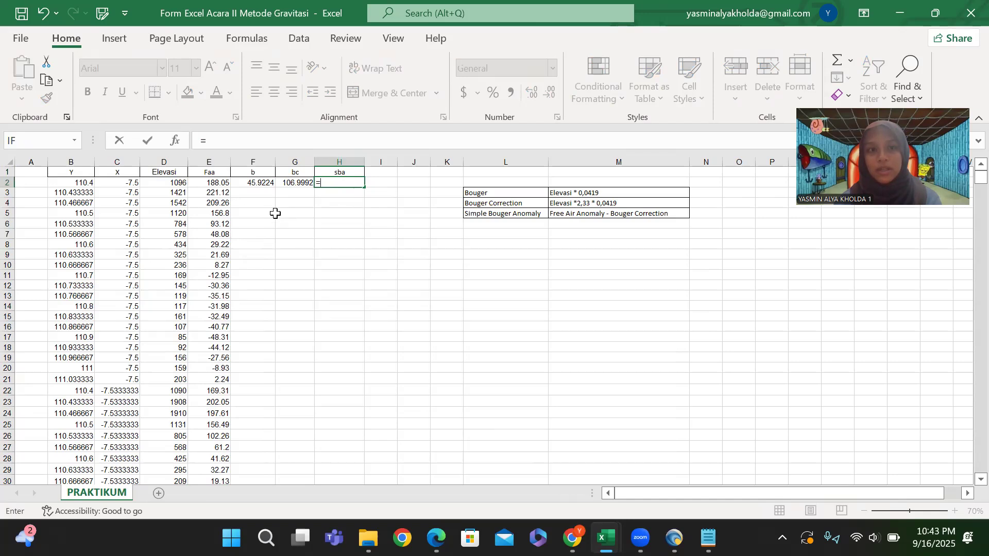
{"action": "left_click", "coordinate": [221, 183]}
{"action": "type", "text": "-"}
{"action": "left_click", "coordinate": [299, 183]}
{"action": "key", "text": "Return"}
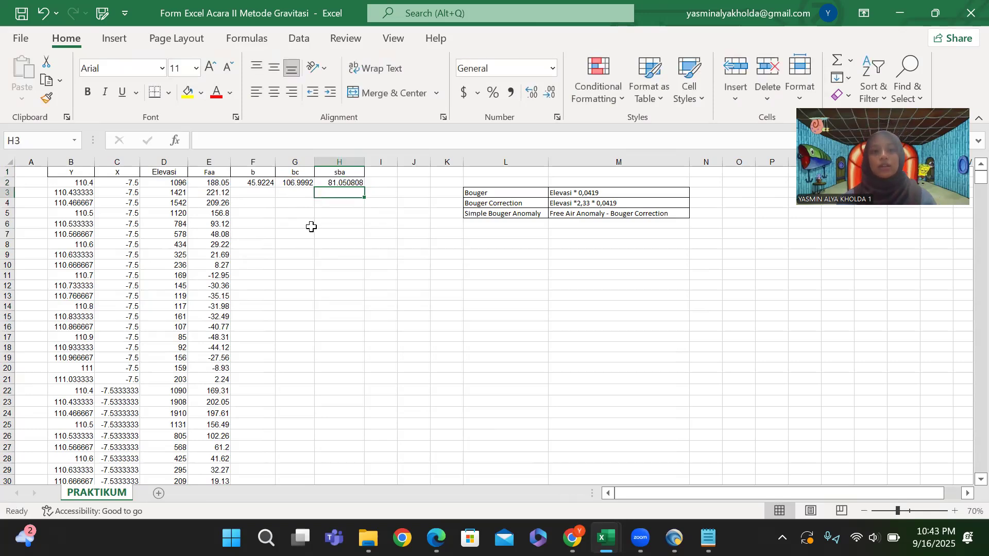
- Fill the b, bc and sba formulas in F2:H2 down to row 321 and review the filled columns back to the first row
{"action": "left_click", "coordinate": [260, 182]}
{"action": "left_click_drag", "start_coordinate": [260, 182], "coordinate": [338, 350]}
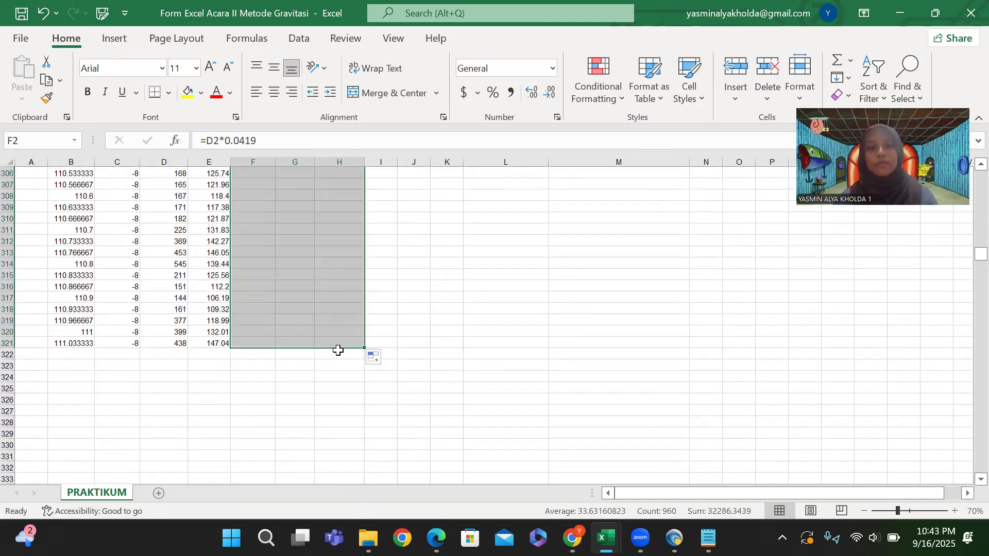
{"action": "left_click", "coordinate": [422, 321]}
{"action": "scroll", "coordinate": [421, 320], "scroll_direction": "up", "scroll_amount": 20}
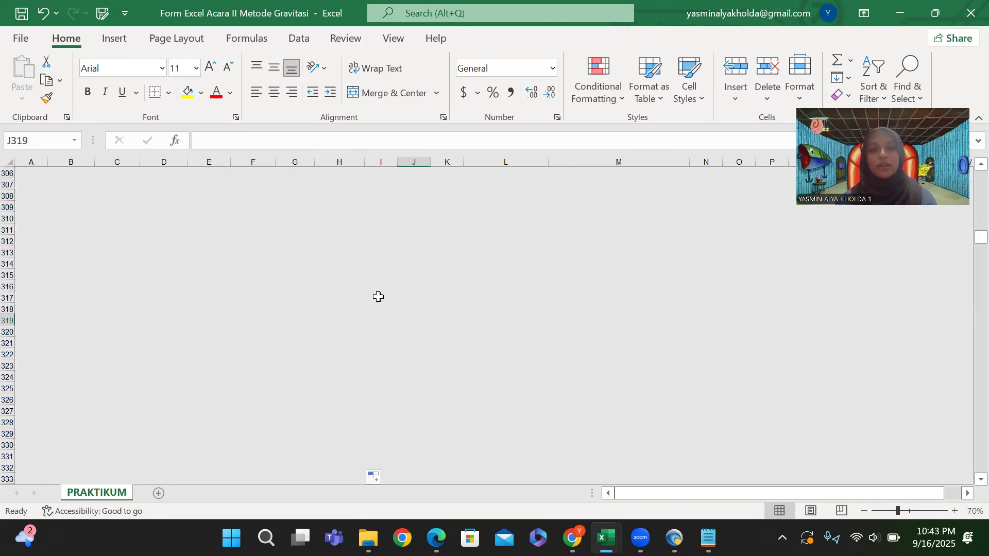
{"action": "scroll", "coordinate": [378, 298], "scroll_direction": "up", "scroll_amount": 20}
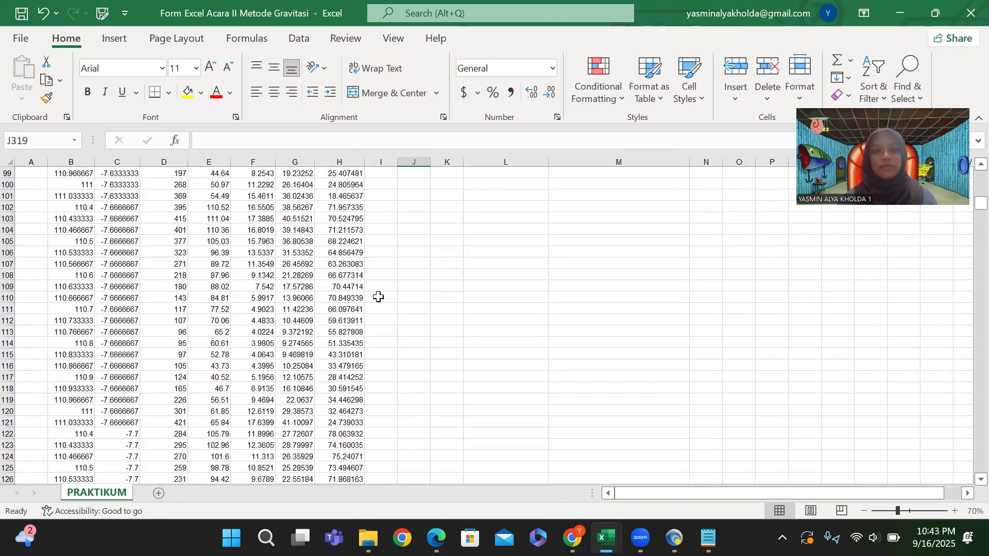
{"action": "scroll", "coordinate": [379, 297], "scroll_direction": "up", "scroll_amount": 11}
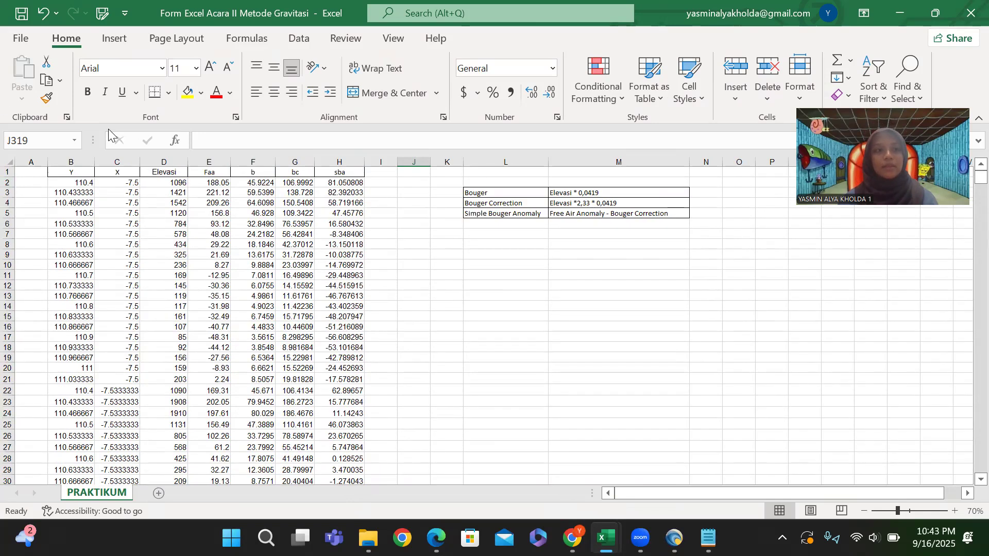
- Save a copy of the workbook in the VIDEO folder as Form Excel Acara II Metode Gravitasi, in Excel Workbook format
{"action": "left_click", "coordinate": [22, 40]}
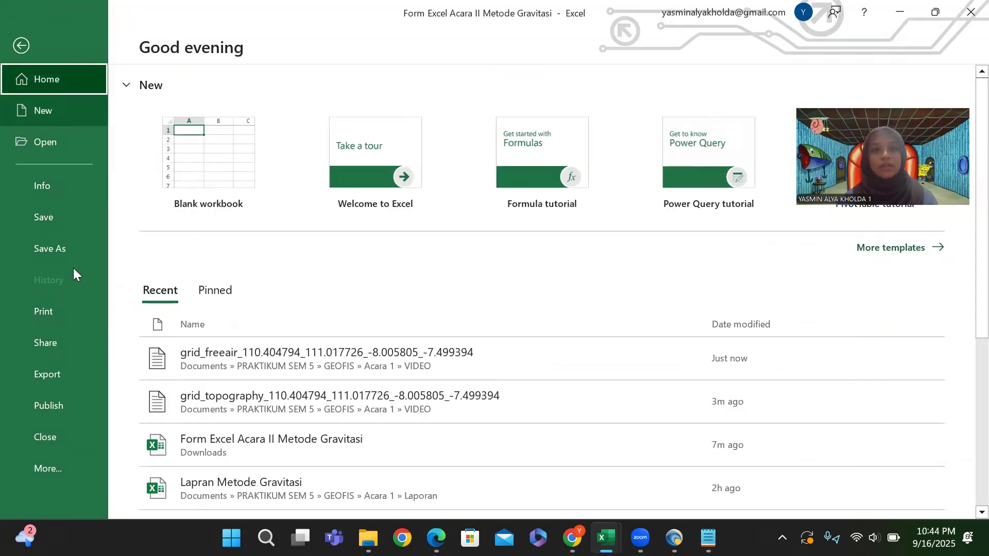
{"action": "left_click", "coordinate": [57, 249]}
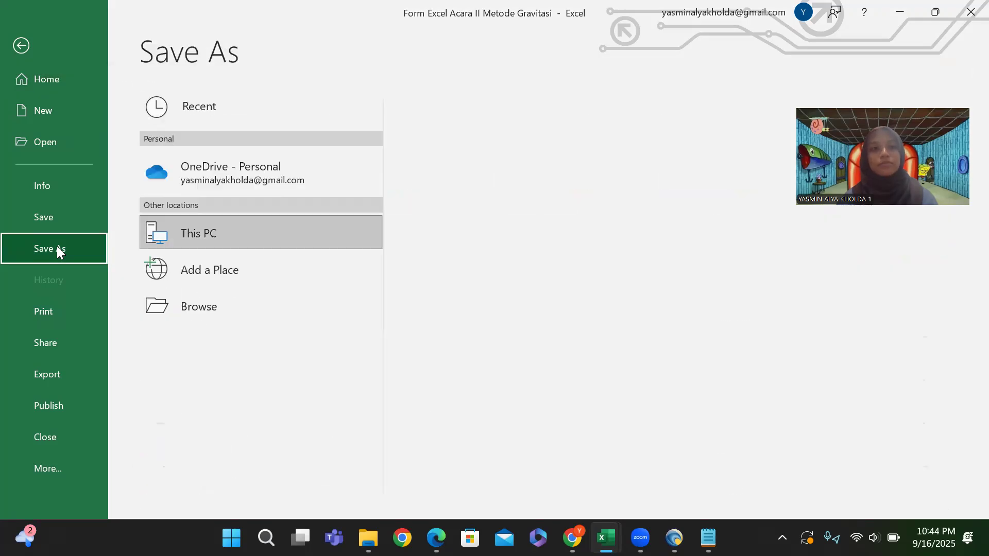
{"action": "left_click", "coordinate": [219, 307]}
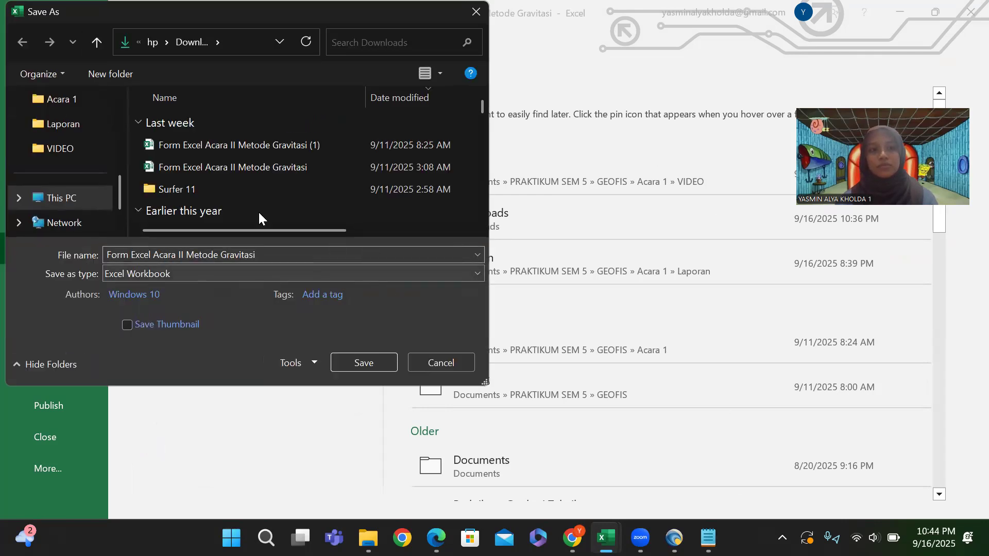
{"action": "left_click", "coordinate": [84, 150]}
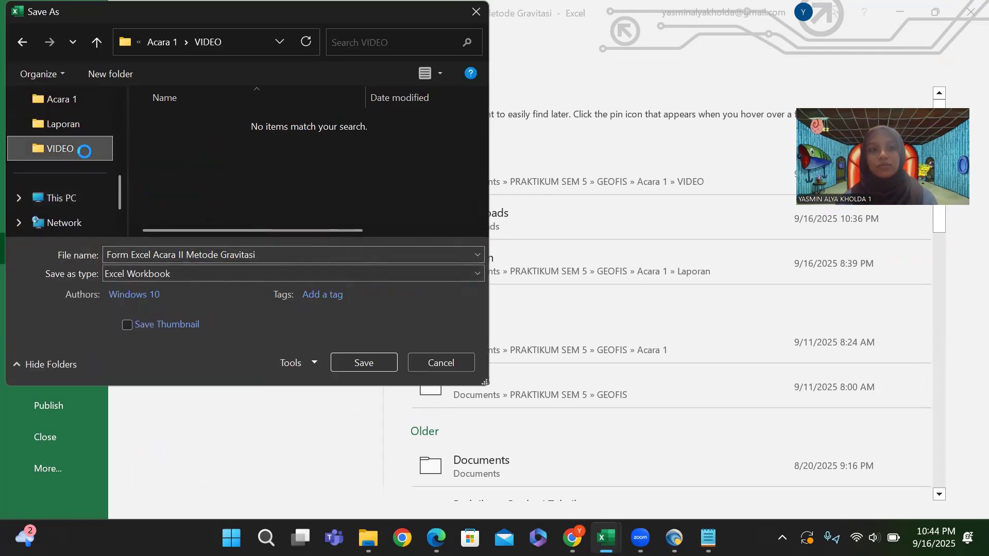
{"action": "left_click", "coordinate": [248, 253]}
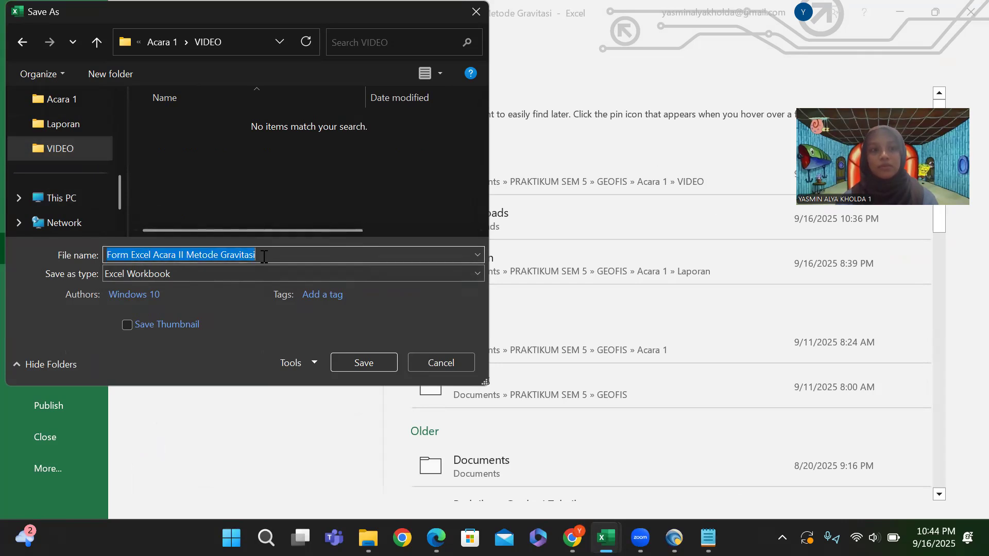
{"action": "left_click", "coordinate": [366, 362]}
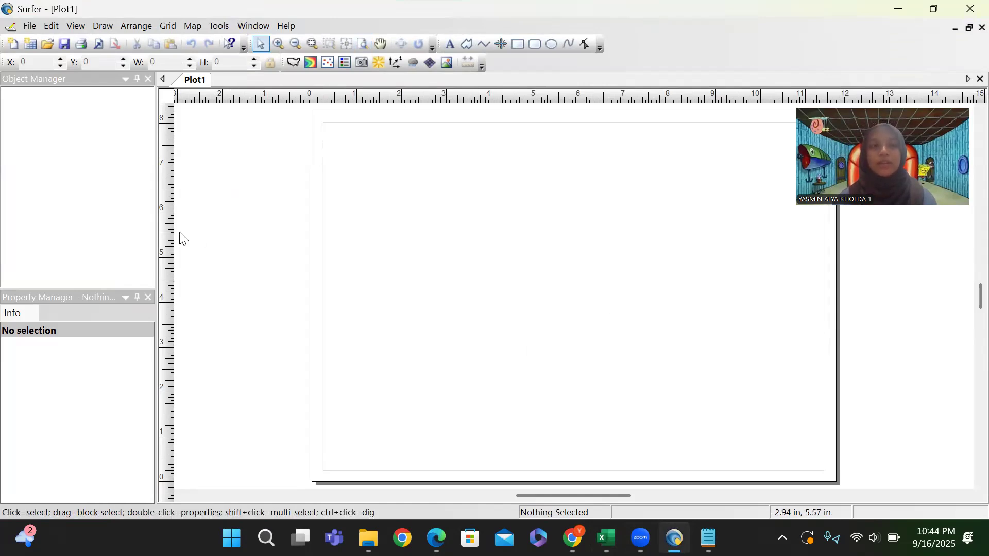
- Switch to Surfer and save the empty plot as "acara 2" in the VIDEO folder, in Surfer (*.srf) format
{"action": "left_click", "coordinate": [30, 26]}
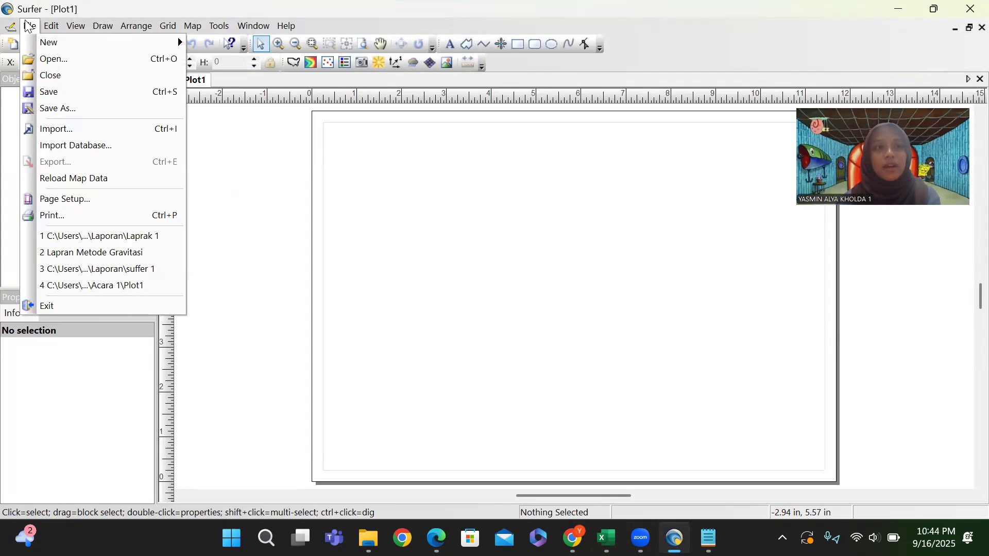
{"action": "left_click", "coordinate": [79, 109]}
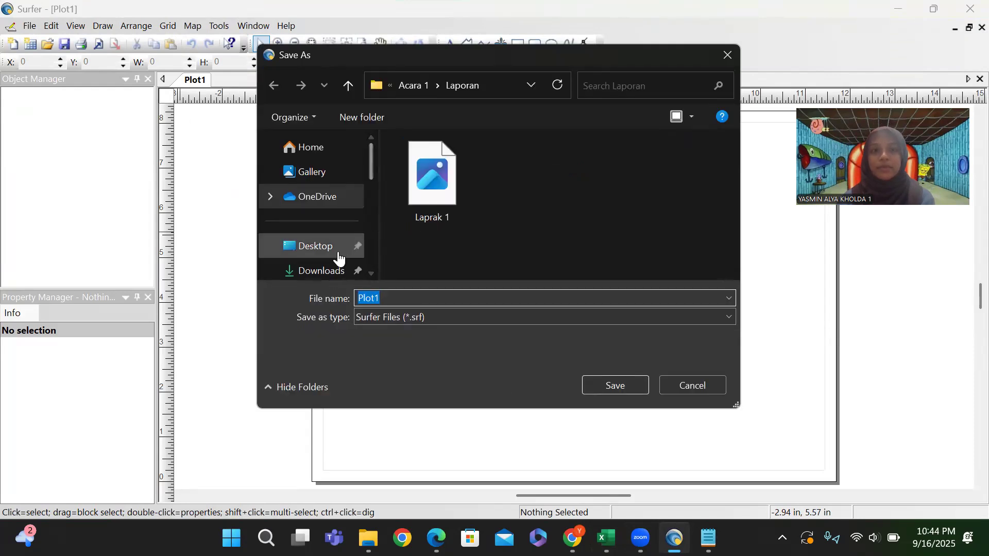
{"action": "scroll", "coordinate": [335, 252], "scroll_direction": "down", "scroll_amount": 5}
{"action": "left_click", "coordinate": [324, 166]}
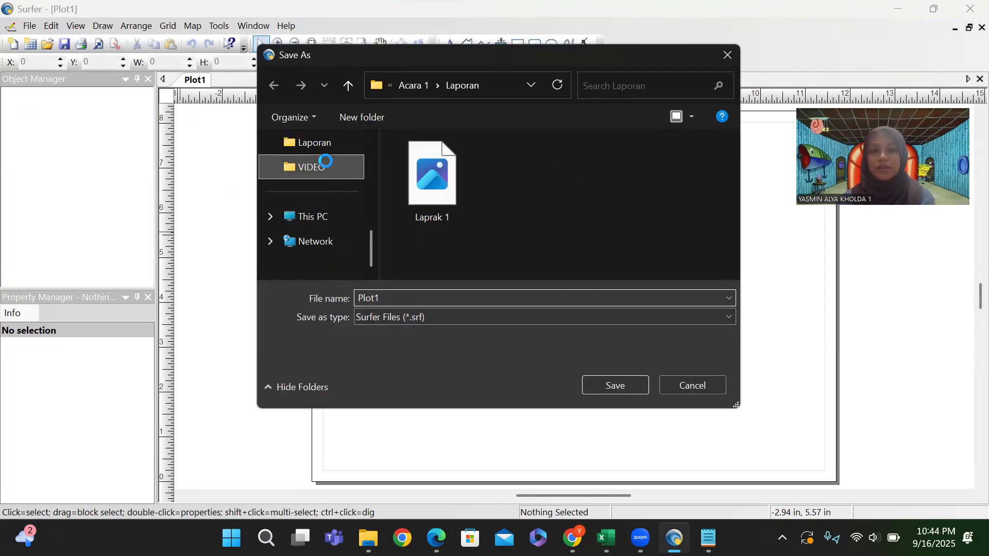
{"action": "double_click", "coordinate": [388, 297]}
{"action": "key", "text": "BackSpace"}
{"action": "type", "text": "acara 2"}
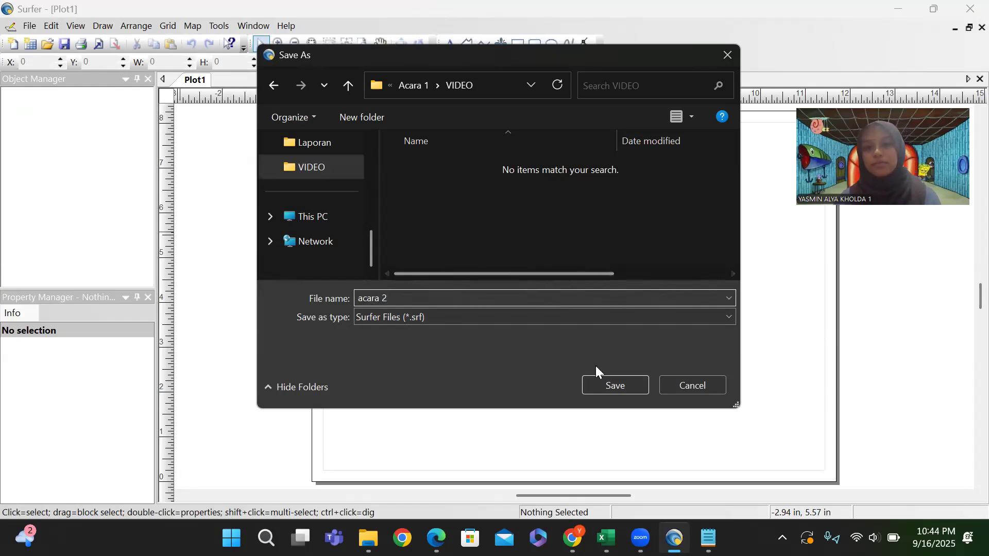
{"action": "left_click", "coordinate": [603, 394]}
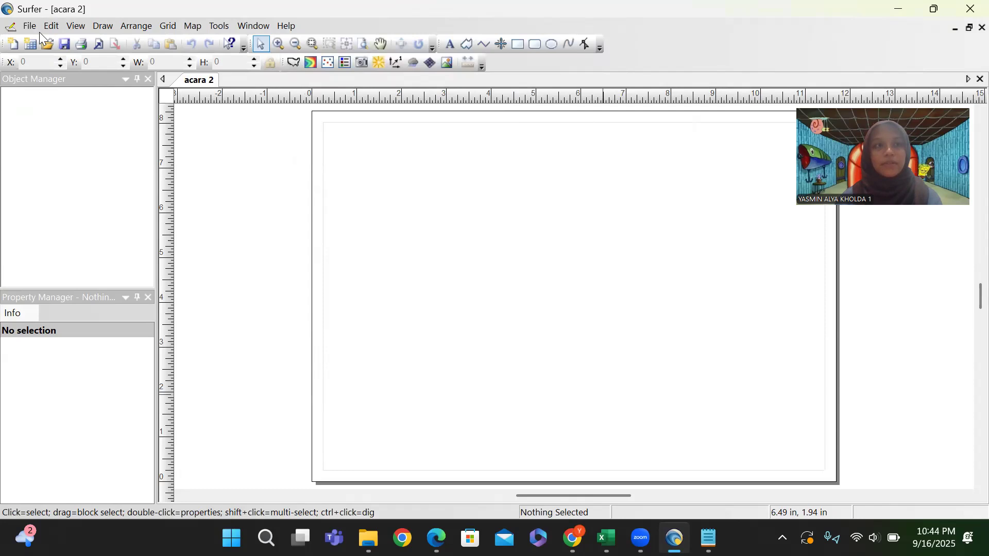
- Start gridding data with the Form Excel Acara II Metode Gravitasi workbook from the VIDEO folder as the source
{"action": "left_click", "coordinate": [30, 26]}
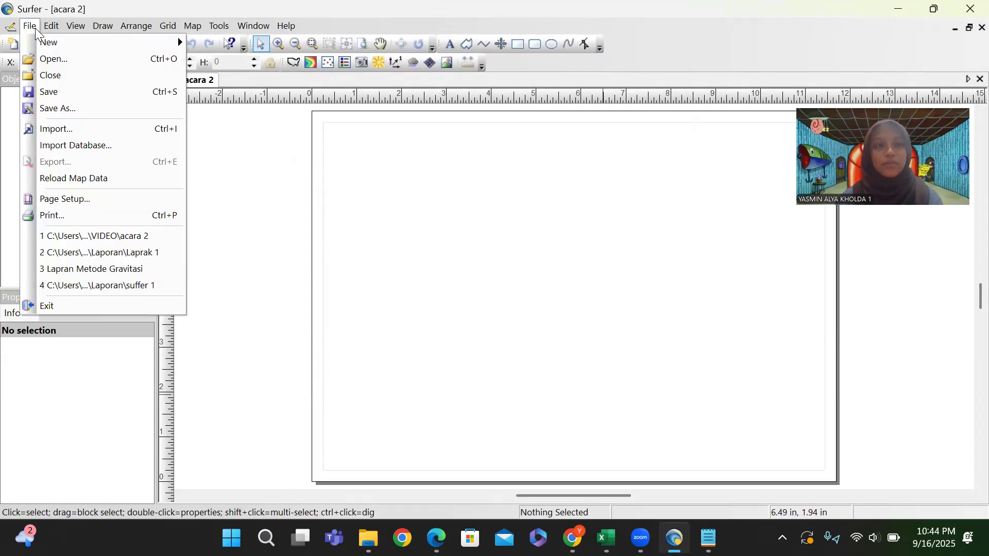
{"action": "left_click", "coordinate": [35, 28]}
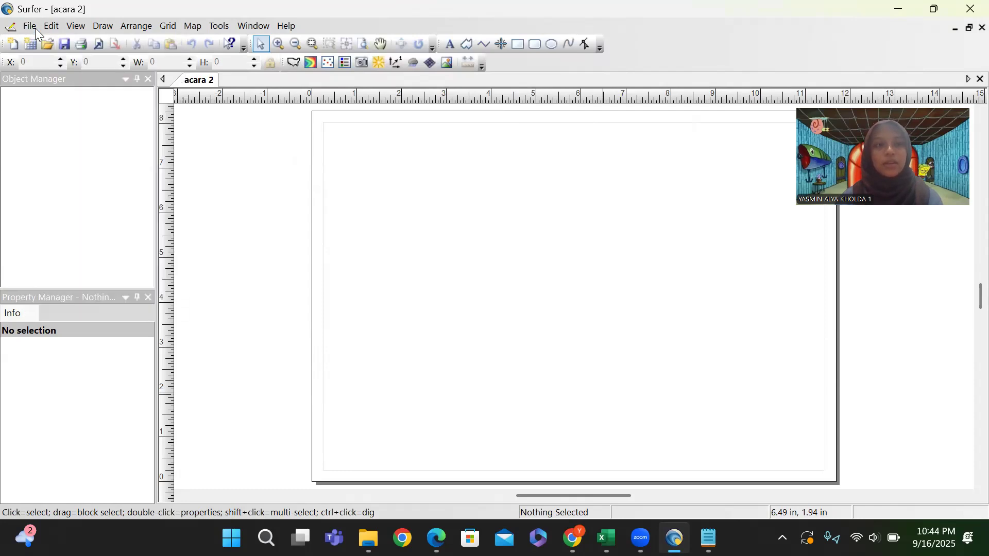
{"action": "left_click", "coordinate": [163, 28]}
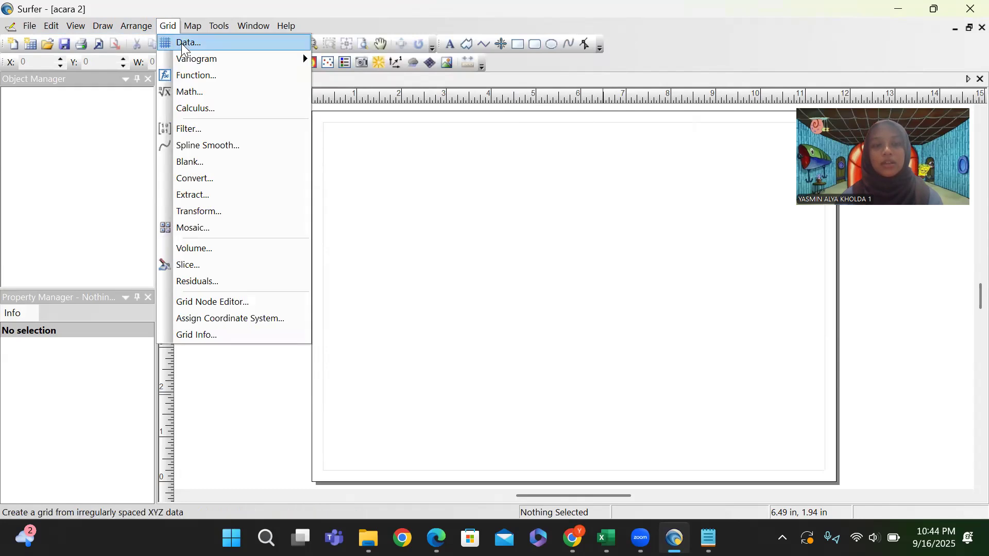
{"action": "left_click", "coordinate": [182, 44]}
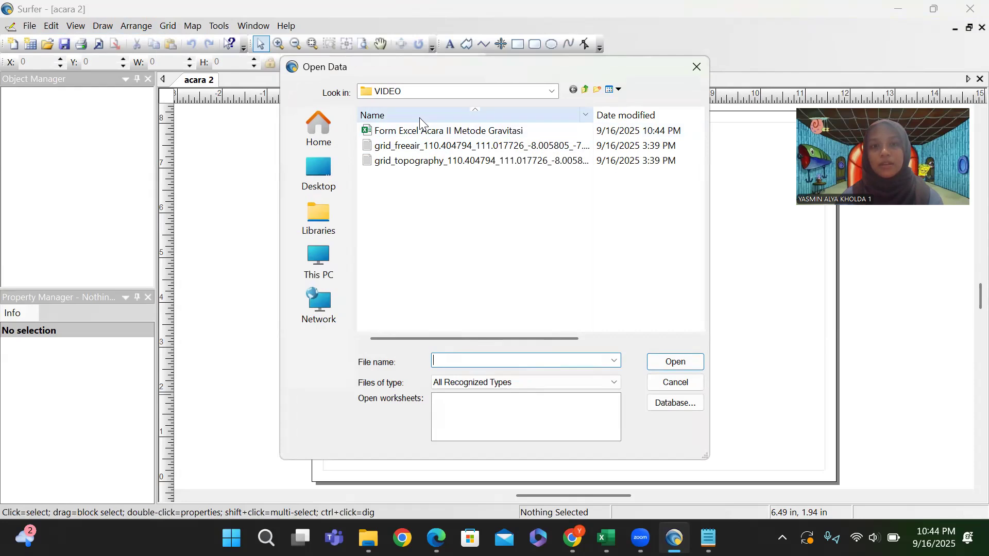
{"action": "left_click", "coordinate": [422, 132]}
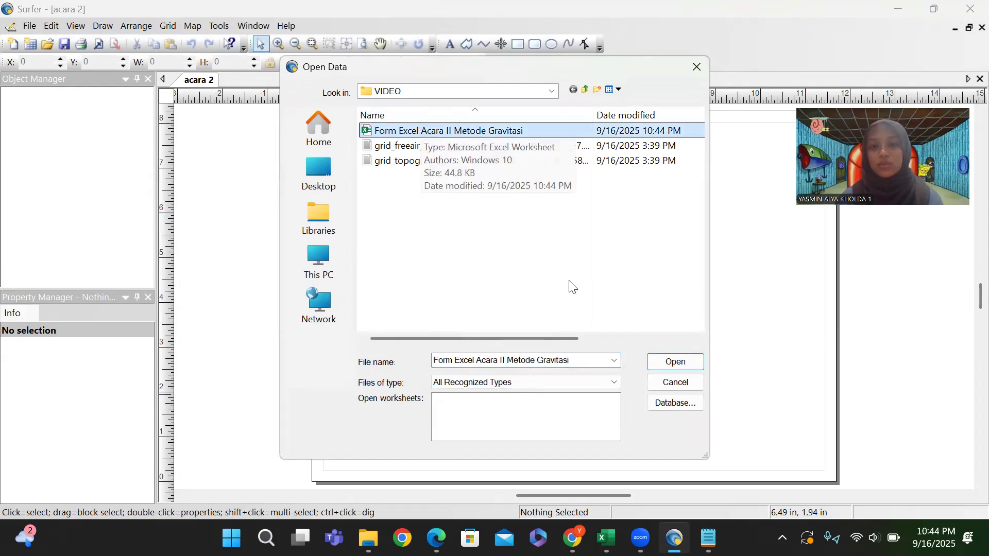
{"action": "left_click", "coordinate": [680, 366]}
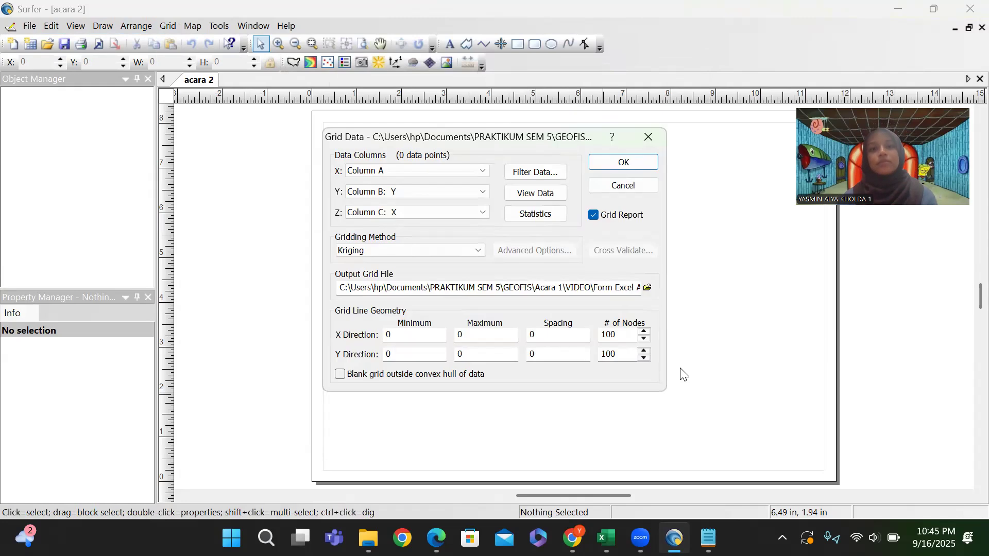
- Assign the grid data columns: X to Column B (Y), Y to Column C (X) and Z to Column D (Elevasi)
{"action": "left_click", "coordinate": [481, 171]}
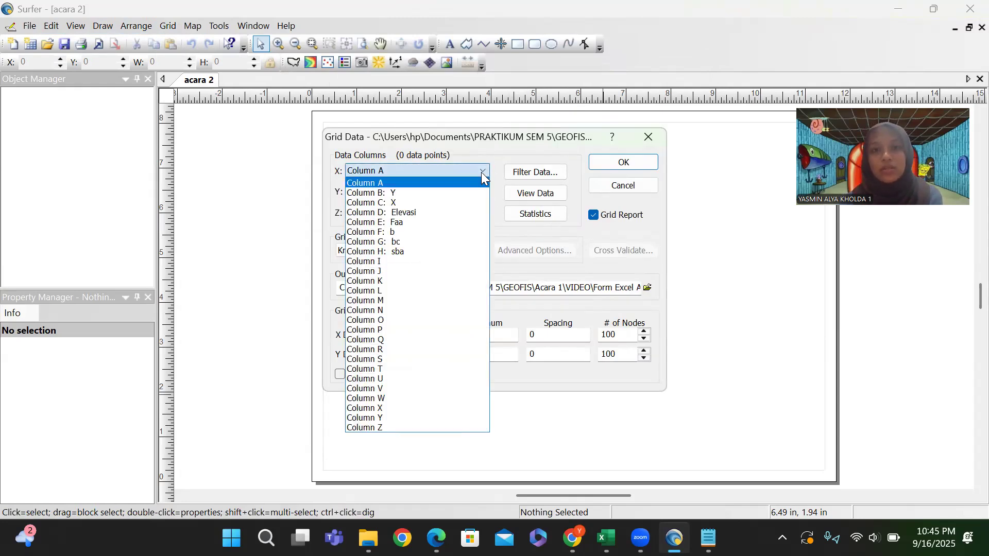
{"action": "left_click", "coordinate": [463, 194]}
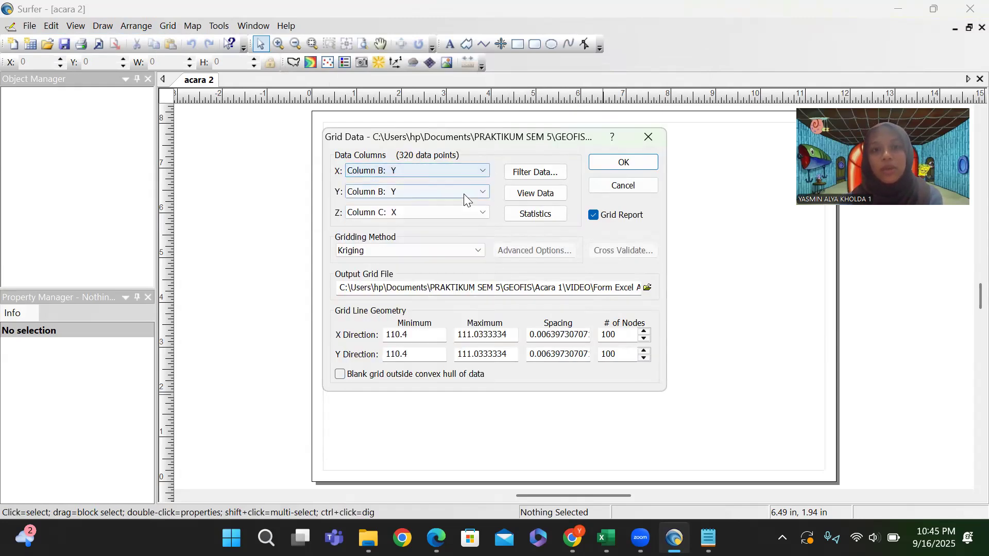
{"action": "left_click", "coordinate": [464, 191]}
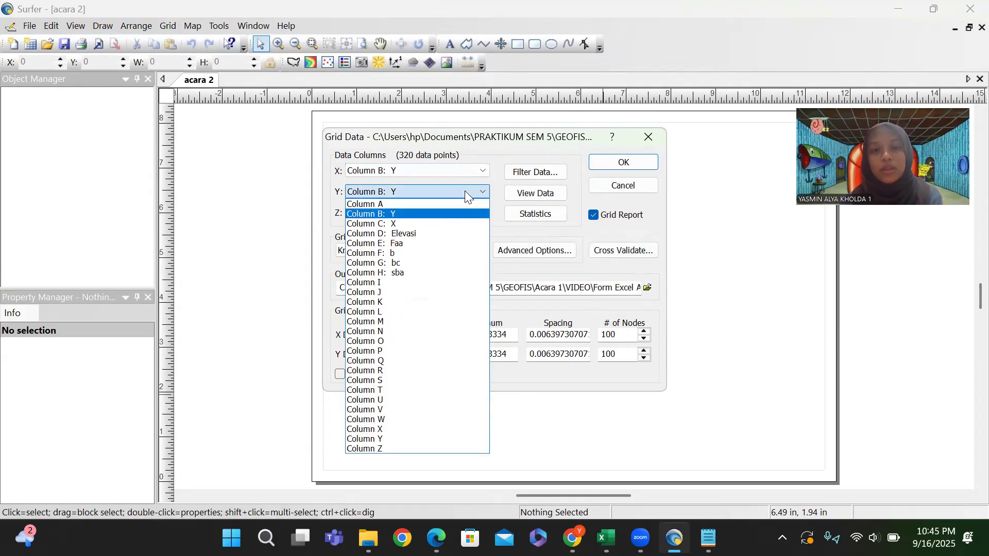
{"action": "left_click", "coordinate": [438, 225]}
{"action": "left_click", "coordinate": [449, 211]}
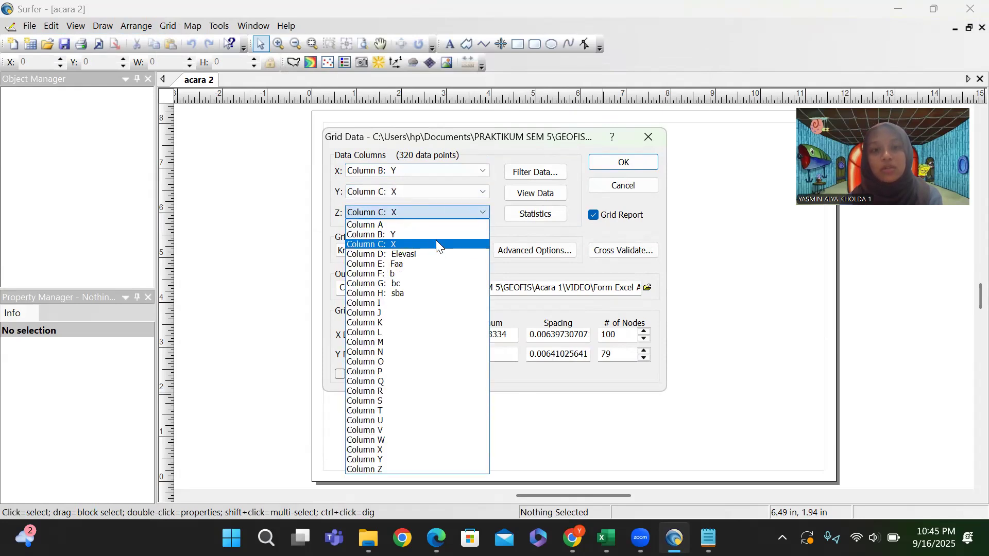
{"action": "left_click", "coordinate": [430, 252]}
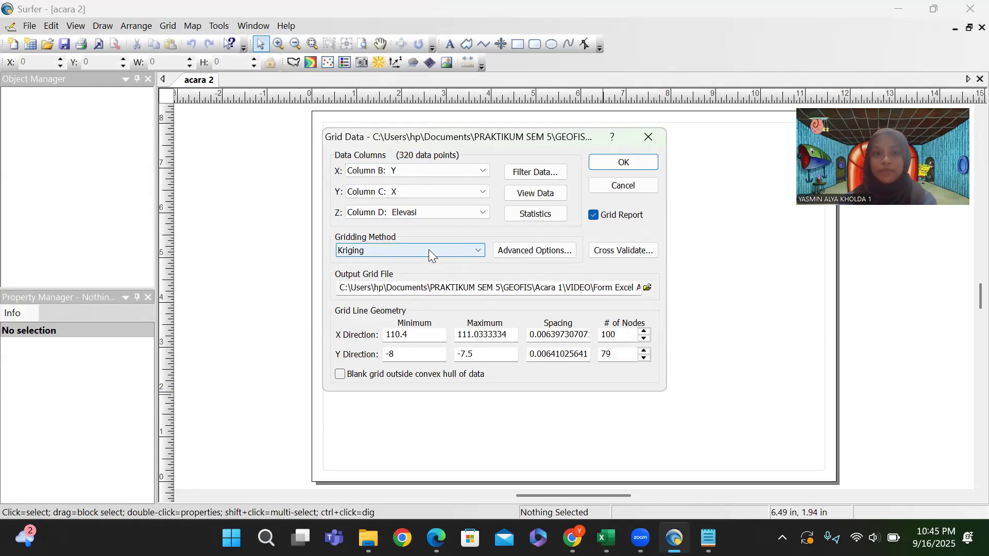
- Create the elevation grid with the Kriging method and close the gridding report
{"action": "left_click", "coordinate": [389, 251]}
{"action": "left_click", "coordinate": [389, 250]}
{"action": "left_click", "coordinate": [622, 161]}
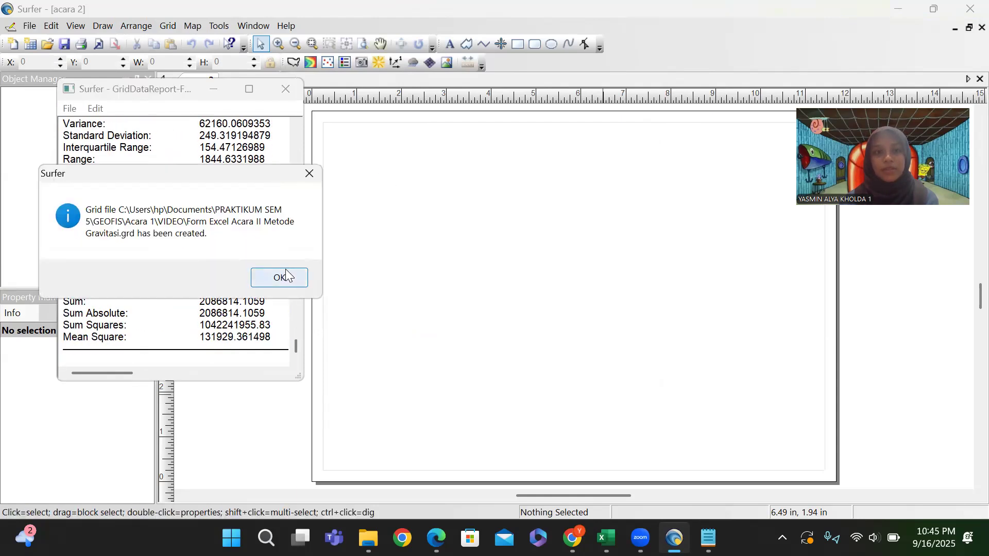
{"action": "left_click", "coordinate": [285, 277]}
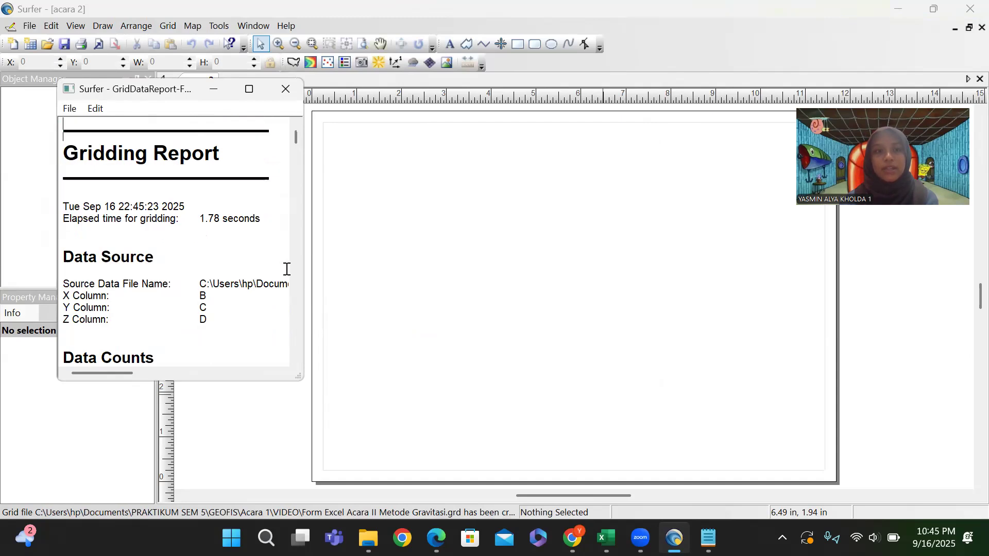
{"action": "left_click", "coordinate": [286, 89]}
{"action": "left_click", "coordinate": [230, 273]}
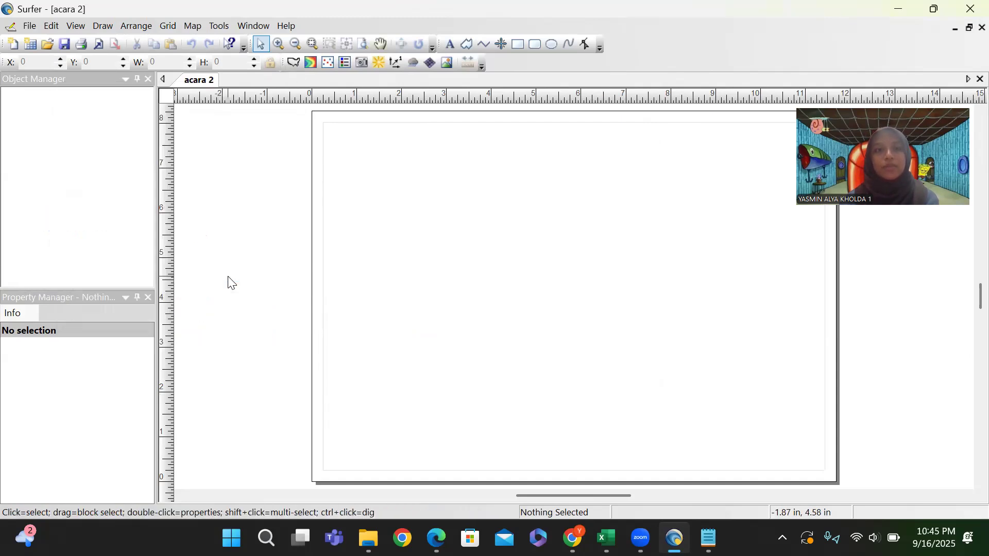
- Create a new contour map from the Form Excel Acara II Metode Gravitasi grid file
{"action": "left_click", "coordinate": [194, 27]}
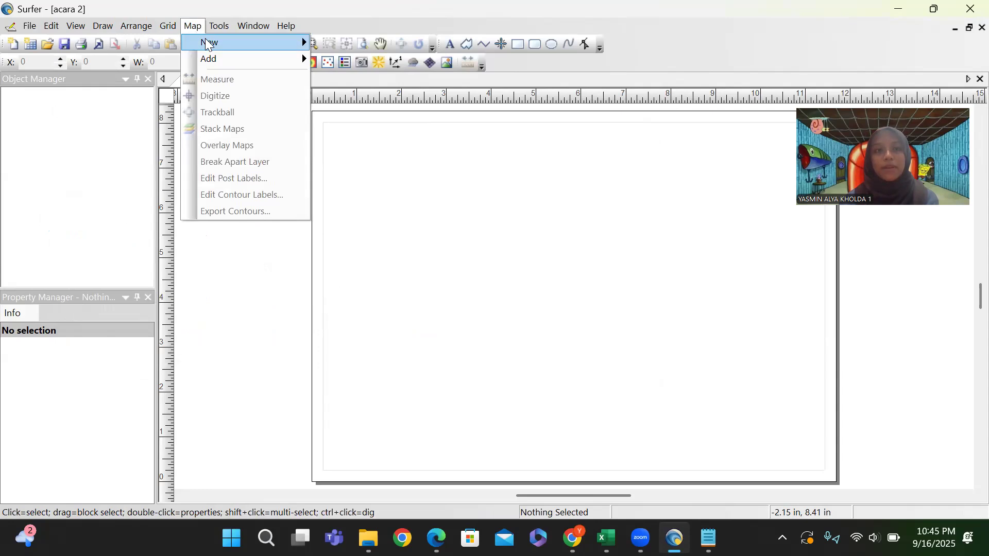
{"action": "mouse_move", "coordinate": [207, 40]}
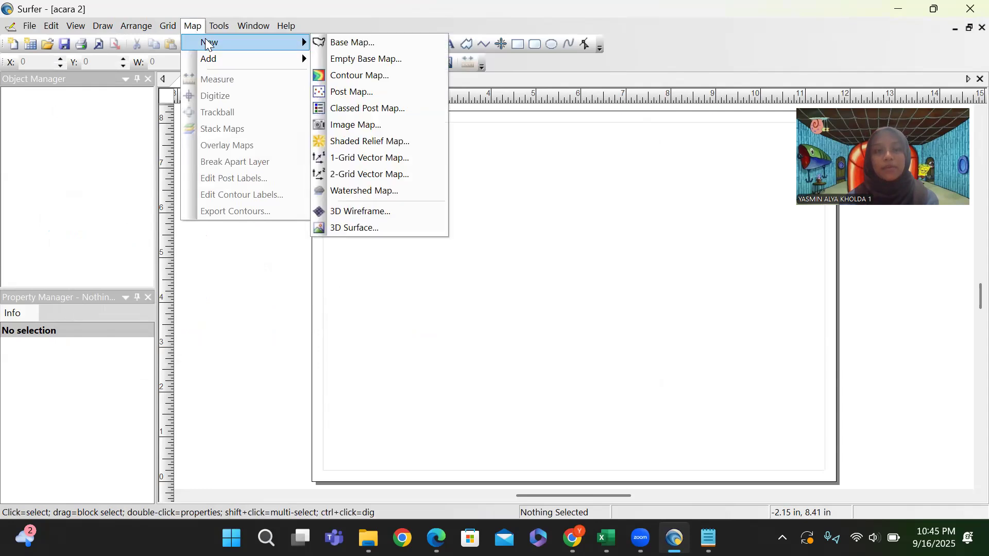
{"action": "left_click", "coordinate": [342, 77]}
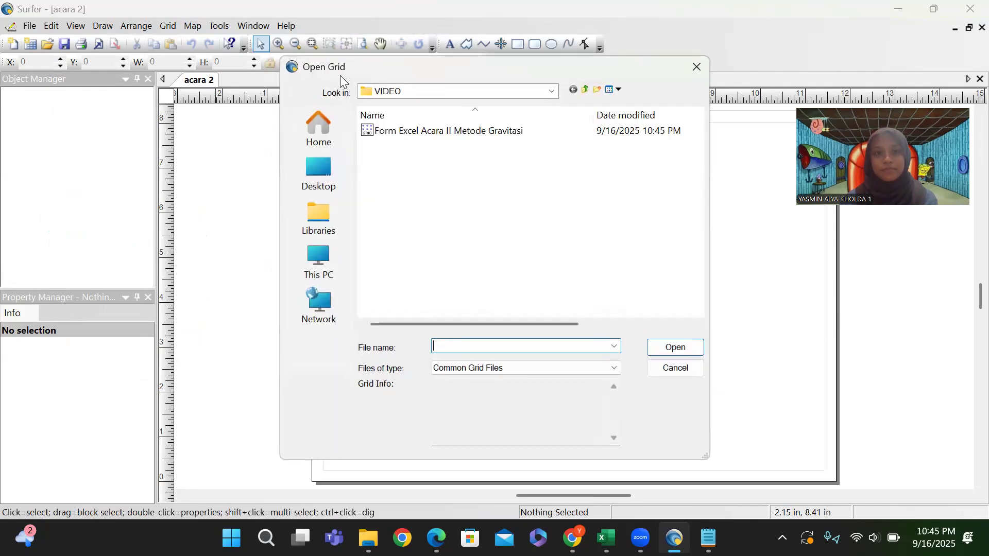
{"action": "left_click", "coordinate": [462, 134]}
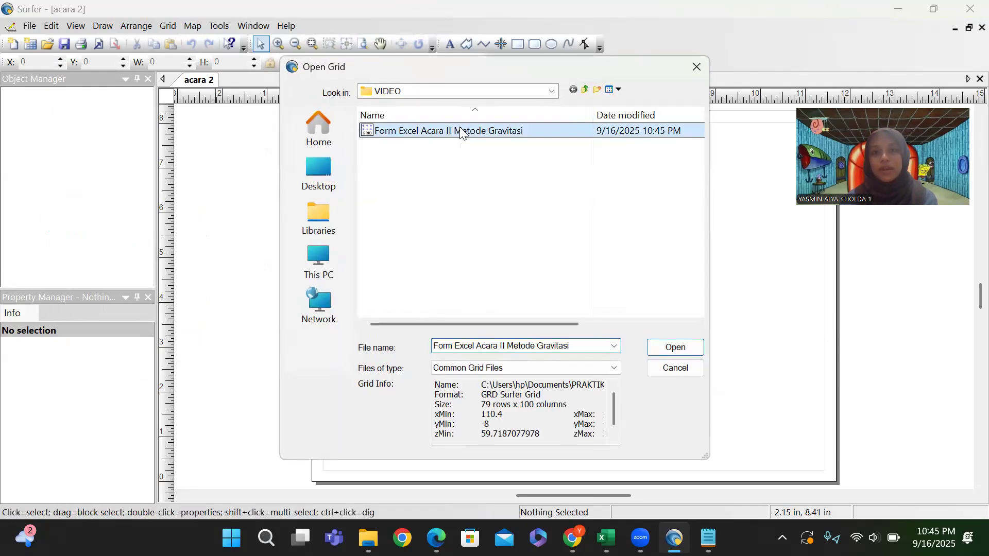
{"action": "left_click", "coordinate": [674, 350]}
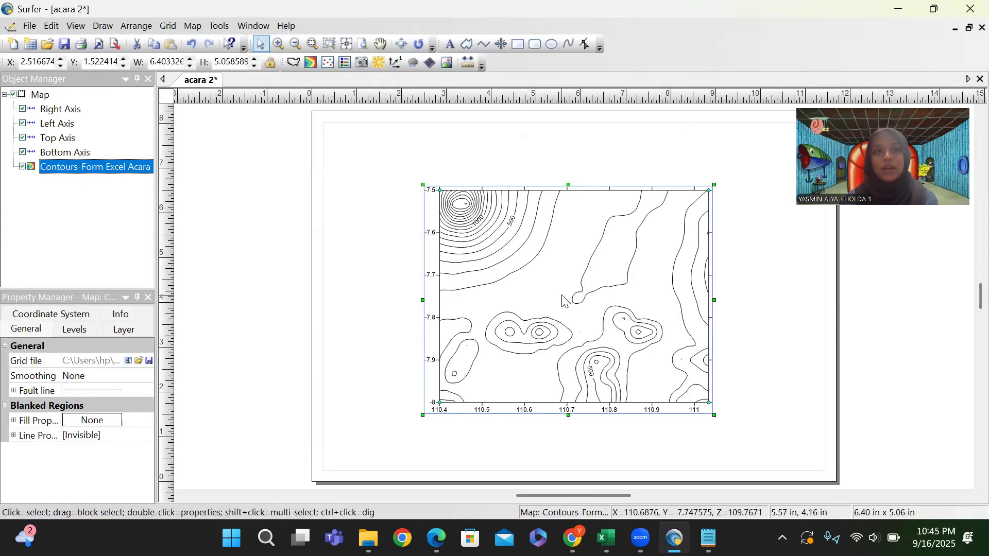
- Rename the Map object of the new contour map to "Peta Elevasi"
{"action": "left_click", "coordinate": [40, 95]}
{"action": "left_click", "coordinate": [40, 95]}
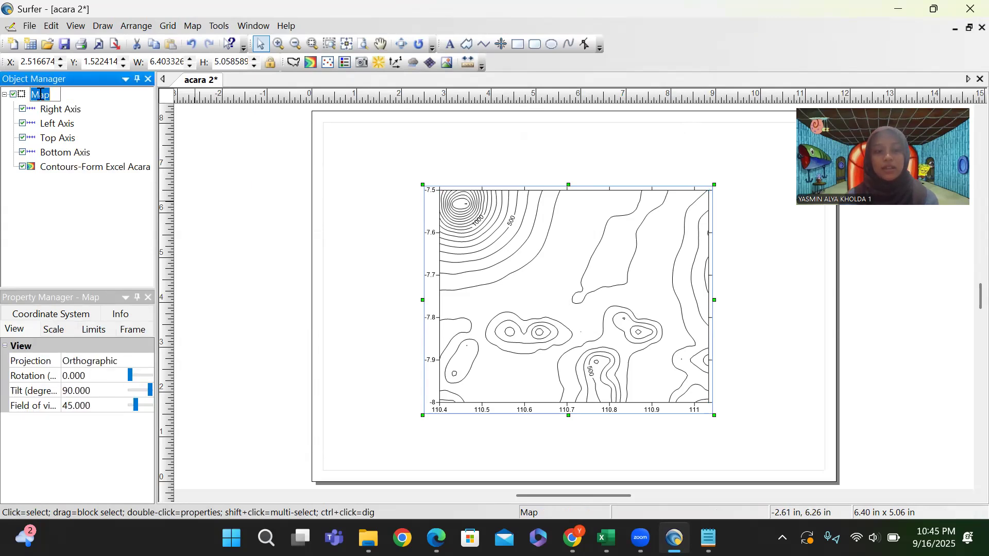
{"action": "type", "text": "M"}
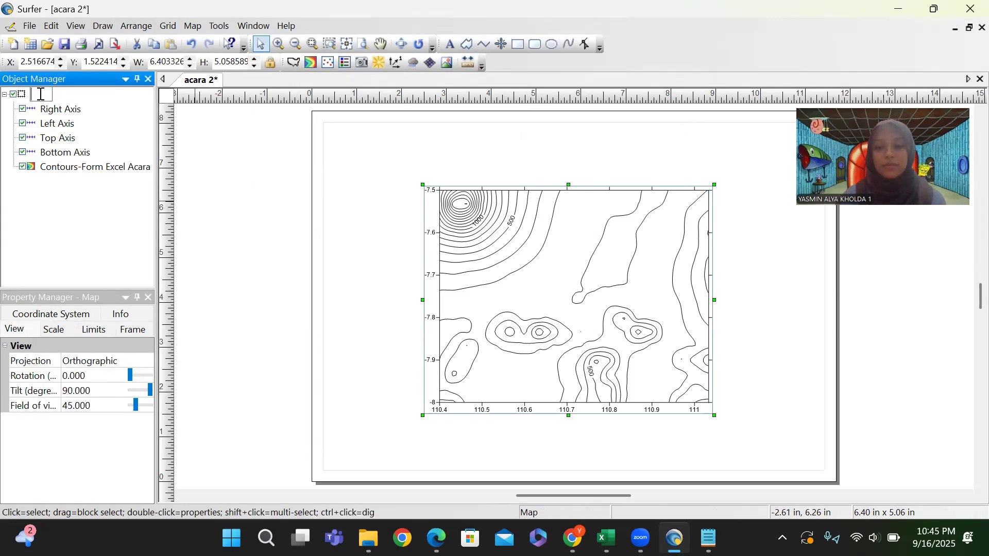
{"action": "type", "text": "eta El"}
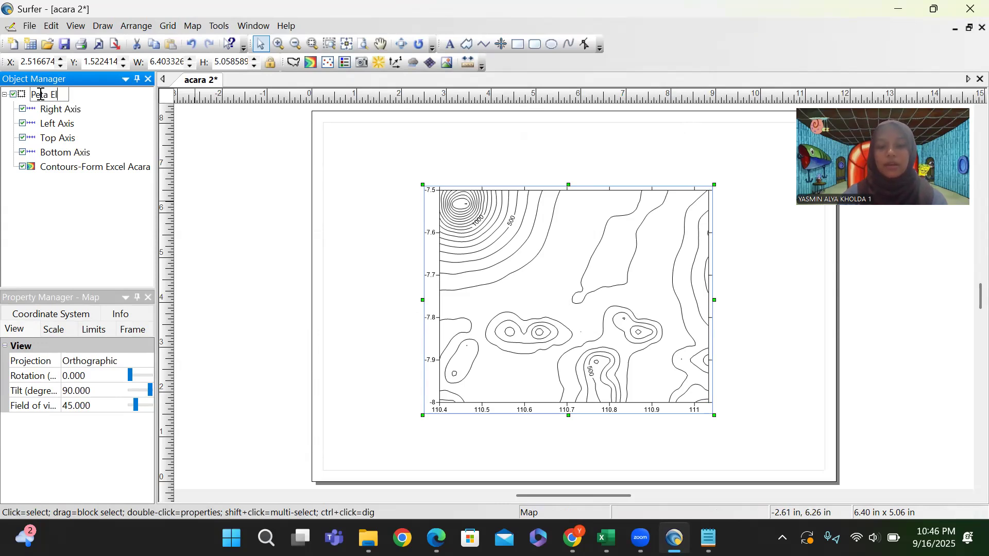
{"action": "type", "text": "evasi"}
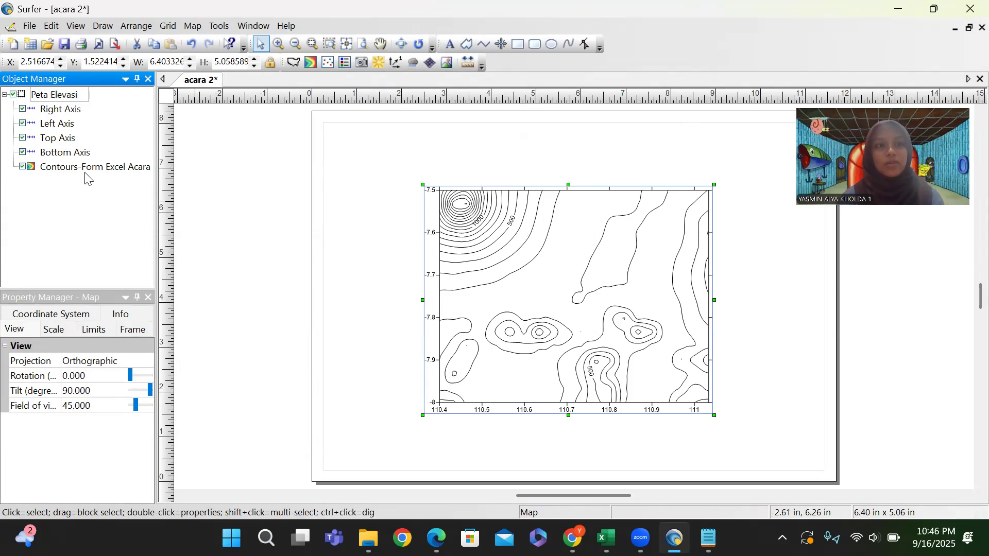
{"action": "key", "text": "Return"}
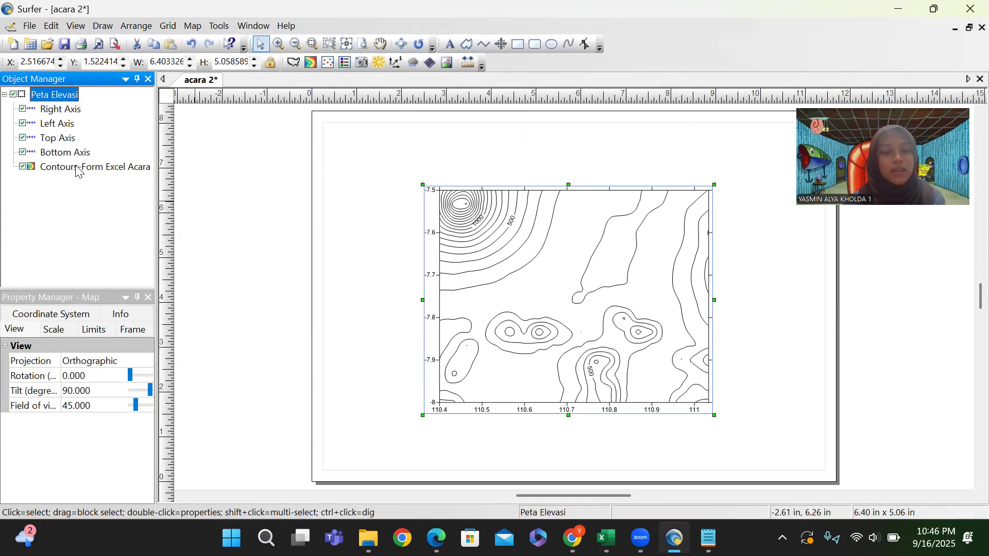
- Fill the Peta Elevasi contours with the Gravity color scheme and show the contour layer's color scale
{"action": "left_click", "coordinate": [83, 169]}
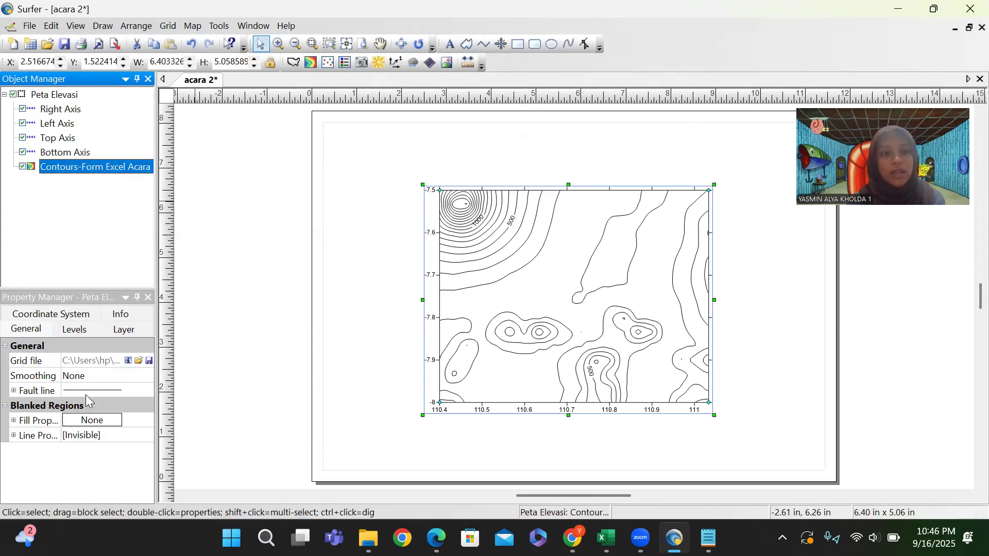
{"action": "left_click", "coordinate": [78, 329]}
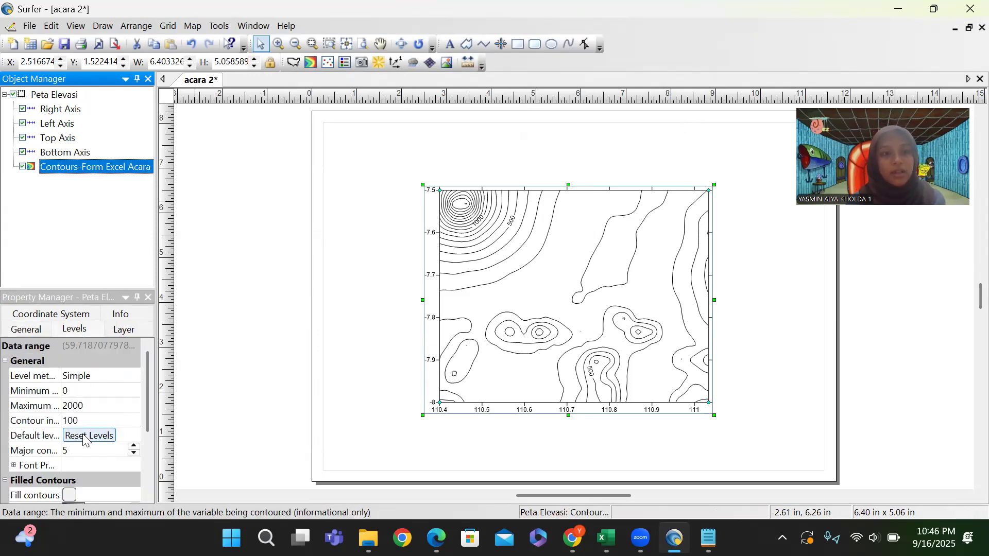
{"action": "scroll", "coordinate": [76, 458], "scroll_direction": "down", "scroll_amount": 3}
{"action": "left_click", "coordinate": [69, 407]}
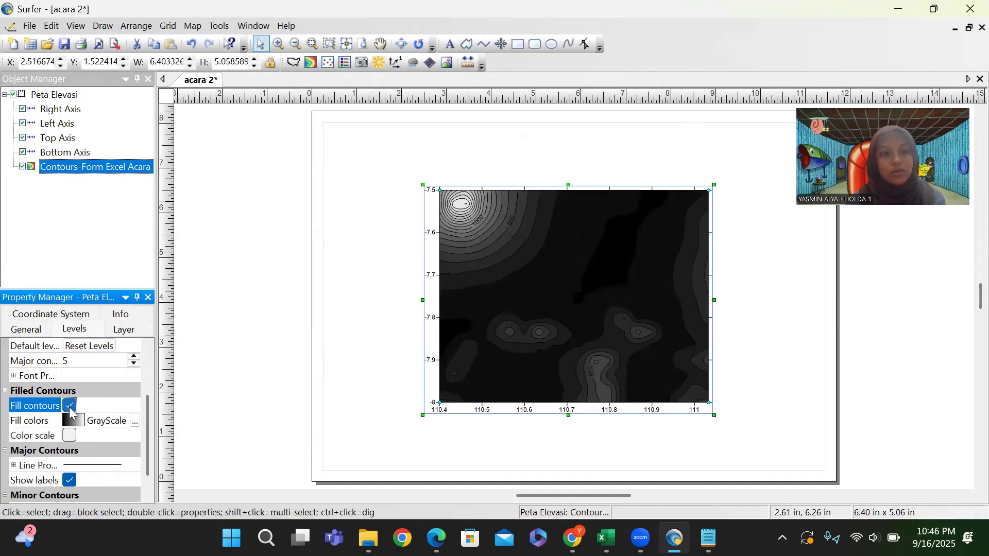
{"action": "left_click", "coordinate": [73, 420]}
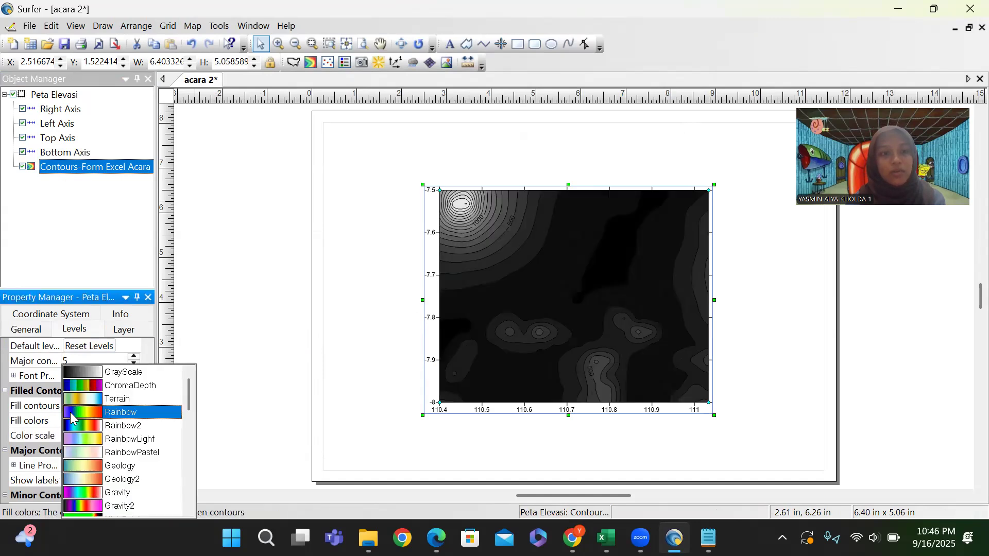
{"action": "left_click", "coordinate": [111, 493]}
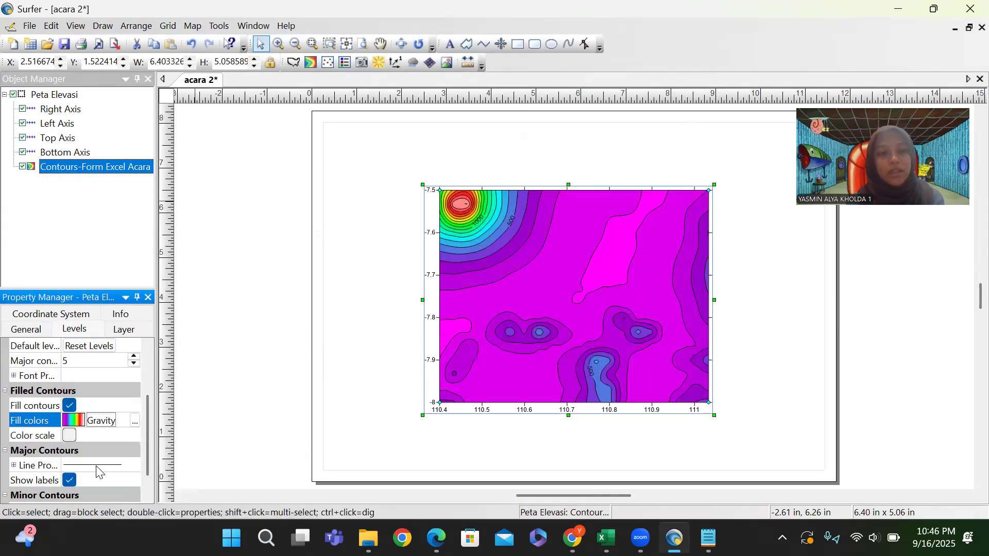
{"action": "left_click", "coordinate": [70, 436]}
{"action": "left_click", "coordinate": [605, 428]}
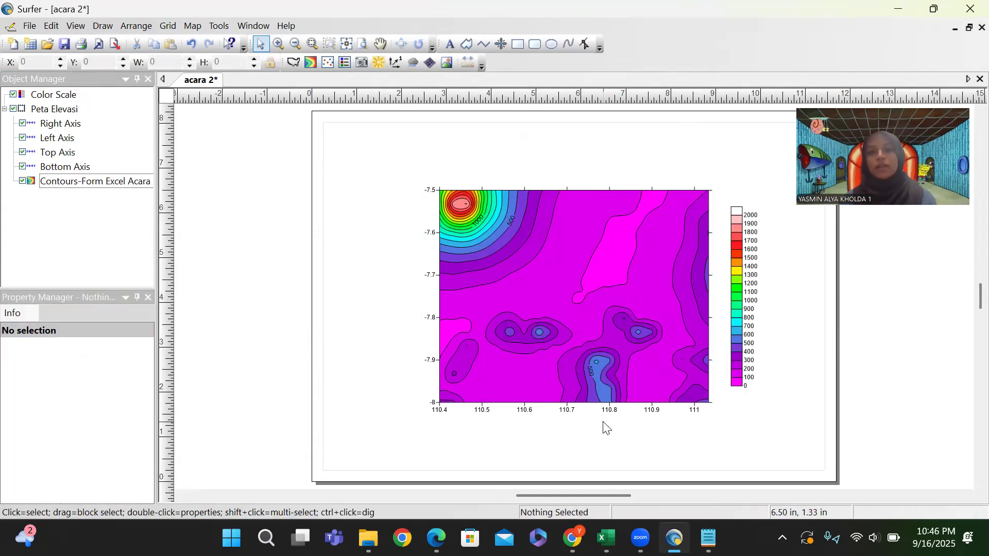
- Shrink the contour map to about 5.23 × 4.13 in and place it in the page's upper-left area
{"action": "left_click", "coordinate": [607, 380]}
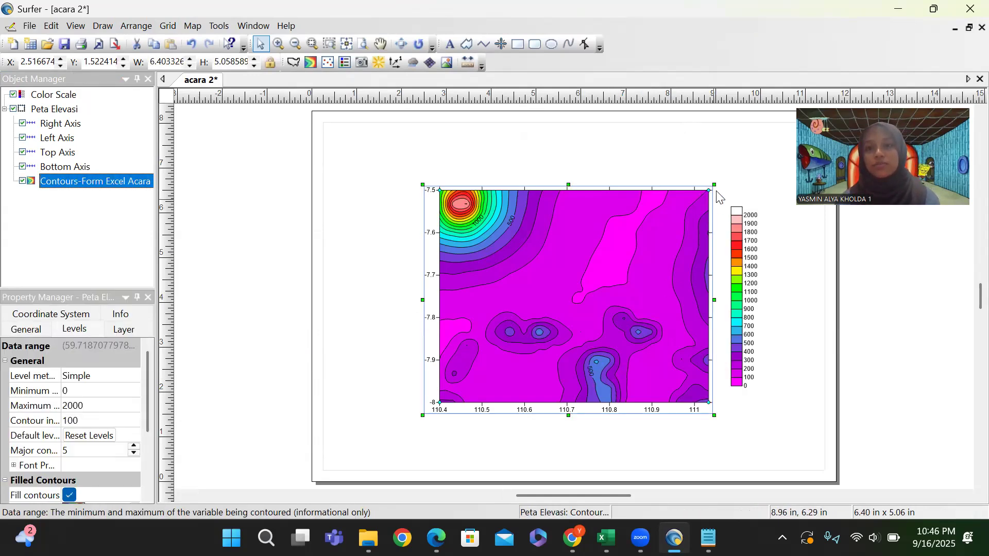
{"action": "left_click_drag", "start_coordinate": [660, 225], "coordinate": [656, 229]}
{"action": "left_click_drag", "start_coordinate": [569, 288], "coordinate": [477, 202]}
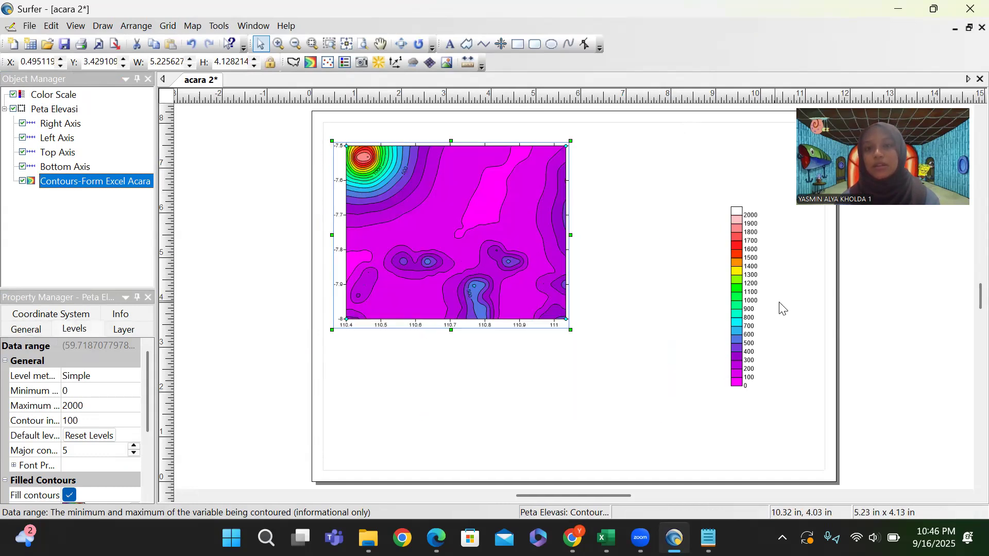
- Move the contour map's color scale so it stands just to the right of the map
{"action": "left_click", "coordinate": [764, 301]}
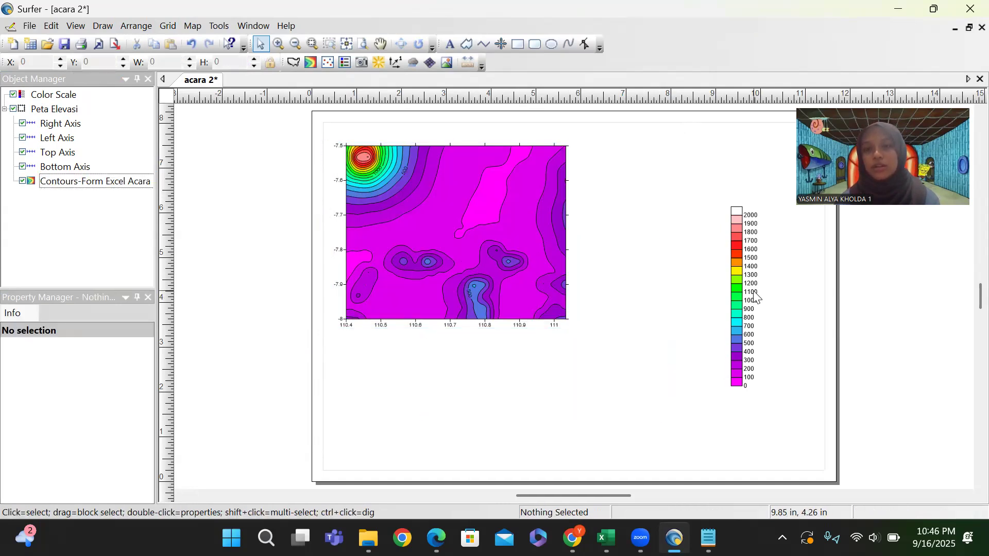
{"action": "left_click", "coordinate": [756, 299]}
{"action": "left_click_drag", "start_coordinate": [757, 300], "coordinate": [611, 233]}
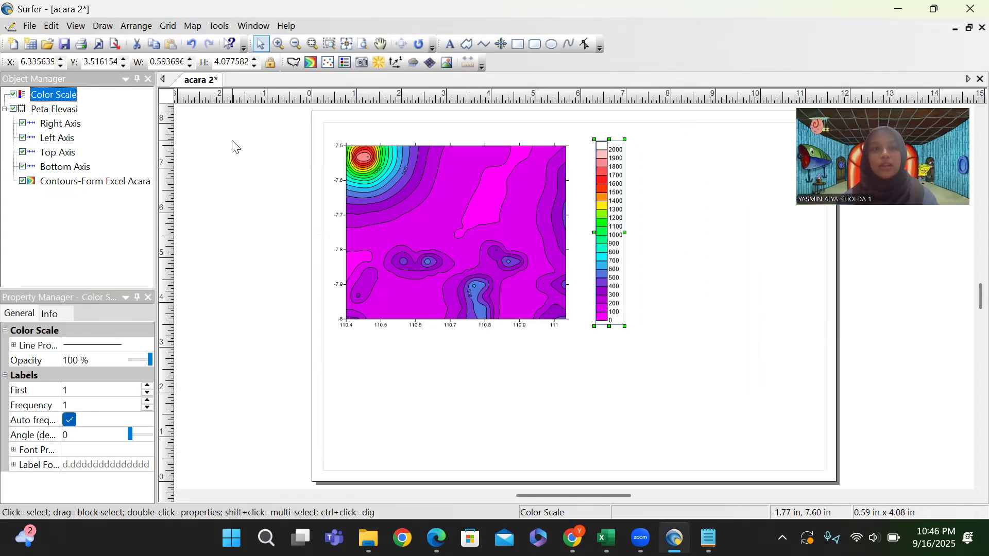
- Create a new 3D surface map from the Form Excel Acara II Metode Gravitasi grid and place it at the page's lower right
{"action": "left_click", "coordinate": [196, 27]}
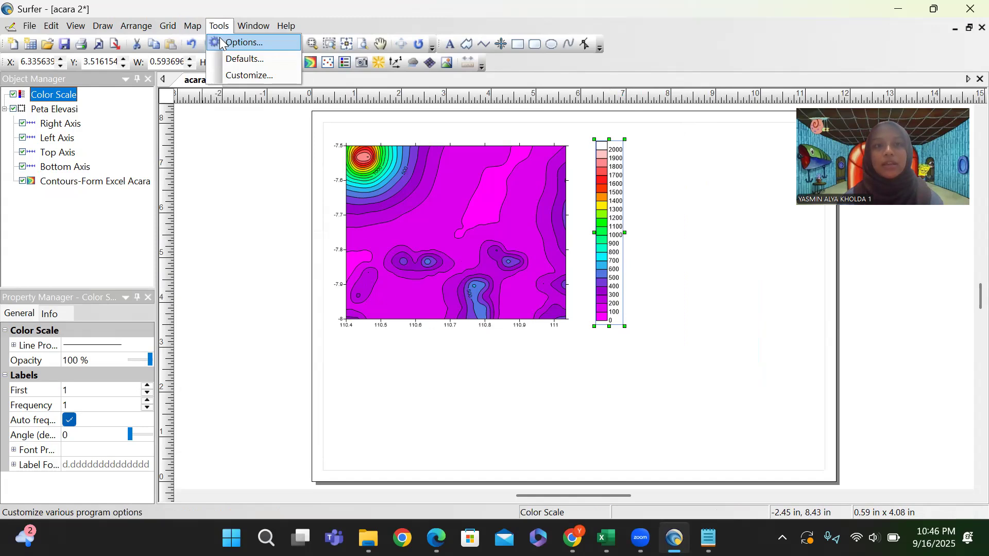
{"action": "mouse_move", "coordinate": [211, 42]}
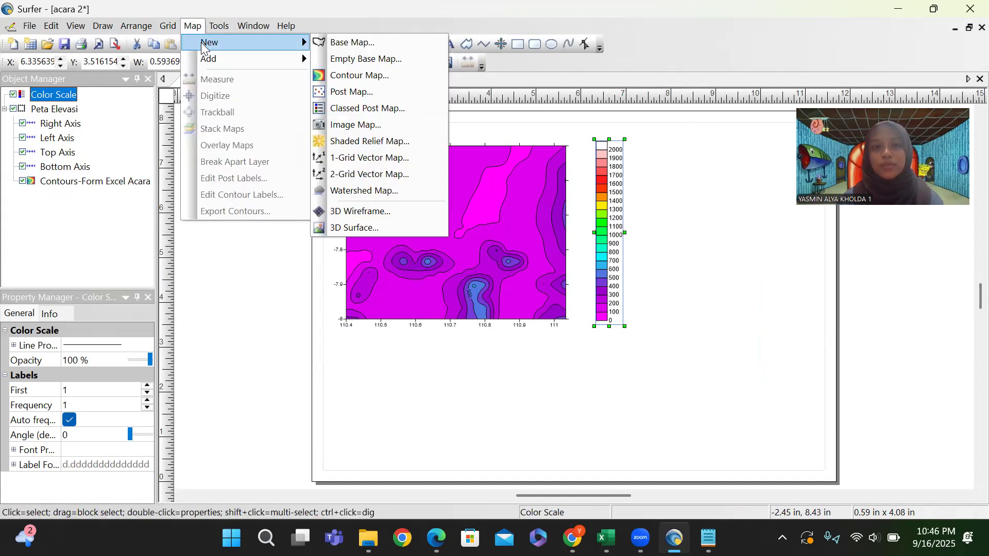
{"action": "left_click", "coordinate": [361, 223]}
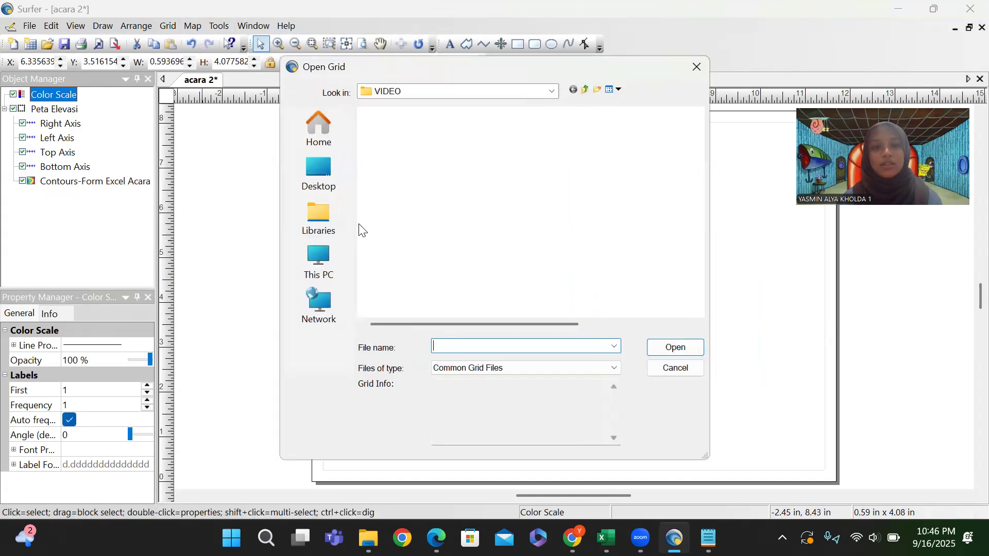
{"action": "left_click", "coordinate": [418, 132]}
{"action": "left_click", "coordinate": [686, 349]}
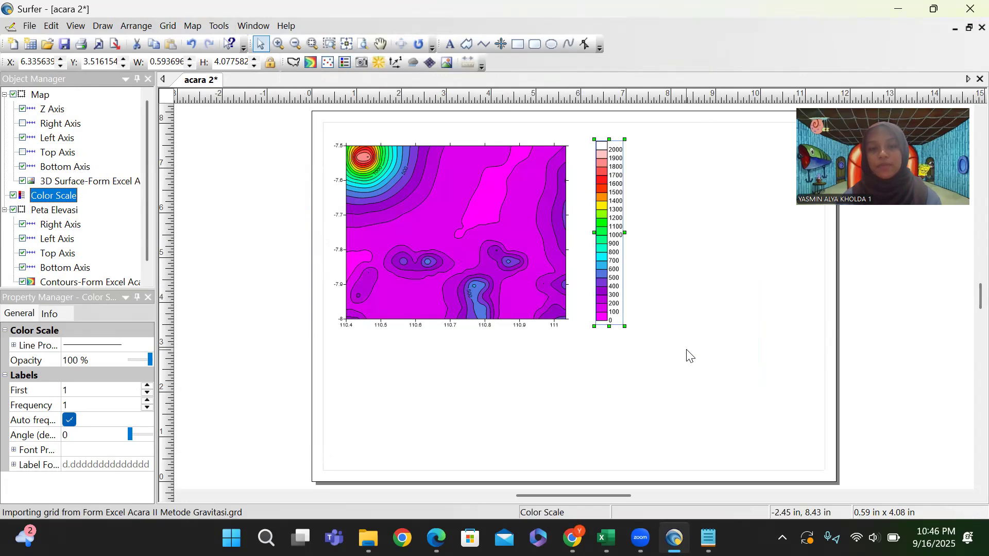
{"action": "left_click", "coordinate": [605, 381]}
{"action": "left_click_drag", "start_coordinate": [605, 381], "coordinate": [637, 383]}
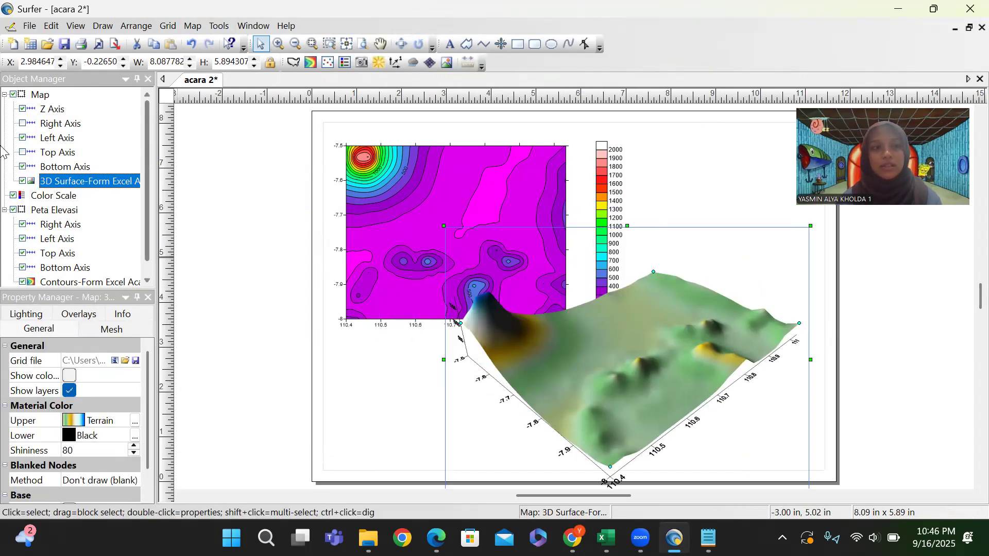
- Rename the Map object of the new 3D surface to "3D Elevasi"
{"action": "left_click", "coordinate": [41, 95]}
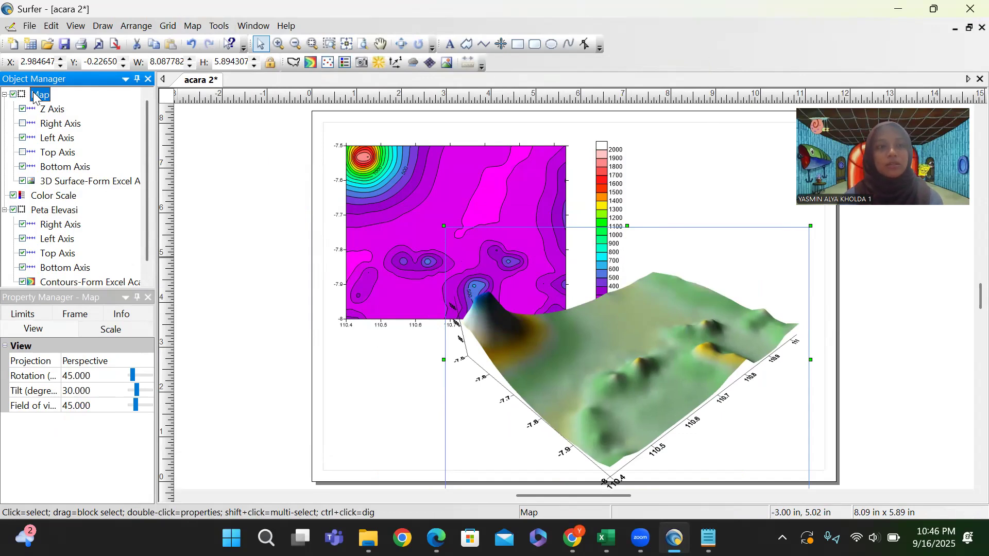
{"action": "type", "text": "3D Elev"}
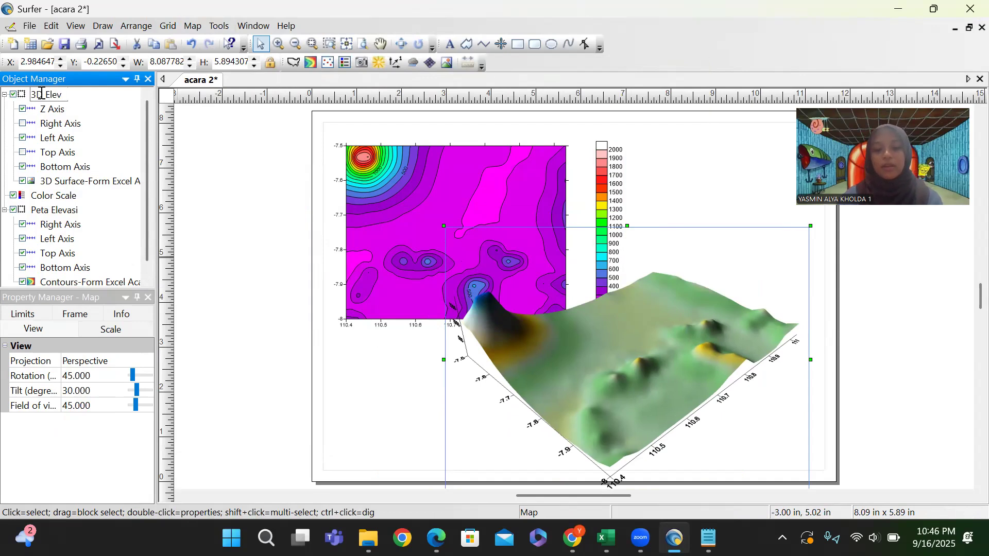
{"action": "left_click", "coordinate": [478, 329]}
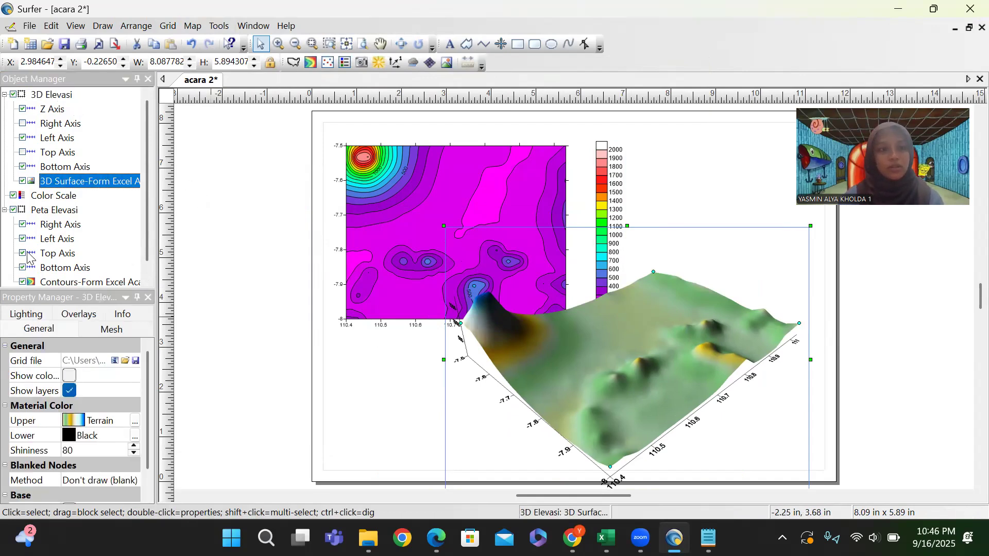
- Format the 3D surface with a color scale, the Gravity upper material color and a visible base
{"action": "left_click", "coordinate": [70, 376]}
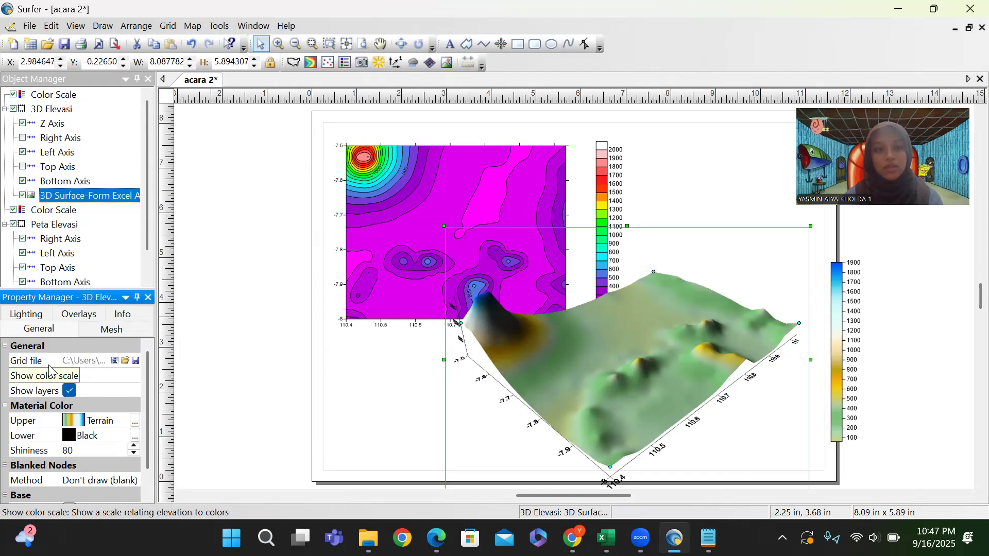
{"action": "scroll", "coordinate": [71, 382], "scroll_direction": "down", "scroll_amount": 1}
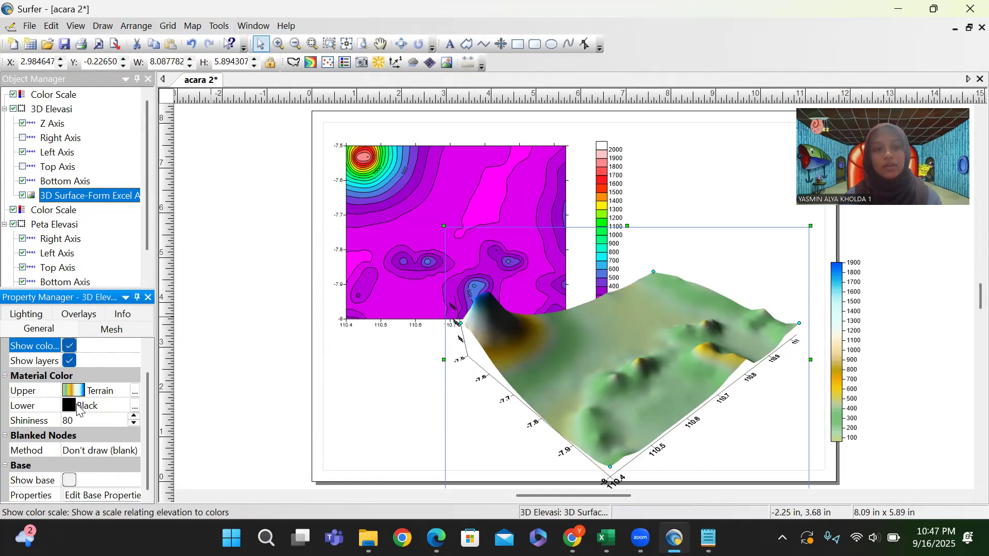
{"action": "left_click", "coordinate": [74, 406]}
{"action": "left_click", "coordinate": [46, 383]}
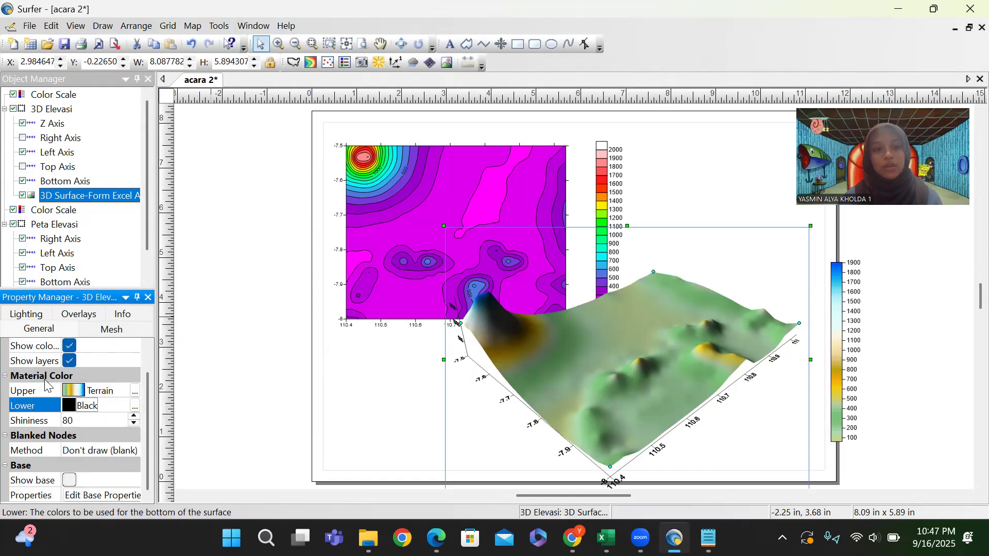
{"action": "left_click", "coordinate": [78, 396]}
{"action": "left_click", "coordinate": [119, 493]}
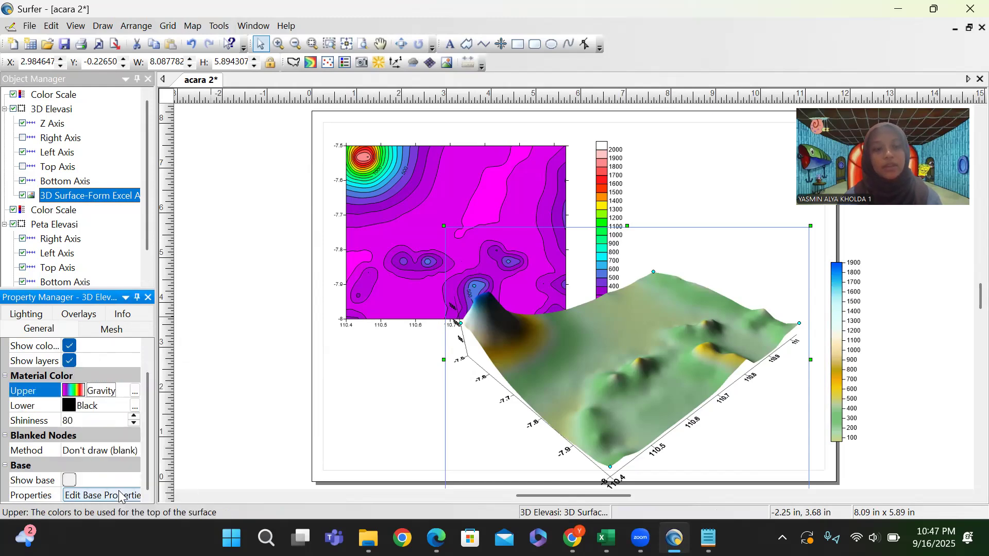
{"action": "left_click", "coordinate": [70, 480]}
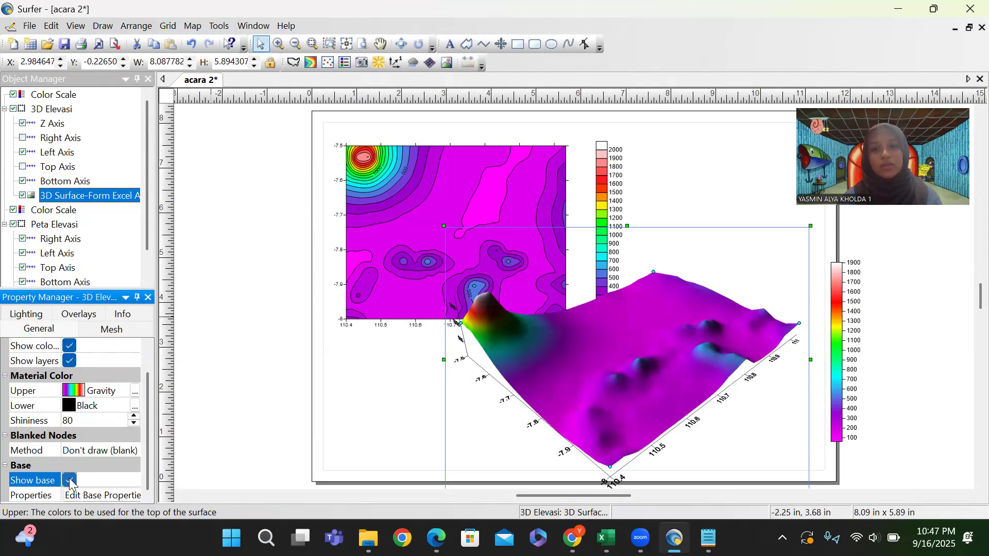
{"action": "left_click", "coordinate": [541, 387]}
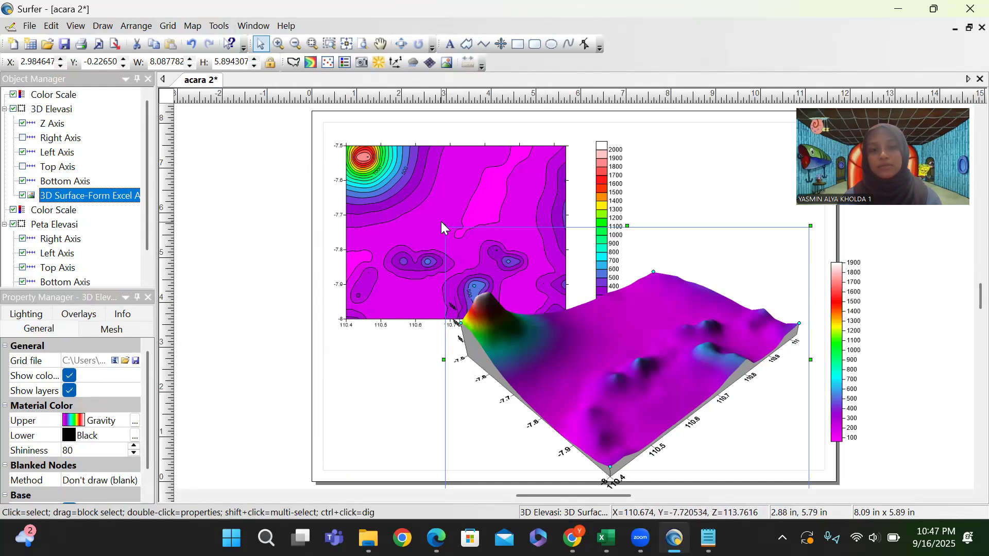
- Shrink the 3D surface map to about 5.43 × 3.96 in and move its color scale next to it
{"action": "left_click_drag", "start_coordinate": [445, 226], "coordinate": [566, 297]}
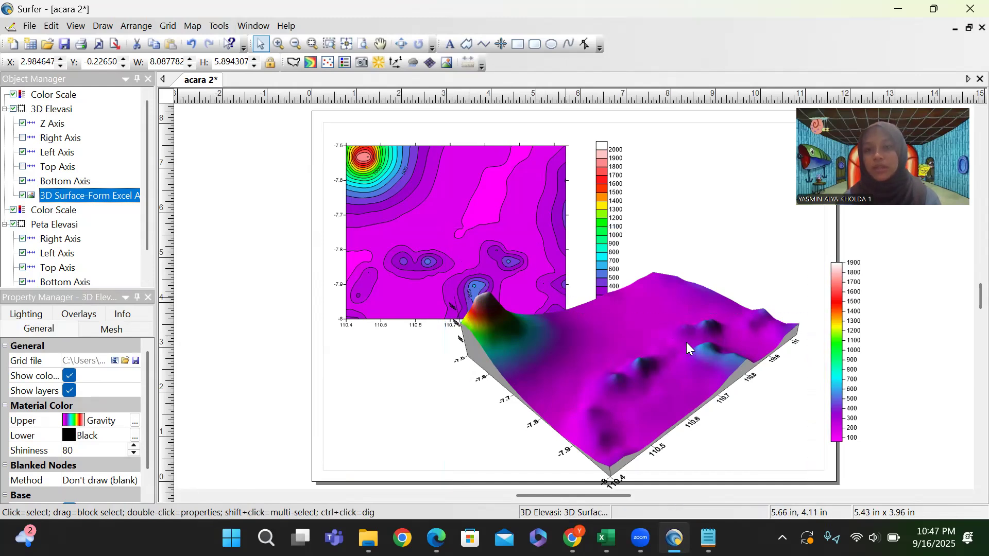
{"action": "left_click_drag", "start_coordinate": [786, 359], "coordinate": [763, 261]}
{"action": "left_click", "coordinate": [845, 315]}
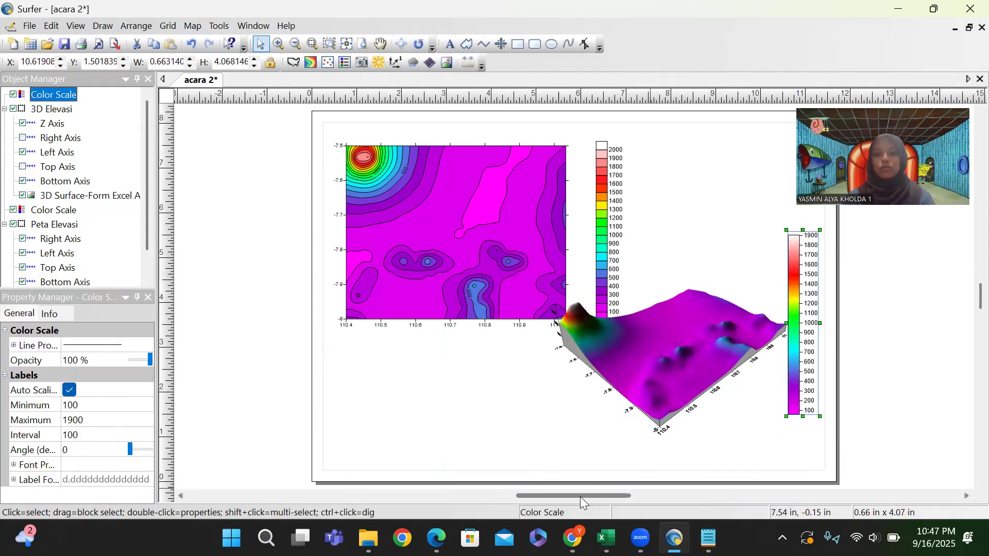
- Switch to File Explorer and open the PETA ELEVASI image in the Laporan folder to examine the finished map layout
{"action": "mouse_move", "coordinate": [369, 538]}
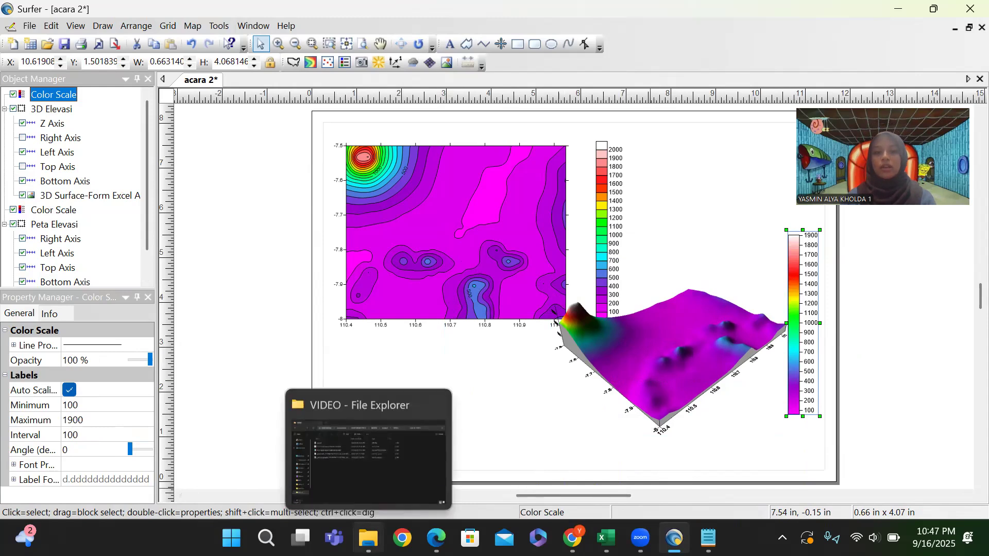
{"action": "left_click", "coordinate": [354, 443]}
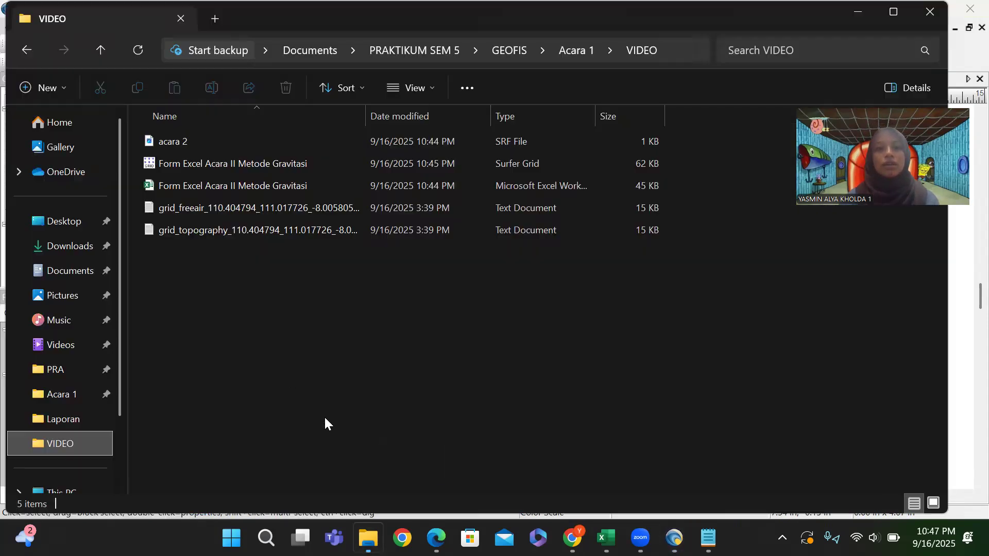
{"action": "left_click", "coordinate": [74, 417]}
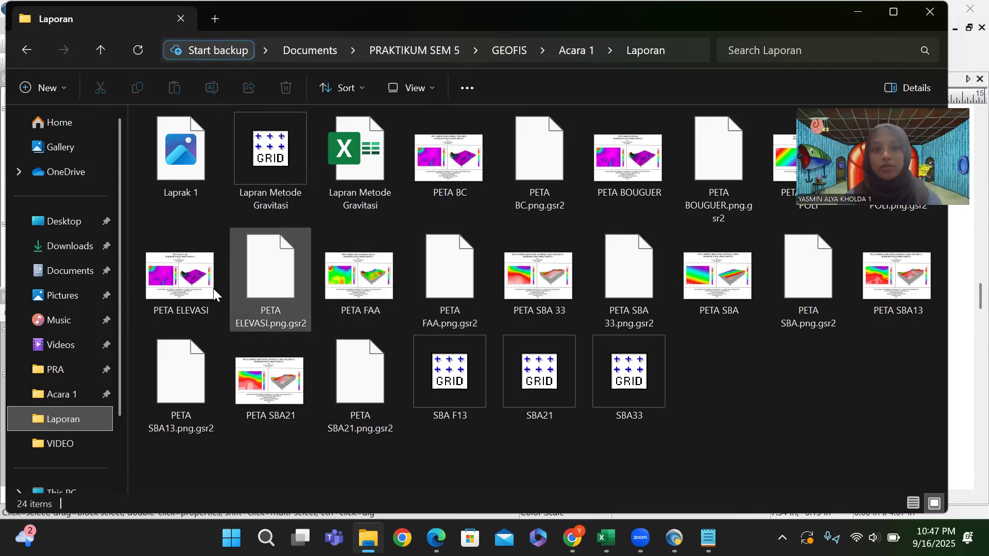
{"action": "left_click", "coordinate": [190, 286]}
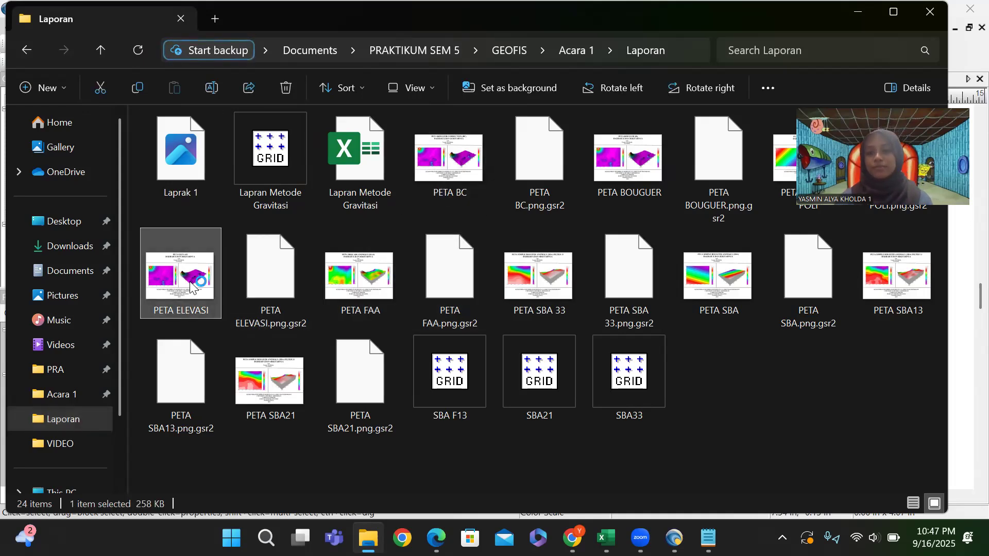
{"action": "double_click", "coordinate": [206, 288]}
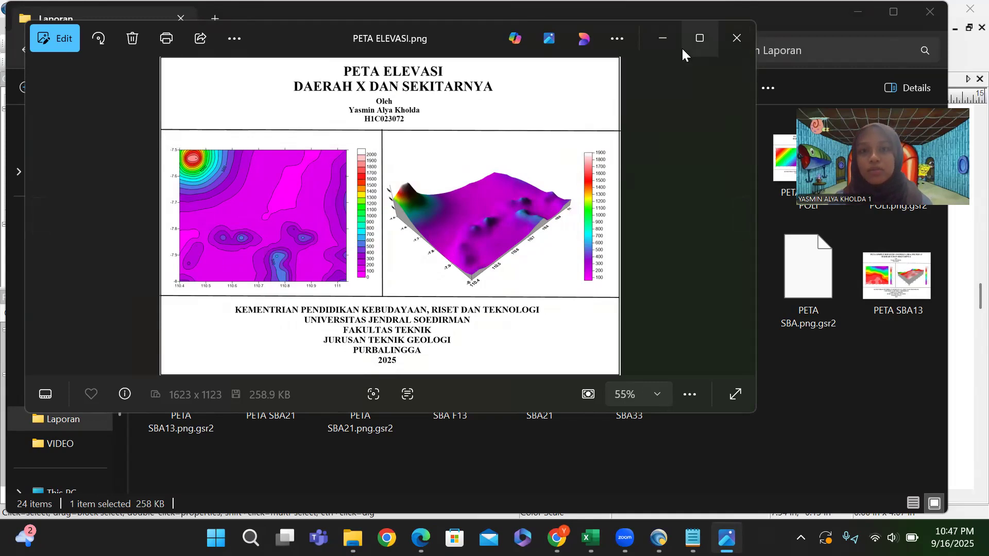
{"action": "left_click", "coordinate": [663, 39]}
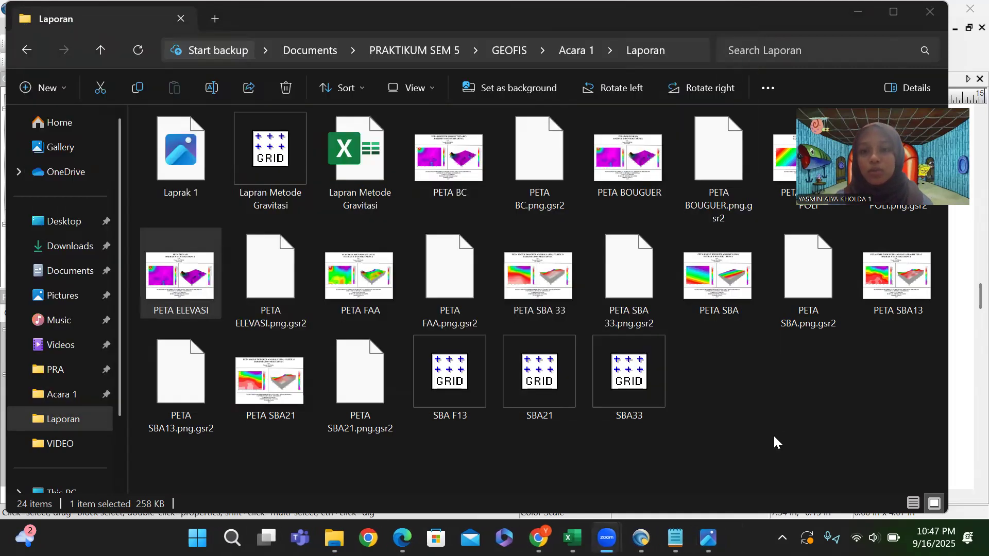
- Switch back to Surfer and hide the 3D Elevasi map
{"action": "mouse_move", "coordinate": [640, 538]}
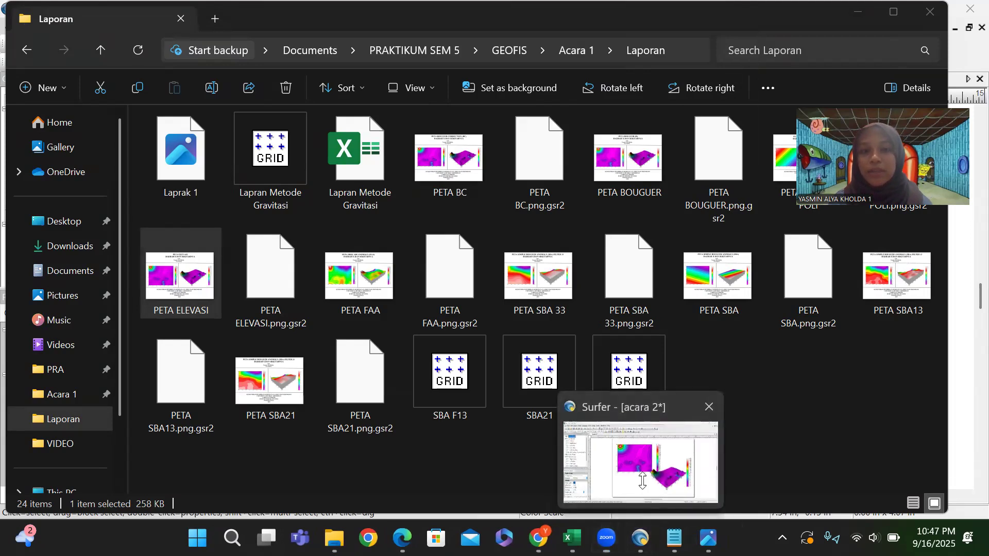
{"action": "left_click", "coordinate": [644, 463]}
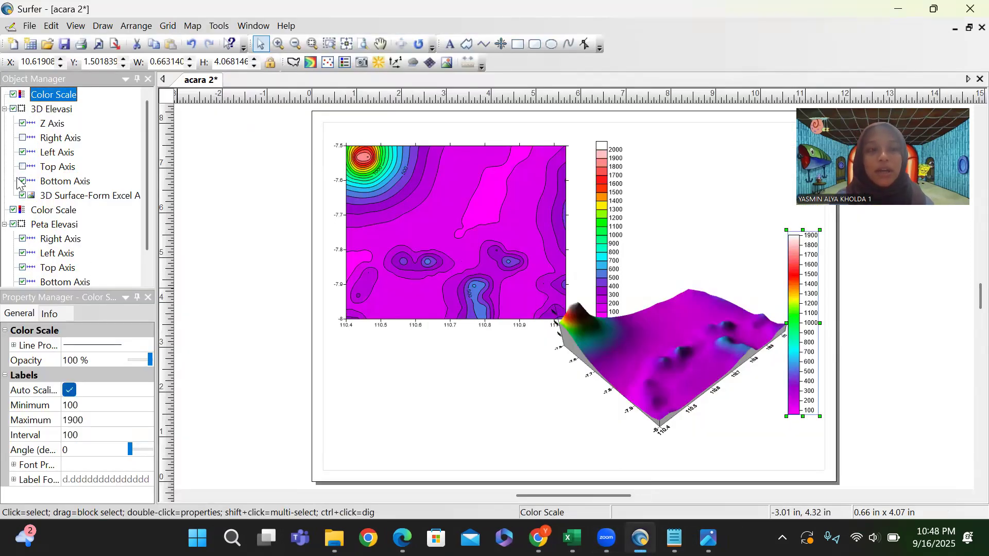
{"action": "left_click", "coordinate": [13, 110]}
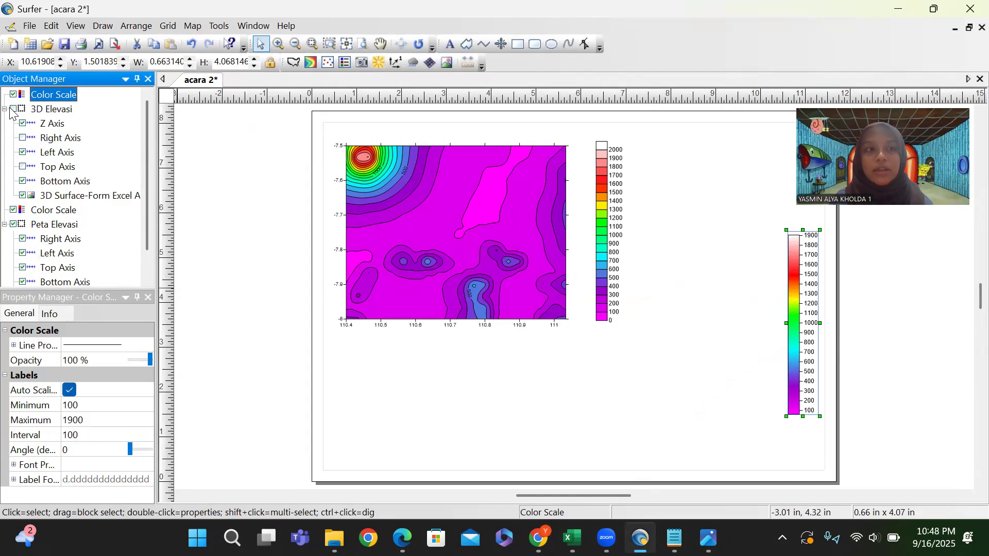
- Hide both color scales and the Peta Elevasi contour map, and collapse the 3D Elevasi and Peta Elevasi groups
{"action": "left_click", "coordinate": [13, 94]}
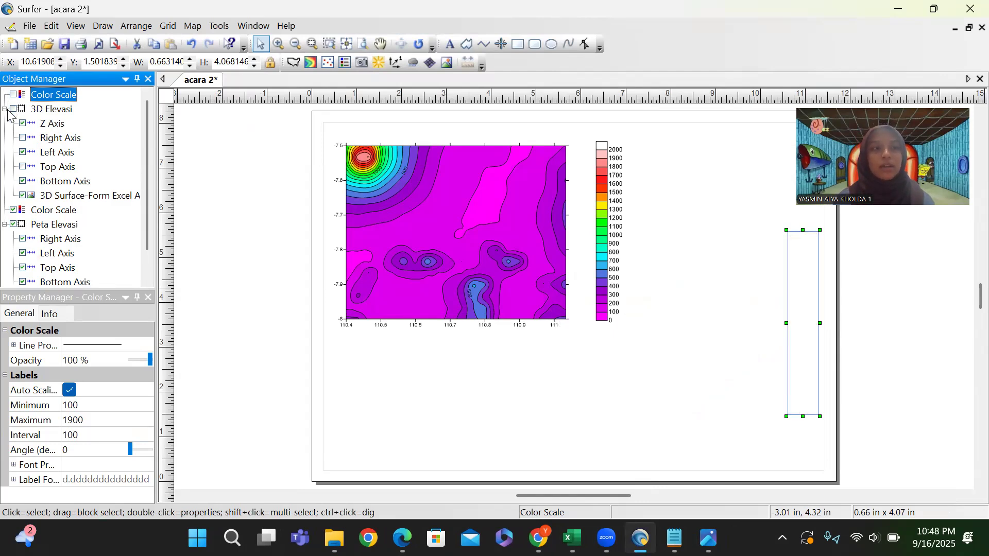
{"action": "left_click", "coordinate": [7, 110]}
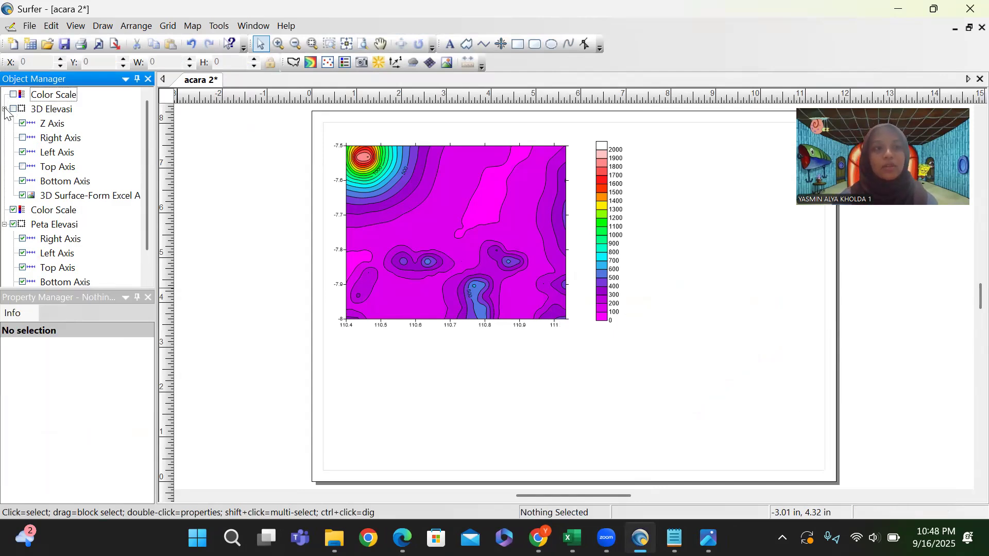
{"action": "left_click", "coordinate": [4, 109]}
{"action": "left_click", "coordinate": [12, 125]}
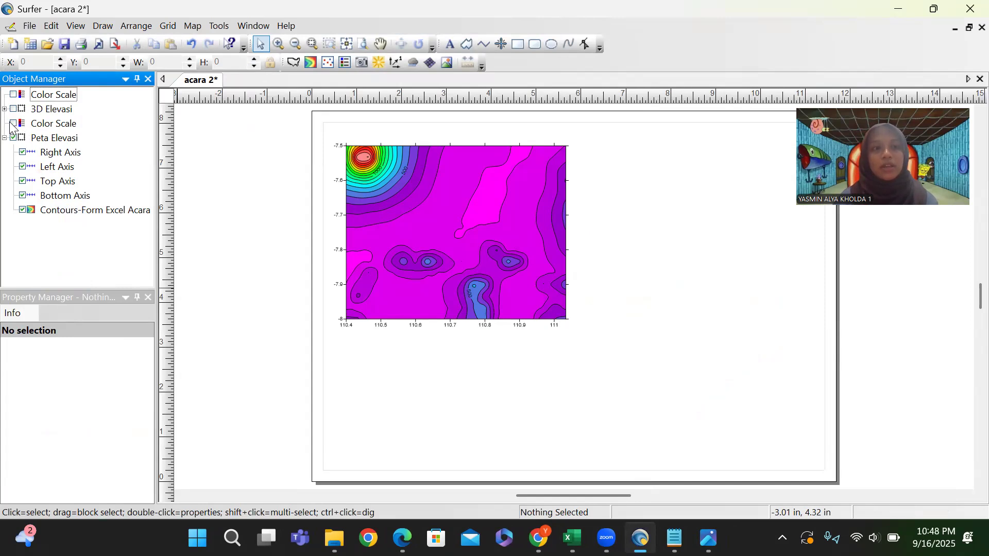
{"action": "left_click", "coordinate": [14, 138]}
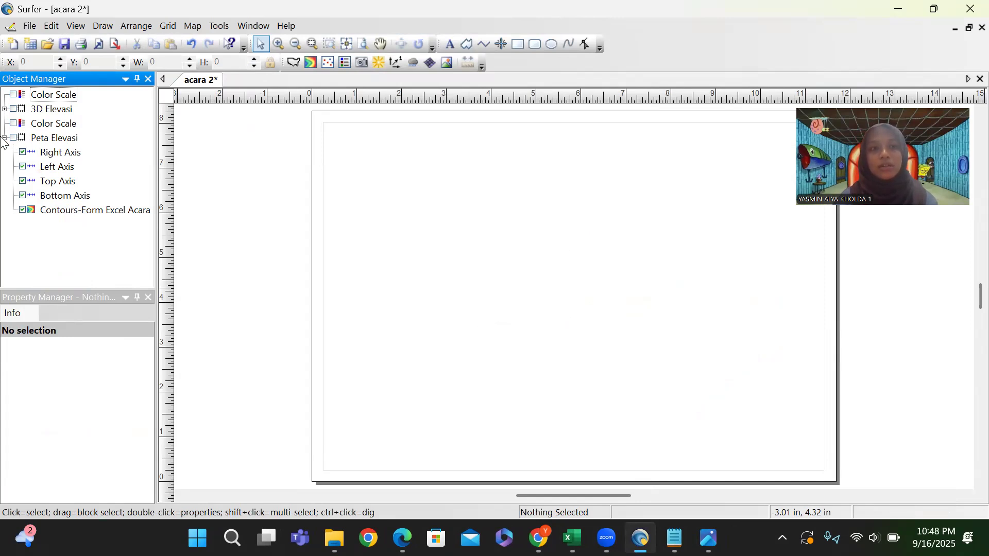
{"action": "left_click", "coordinate": [4, 138]}
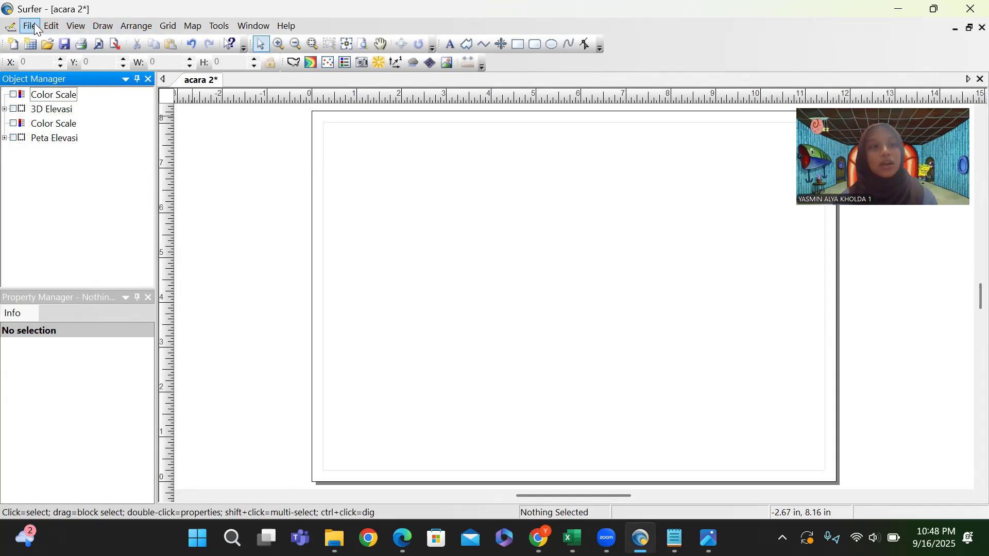
- Load the Form Excel Acara II Metode Gravitasi workbook from the VIDEO folder as the data for a new grid
{"action": "left_click", "coordinate": [168, 26]}
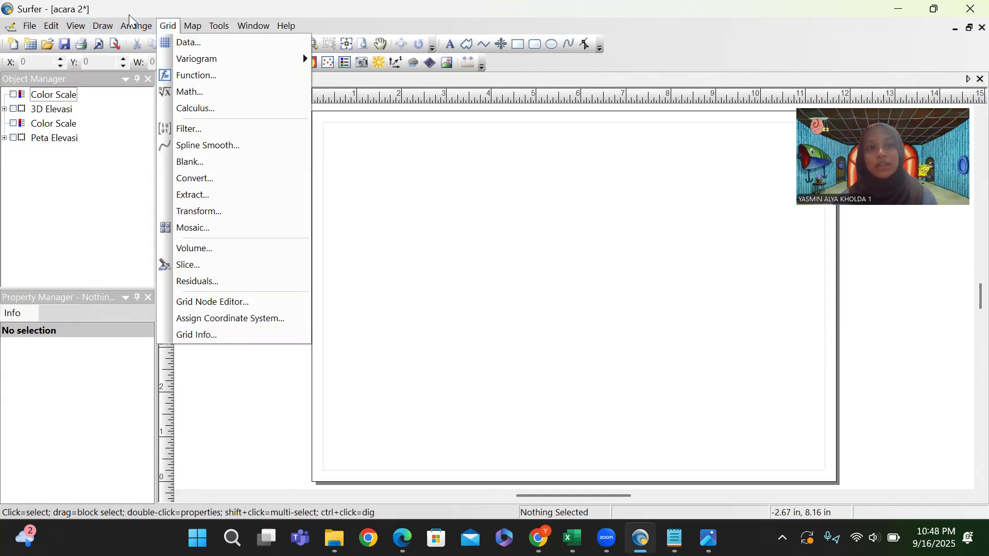
{"action": "left_click", "coordinate": [172, 31]}
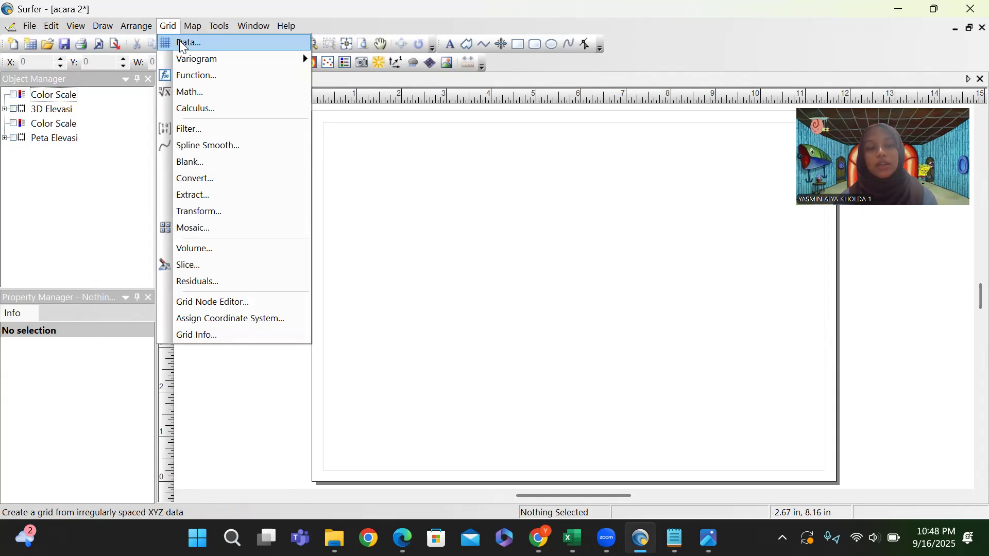
{"action": "left_click", "coordinate": [179, 40]}
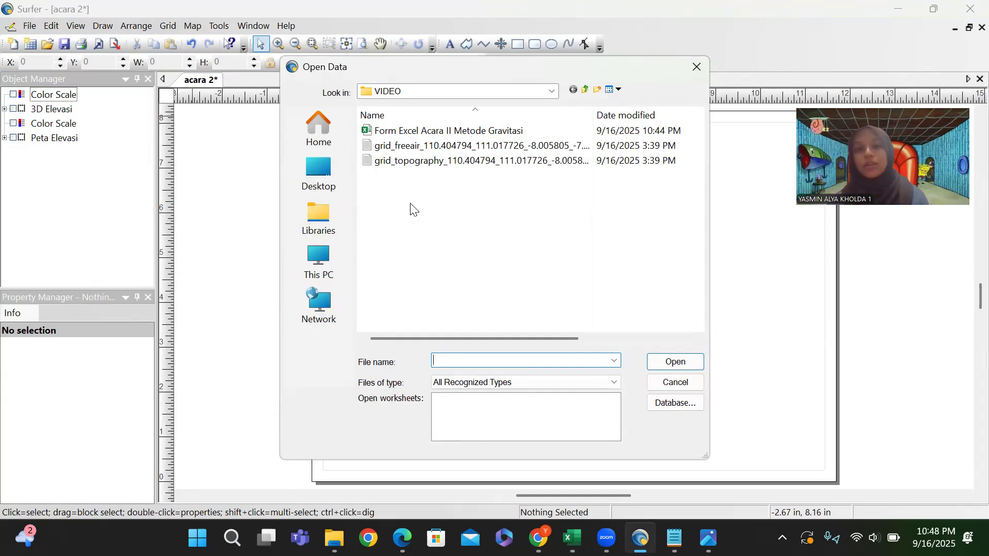
{"action": "left_click", "coordinate": [433, 134]}
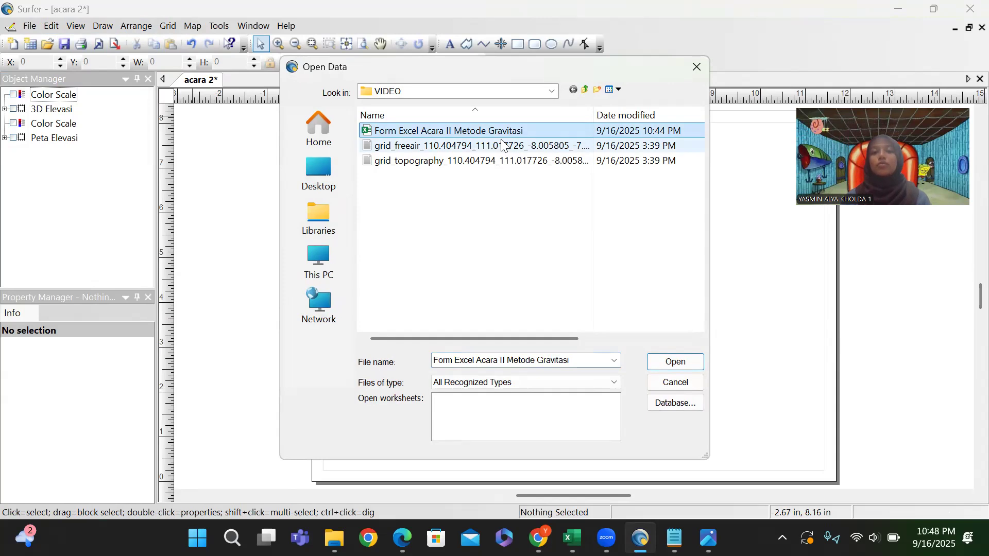
{"action": "left_click", "coordinate": [675, 362]}
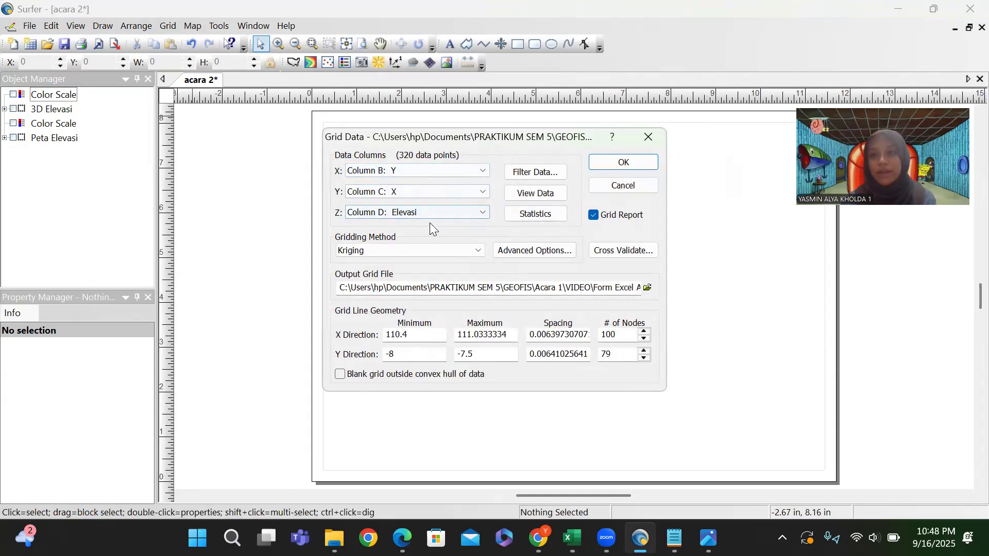
- Try the Polynomial Regression gridding method with column E: Faa and column F: b as the Z data
{"action": "left_click", "coordinate": [450, 251]}
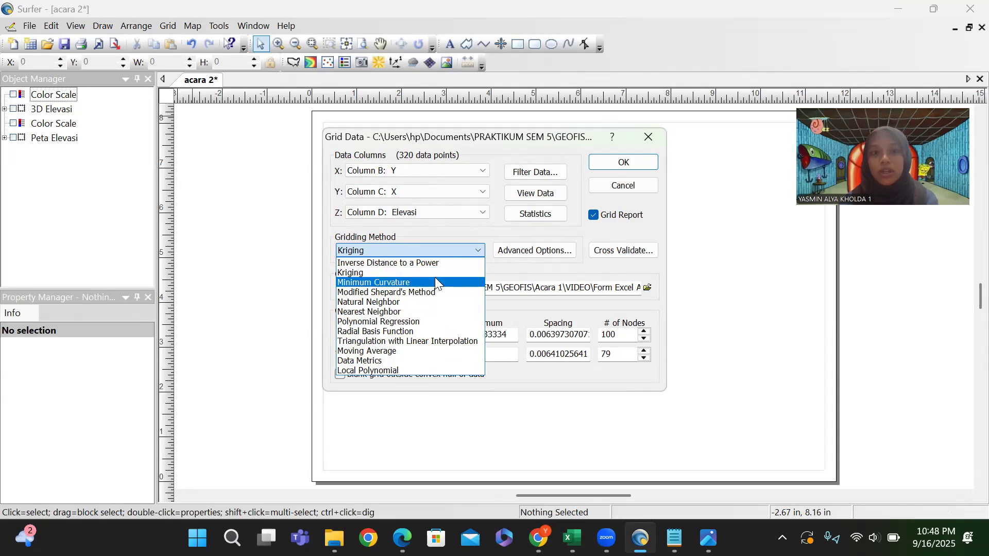
{"action": "left_click", "coordinate": [405, 323]}
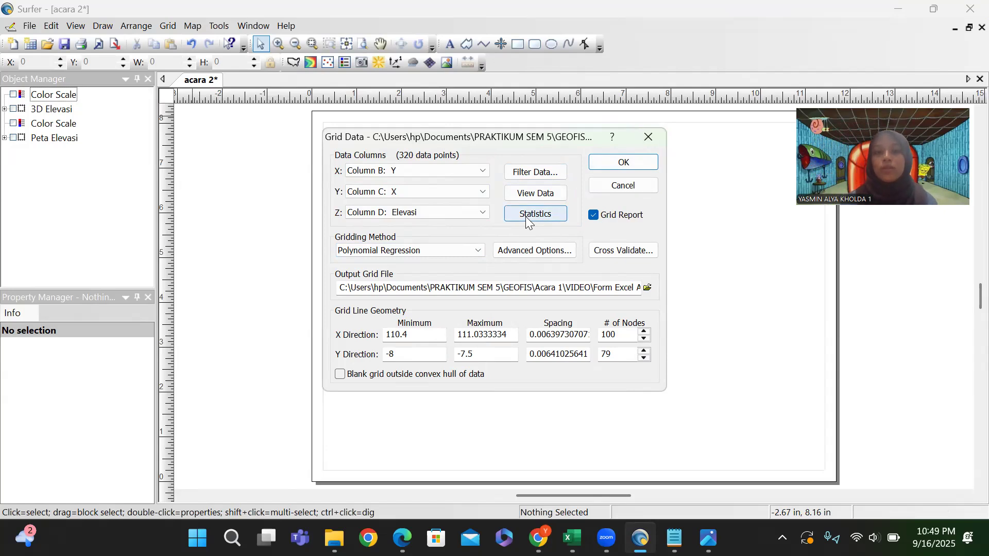
{"action": "left_click", "coordinate": [473, 215]}
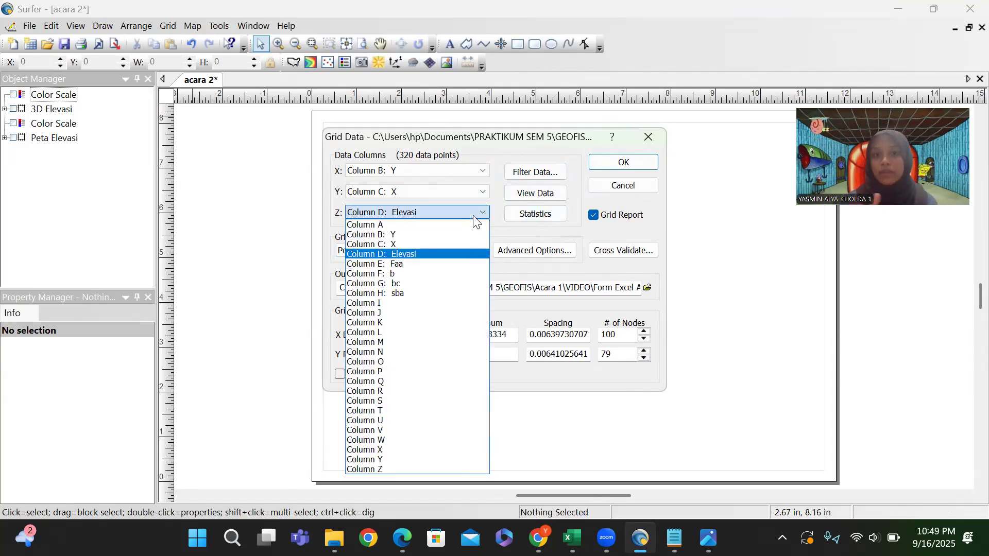
{"action": "left_click", "coordinate": [421, 265]}
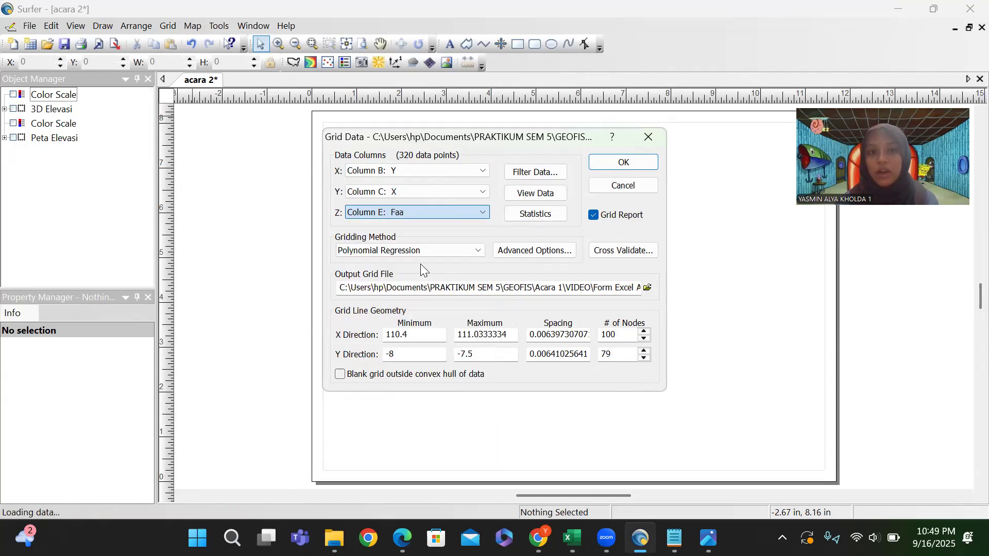
{"action": "left_click", "coordinate": [448, 211]}
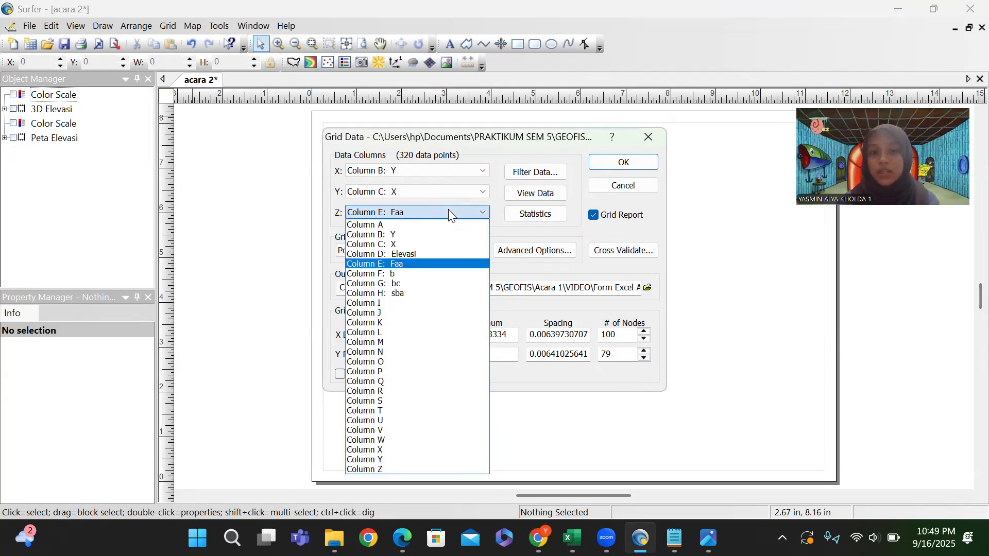
{"action": "left_click", "coordinate": [428, 274]}
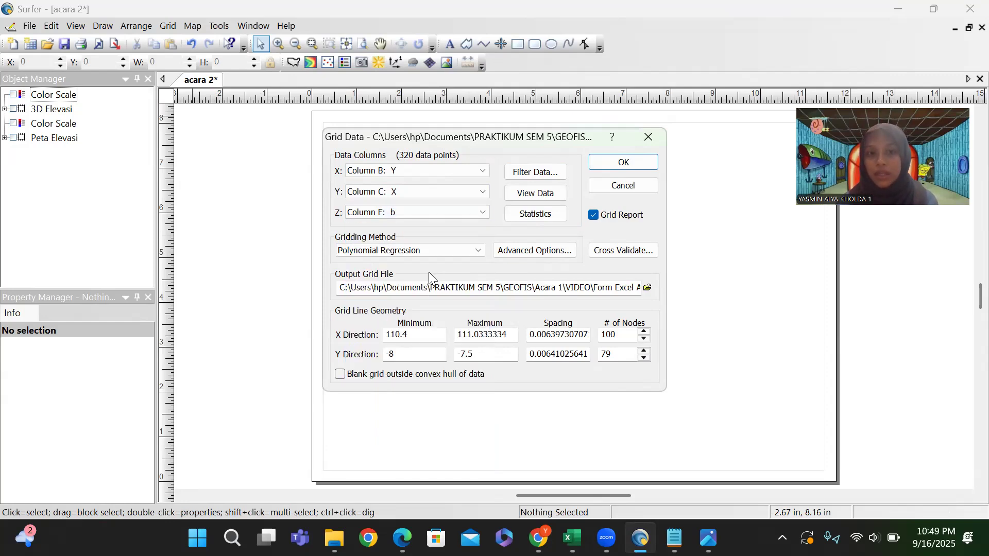
{"action": "left_click", "coordinate": [435, 216]}
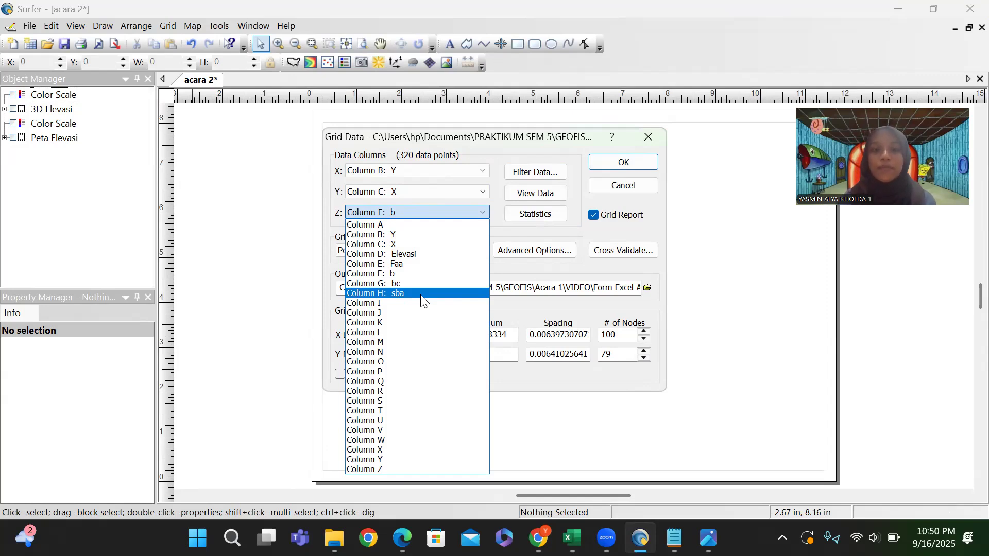
{"action": "left_click", "coordinate": [447, 205]}
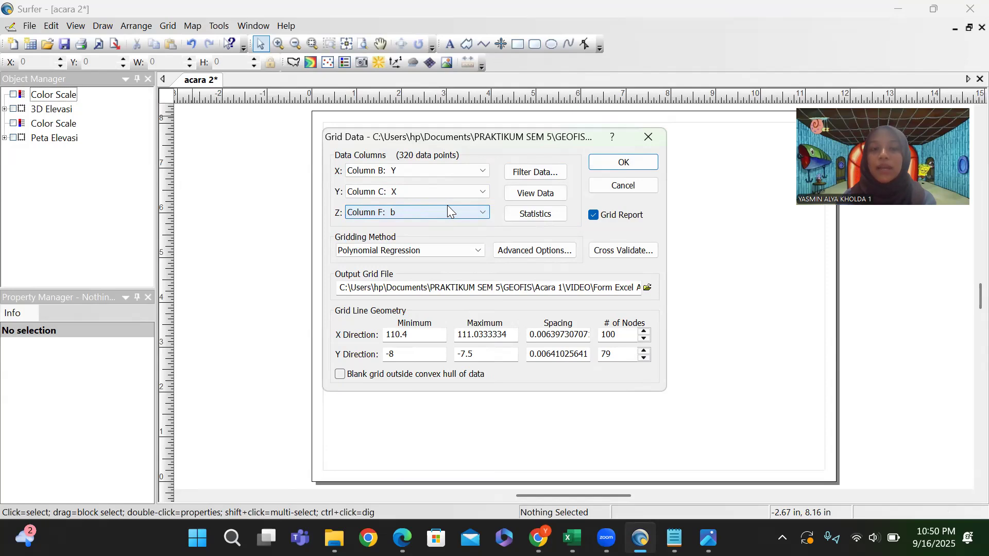
{"action": "left_click", "coordinate": [447, 205]}
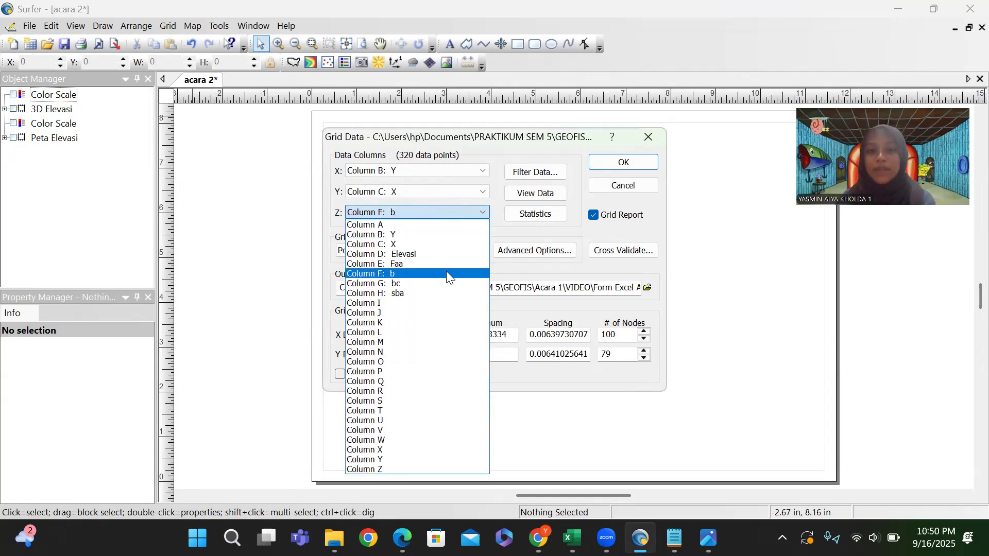
{"action": "left_click", "coordinate": [434, 168]}
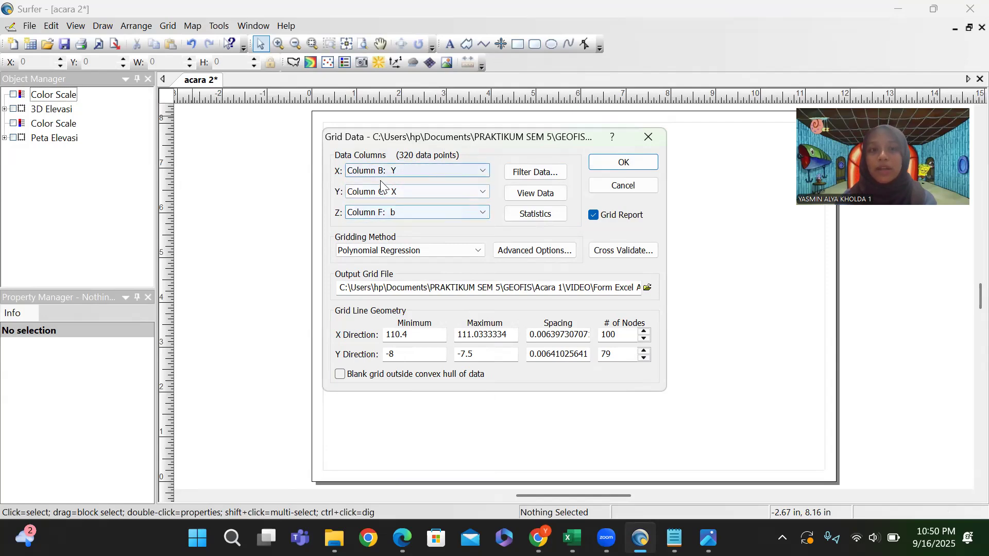
- Grid column H: sba as Z with the Kriging method, overwriting the existing grid file, and close the gridding report
{"action": "left_click", "coordinate": [414, 212]}
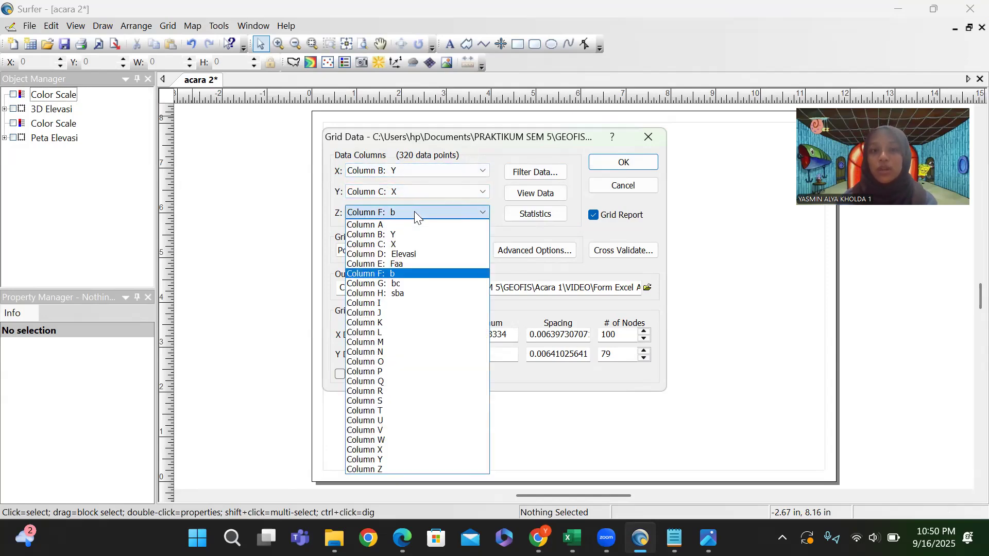
{"action": "left_click", "coordinate": [410, 293]}
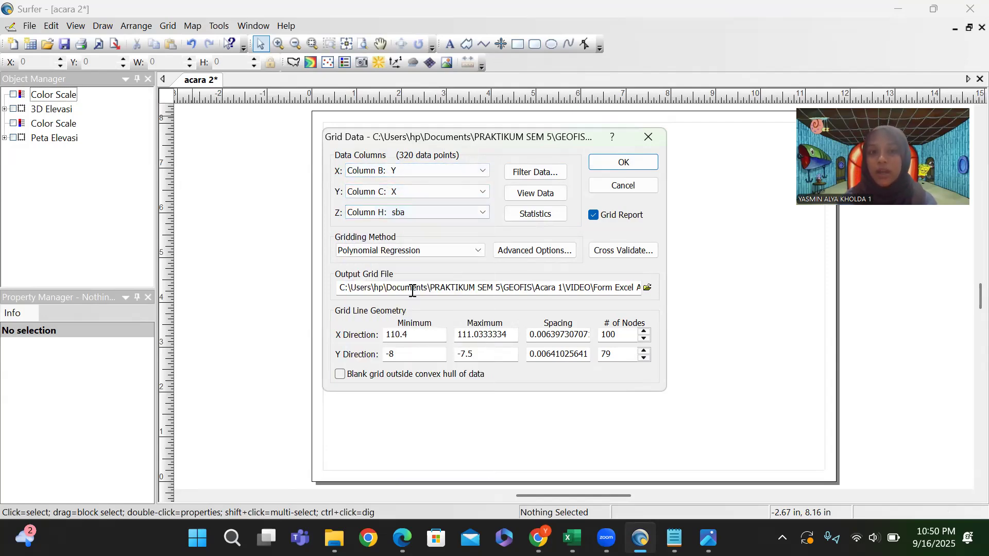
{"action": "left_click", "coordinate": [443, 247]}
{"action": "left_click", "coordinate": [433, 274]}
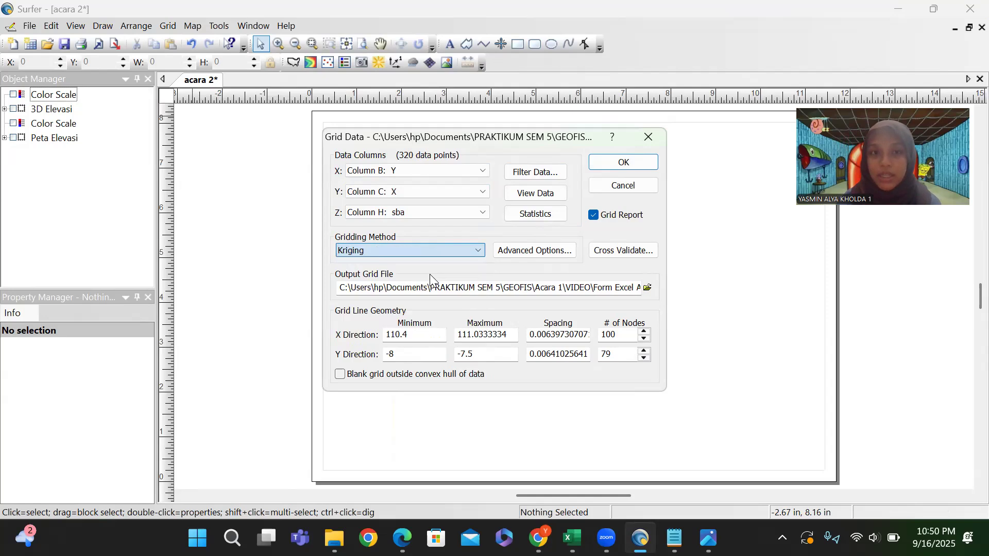
{"action": "left_click", "coordinate": [644, 163]}
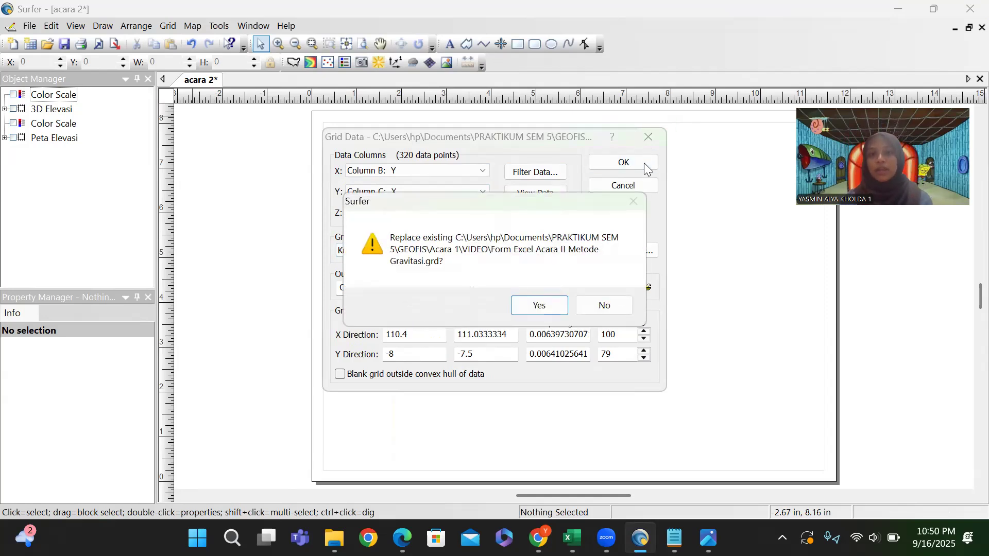
{"action": "left_click", "coordinate": [548, 305]}
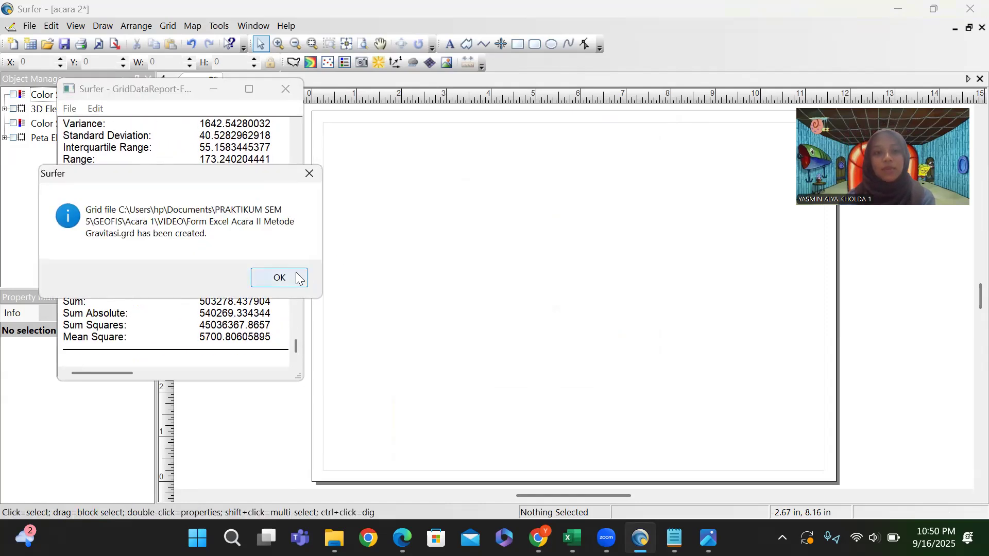
{"action": "left_click", "coordinate": [297, 277]}
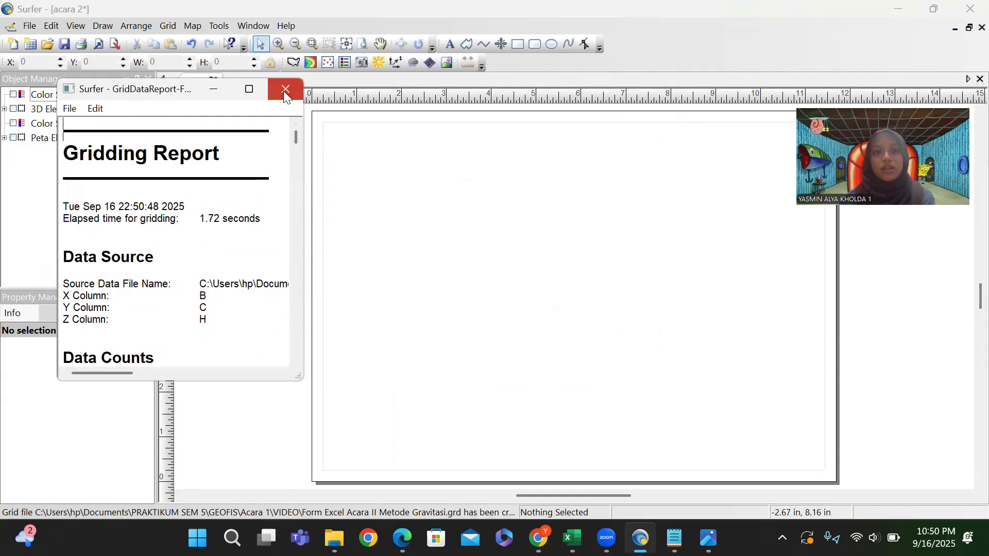
{"action": "left_click", "coordinate": [285, 90]}
{"action": "left_click", "coordinate": [227, 279]}
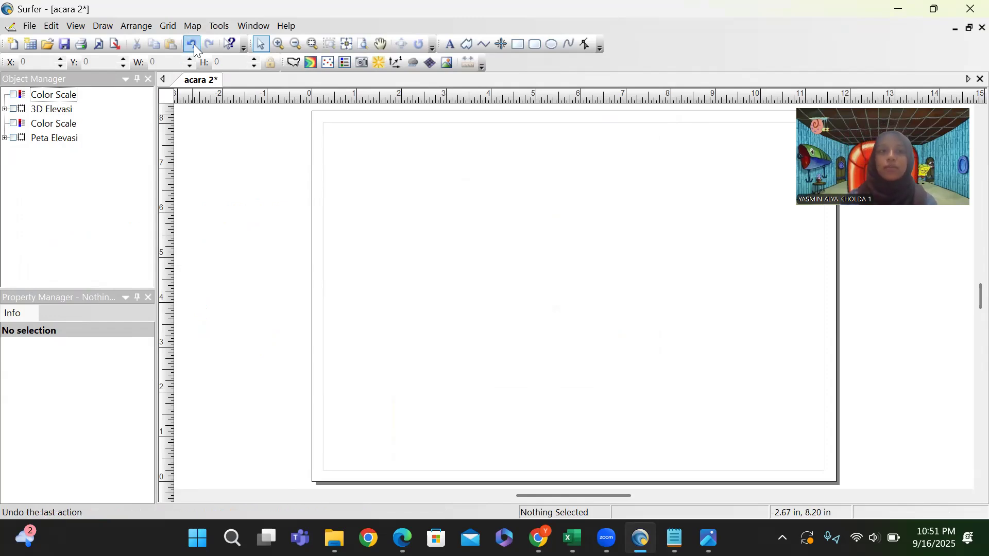
{"action": "left_click", "coordinate": [194, 27]}
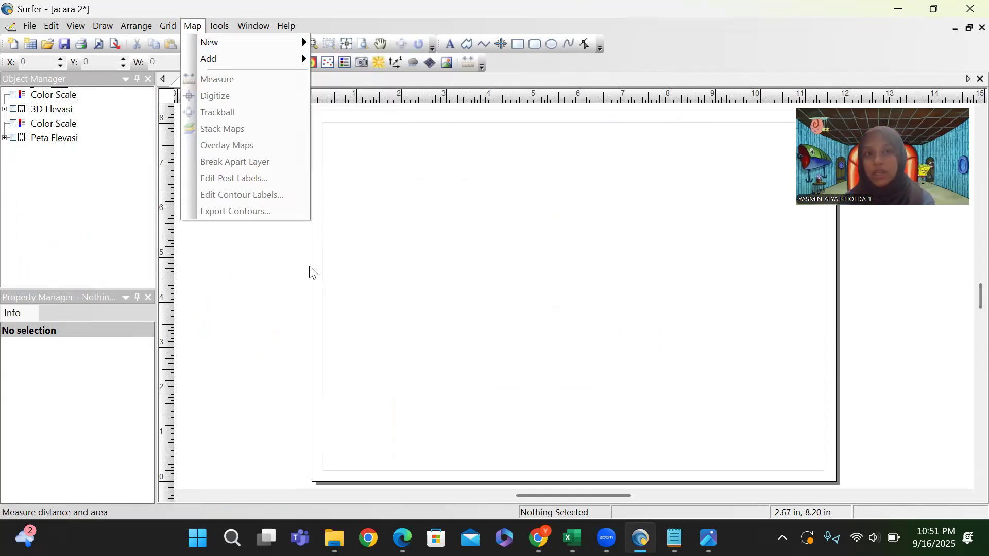
{"action": "left_click", "coordinate": [378, 282]}
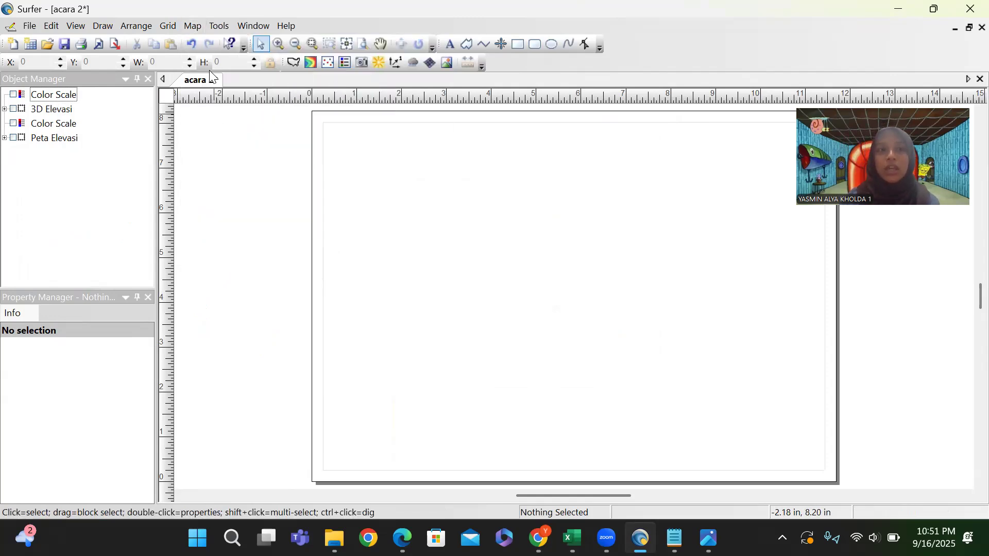
- Load the Form Excel Acara II Metode Gravitasi grid from the VIDEO folder as the input for a grid filter
{"action": "left_click", "coordinate": [168, 25]}
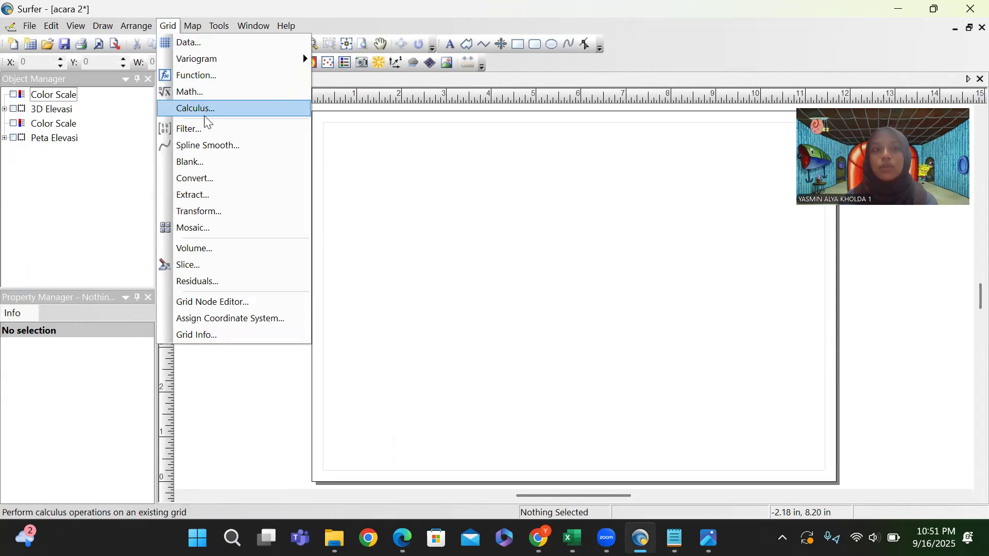
{"action": "left_click", "coordinate": [208, 130]}
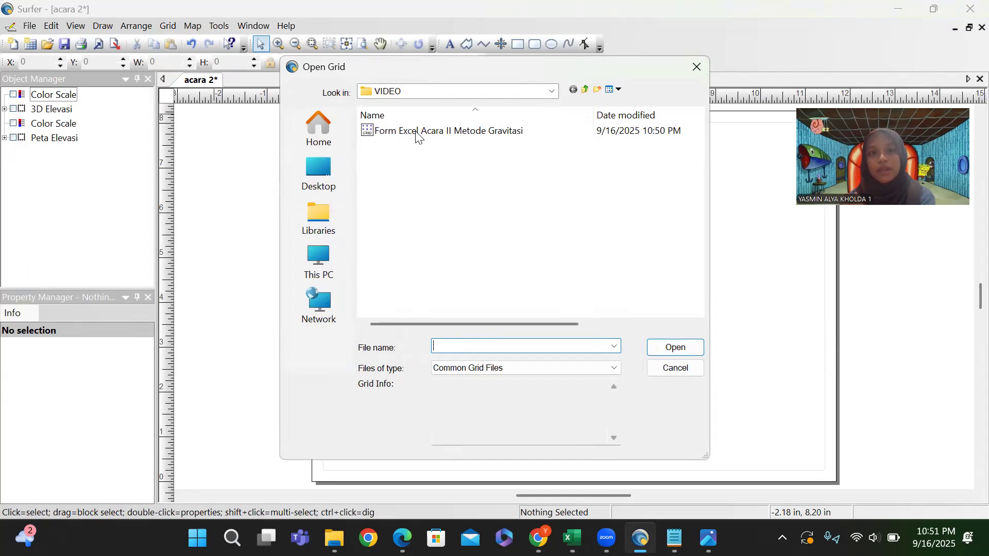
{"action": "left_click", "coordinate": [418, 136]}
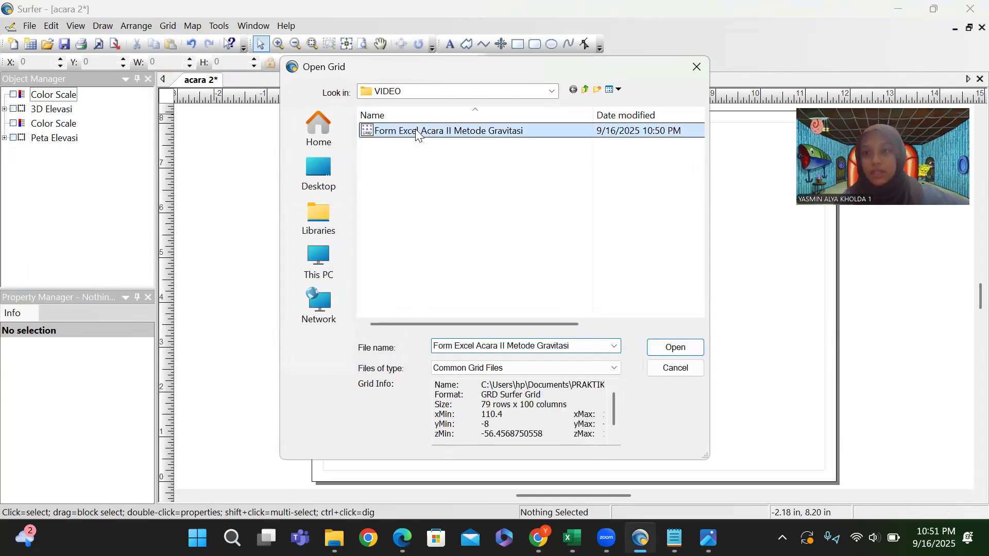
{"action": "left_click", "coordinate": [655, 347]}
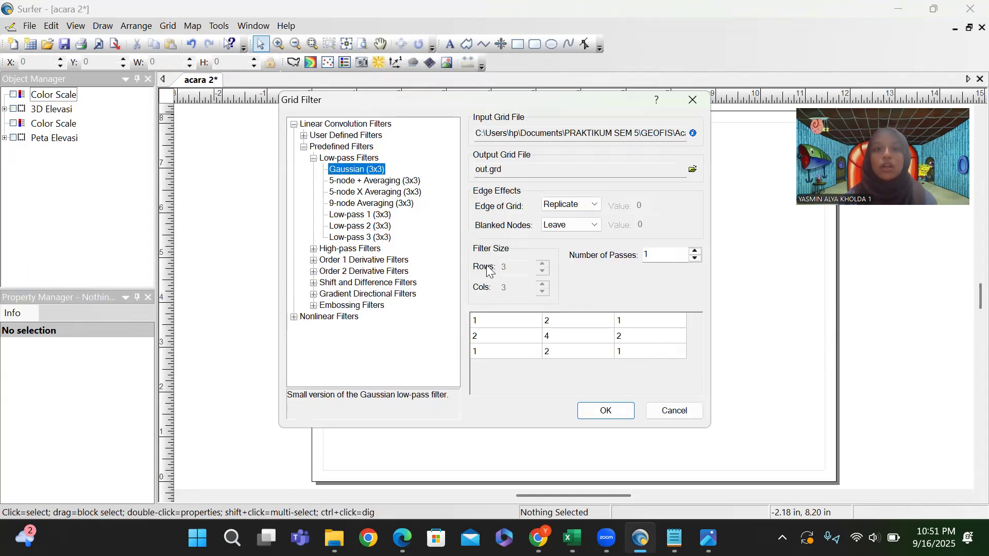
- Choose the user-defined low-pass Moving Average (mxn) filter and set its size to 13 rows by 13 columns
{"action": "left_click", "coordinate": [304, 136]}
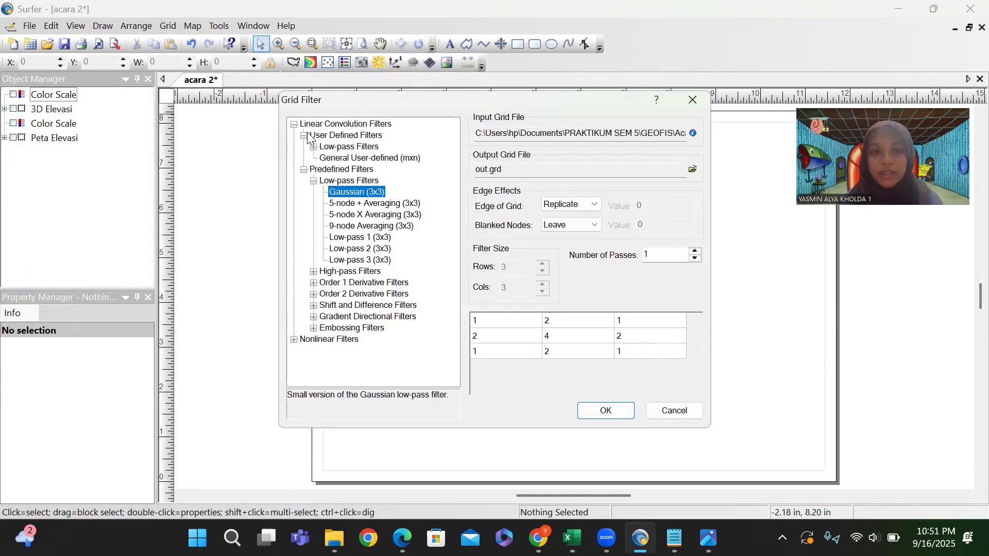
{"action": "left_click", "coordinate": [314, 147]}
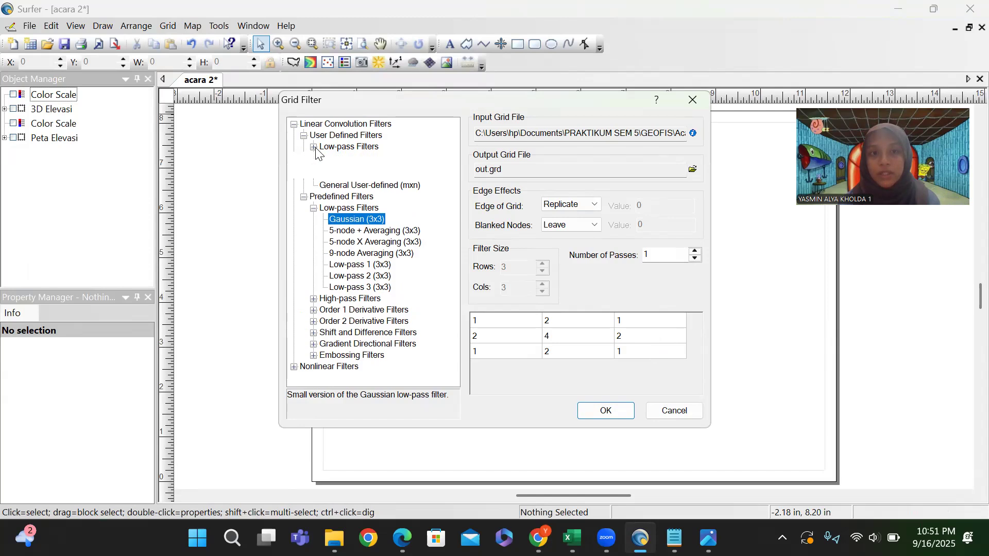
{"action": "left_click", "coordinate": [339, 159]}
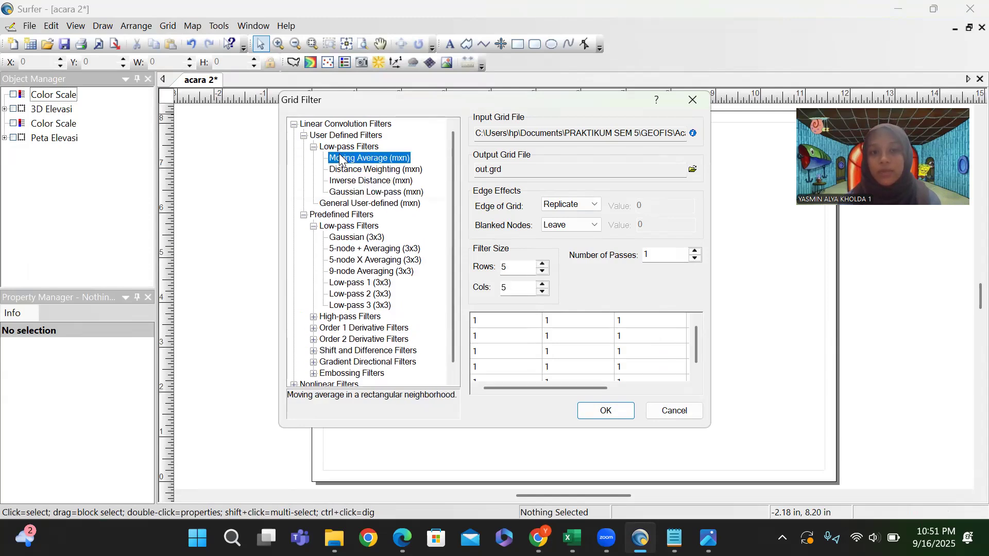
{"action": "left_click", "coordinate": [520, 268]}
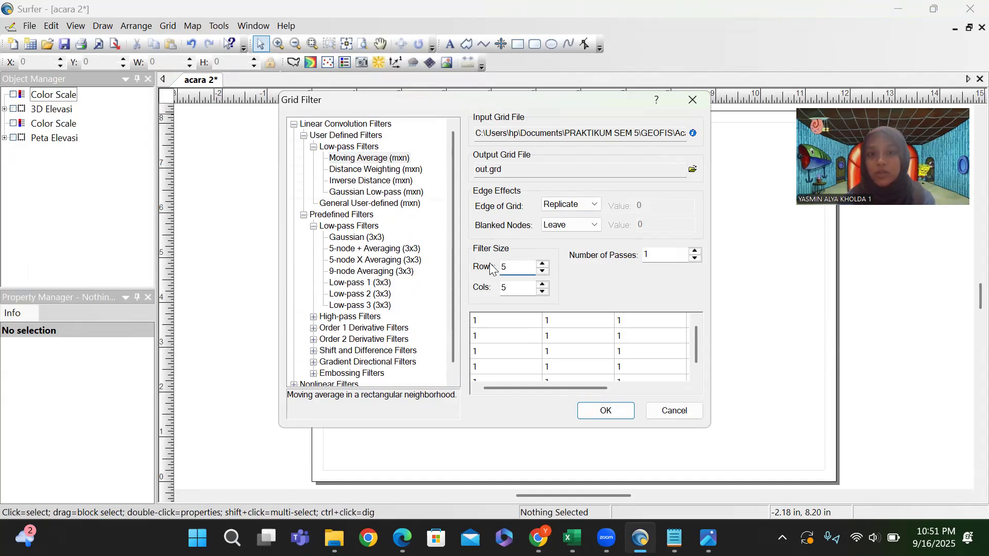
{"action": "left_click_drag", "start_coordinate": [510, 268], "coordinate": [491, 272]}
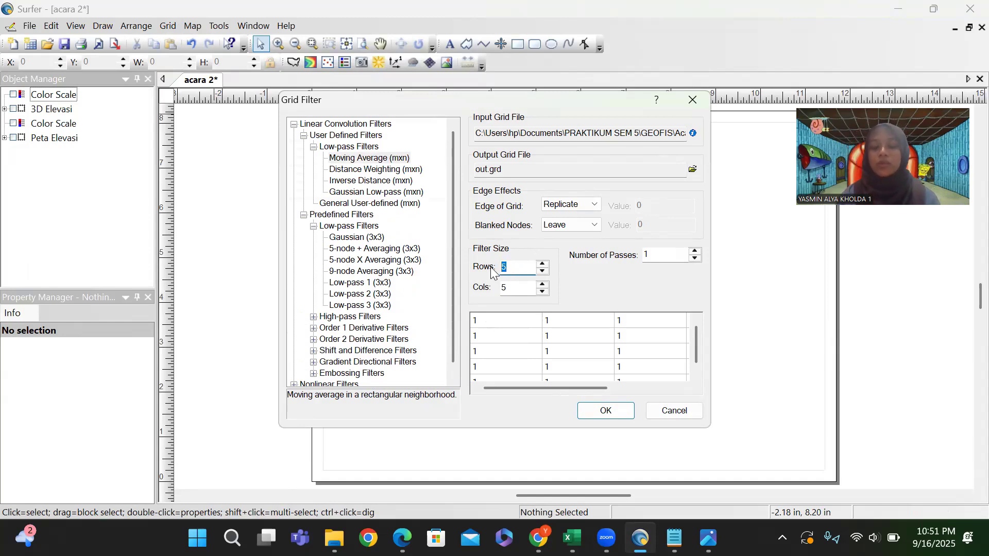
{"action": "type", "text": "13"}
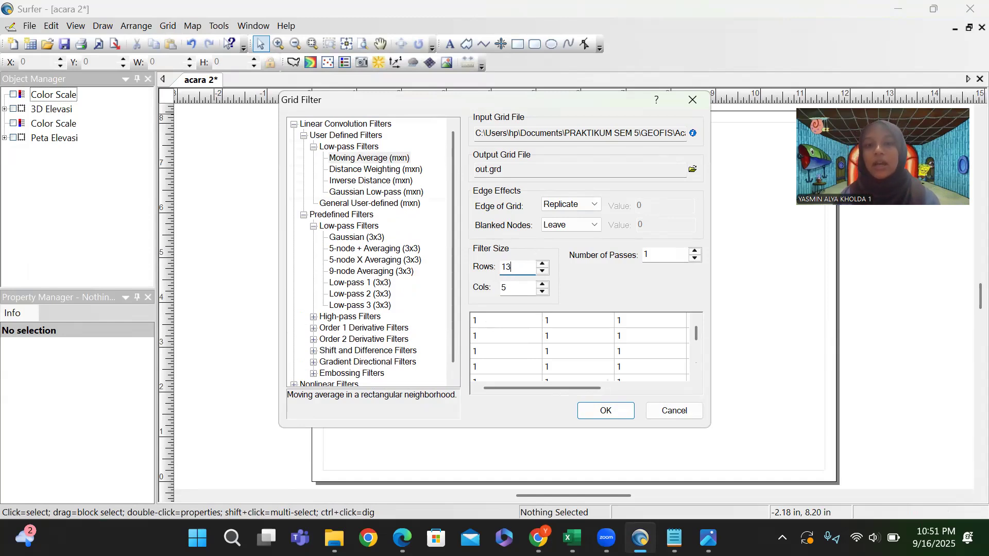
{"action": "left_click_drag", "start_coordinate": [510, 287], "coordinate": [465, 288]}
{"action": "type", "text": "13"}
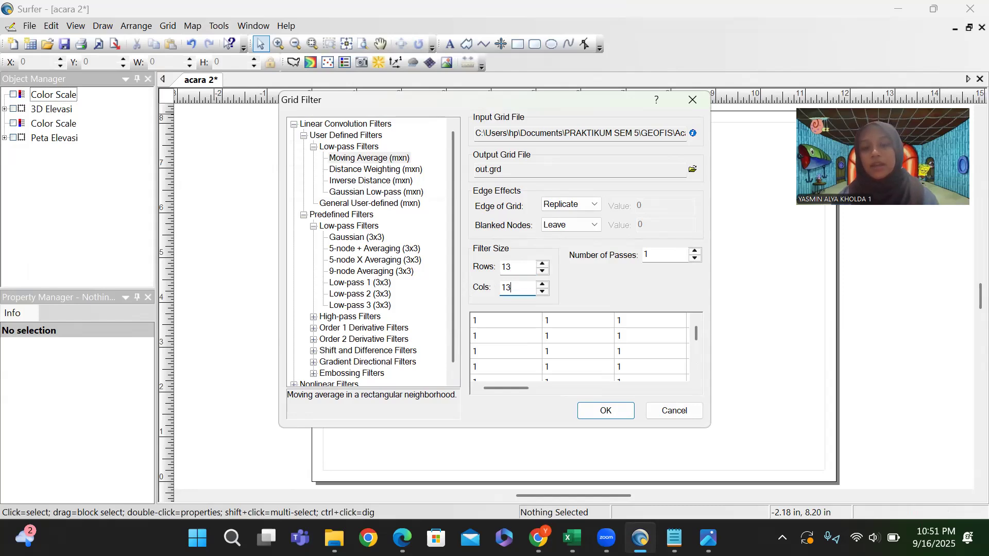
- Name the output grid sba fil13 in the VIDEO folder, run the filter, and dismiss the completion message
{"action": "left_click", "coordinate": [693, 171]}
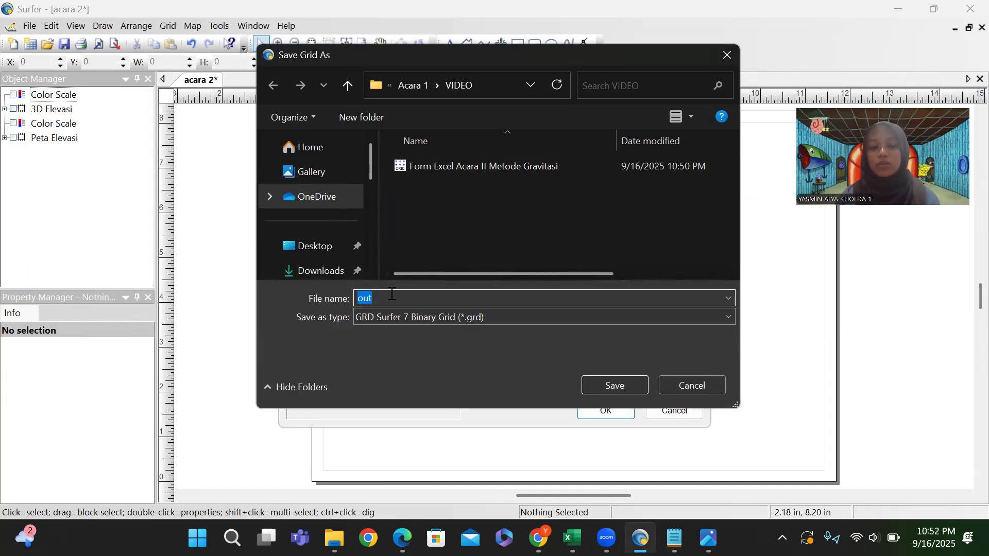
{"action": "type", "text": "b"}
{"action": "key", "text": "BackSpace"}
{"action": "type", "text": "sb"}
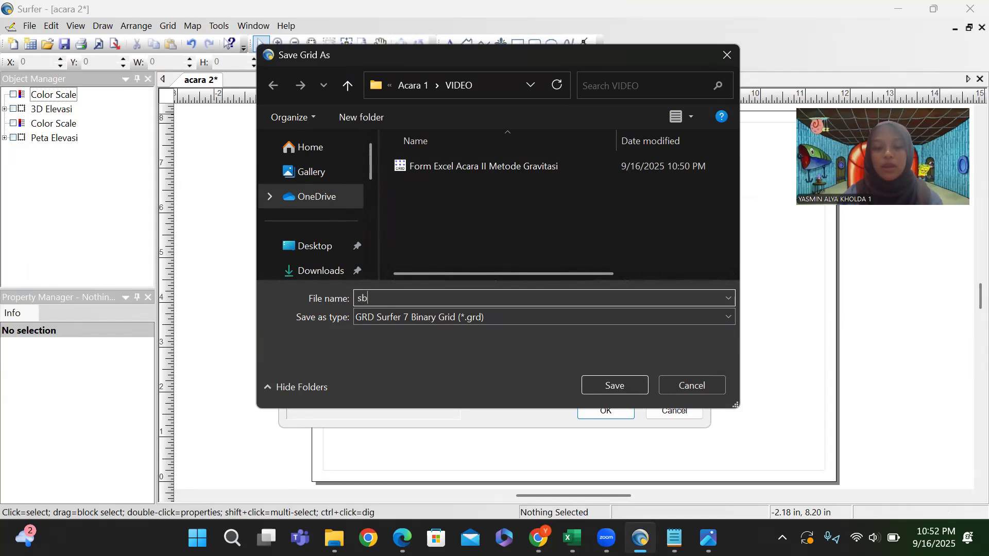
{"action": "type", "text": "a fil13"}
{"action": "left_click", "coordinate": [599, 381]}
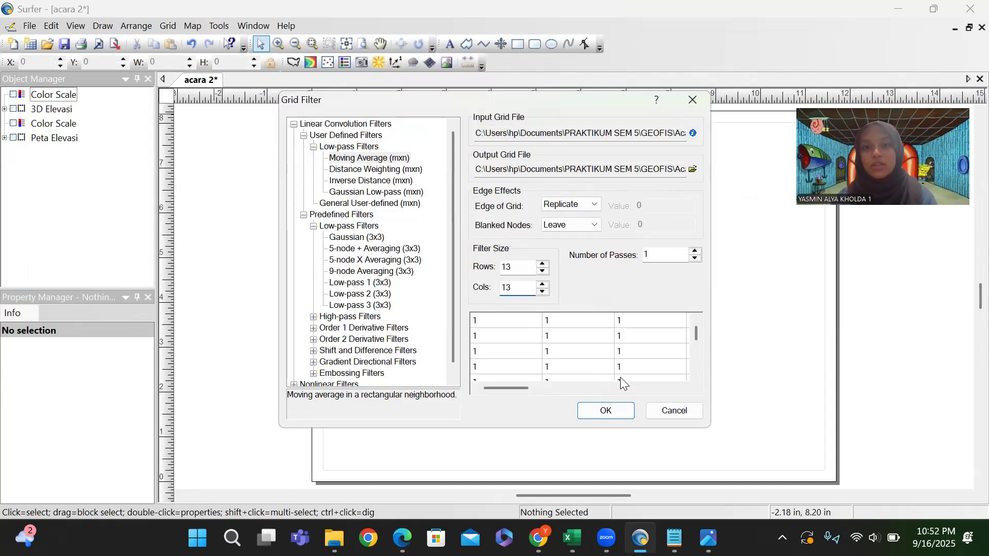
{"action": "left_click", "coordinate": [600, 410]}
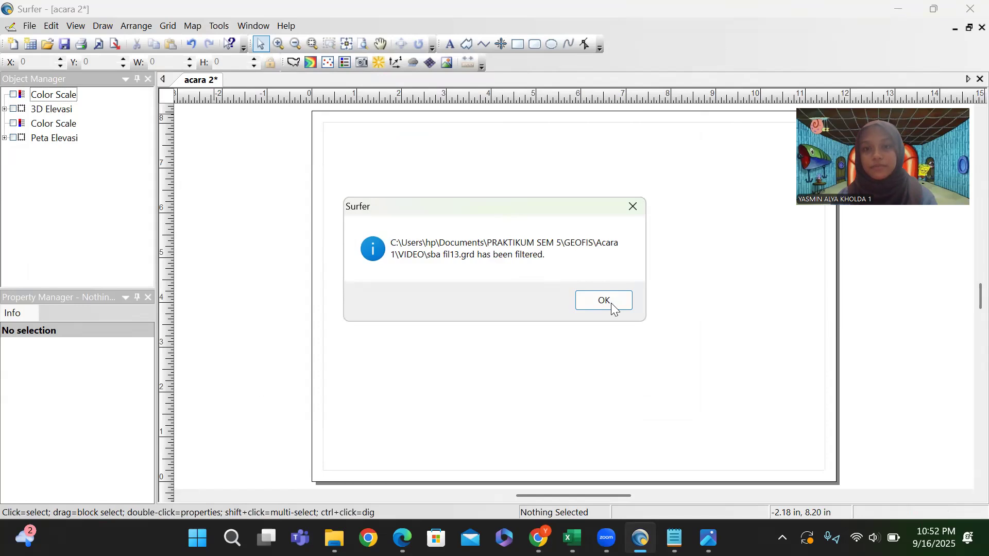
{"action": "left_click", "coordinate": [612, 307]}
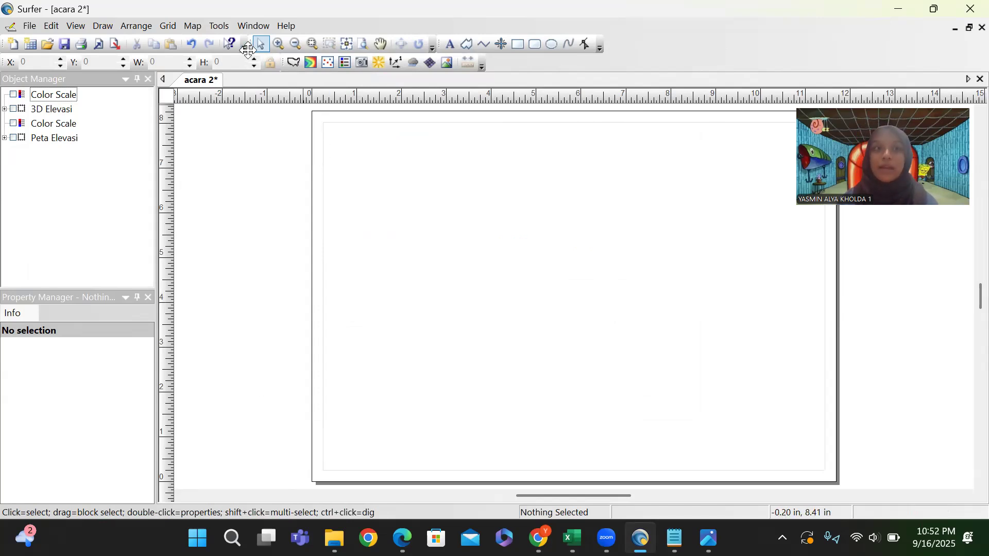
- Create a new contour map from the sba fil13 grid in the VIDEO folder
{"action": "left_click", "coordinate": [190, 27]}
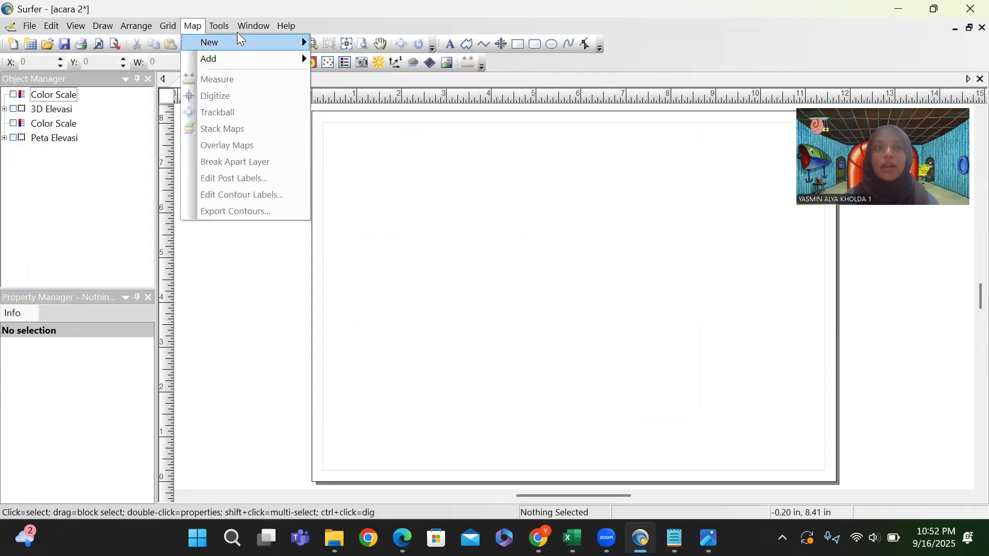
{"action": "mouse_move", "coordinate": [206, 46]}
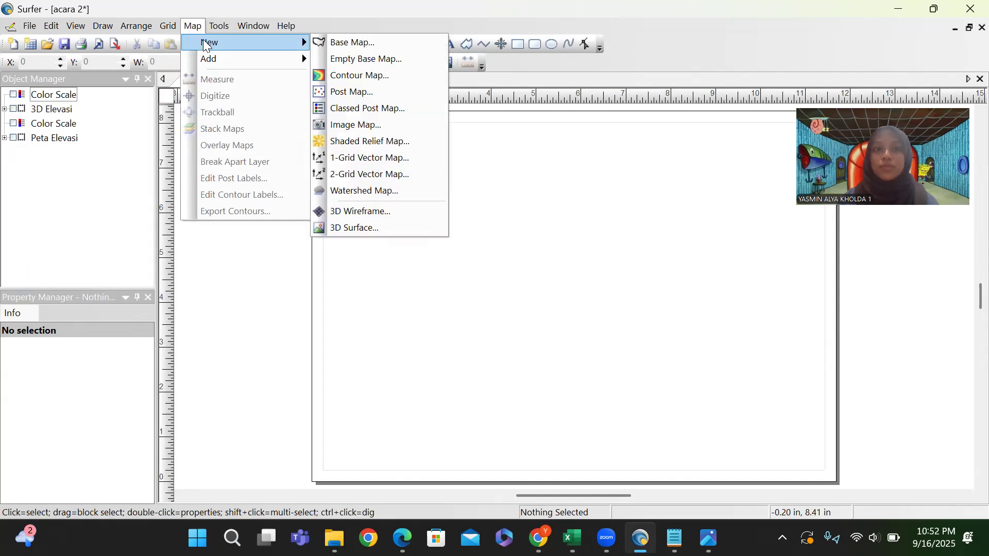
{"action": "left_click", "coordinate": [335, 77]}
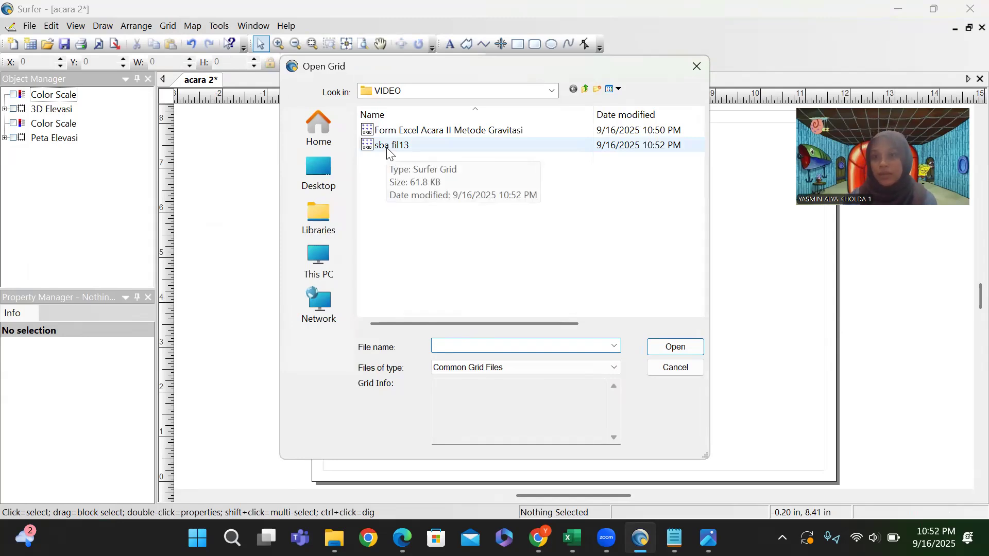
{"action": "left_click", "coordinate": [390, 147]}
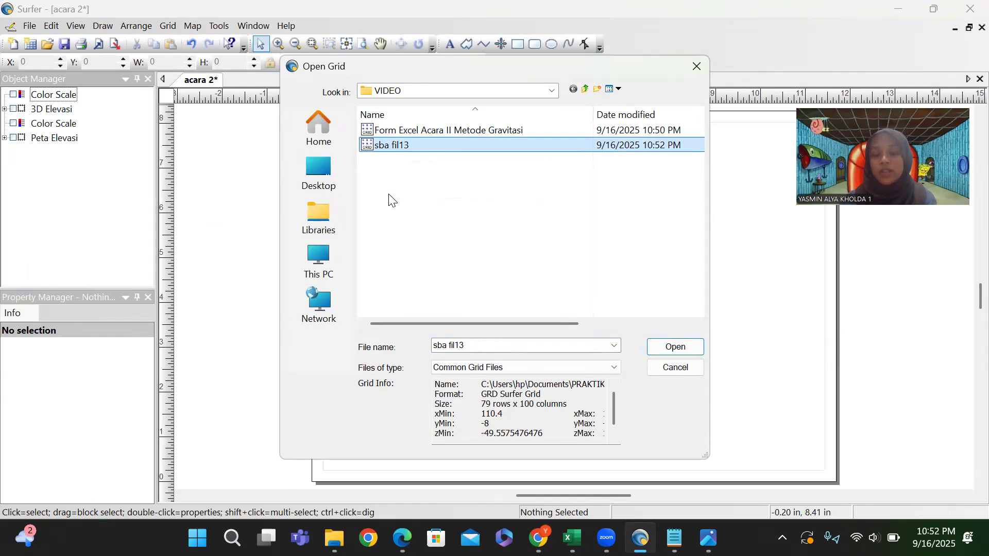
{"action": "left_click", "coordinate": [403, 150]}
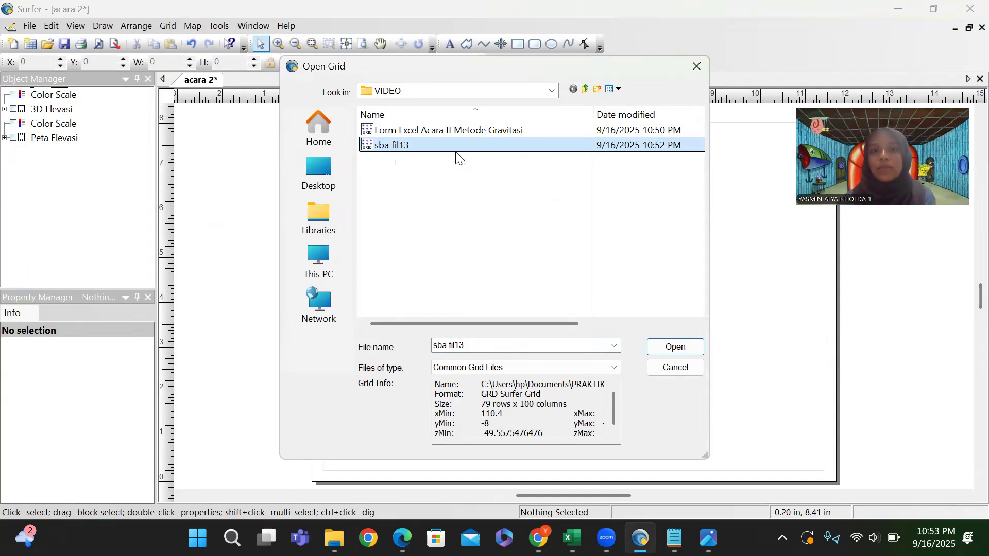
{"action": "left_click", "coordinate": [683, 345]}
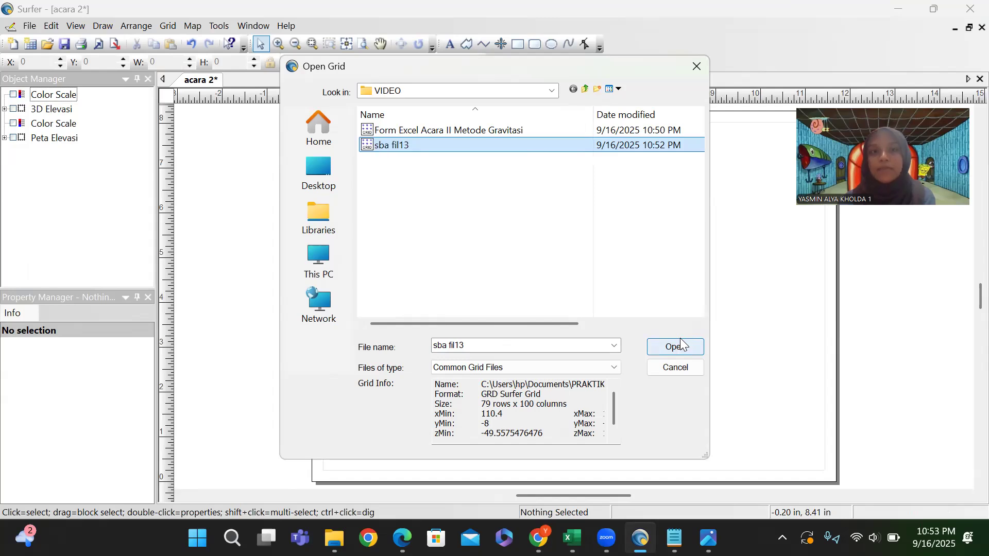
{"action": "left_click", "coordinate": [679, 346]}
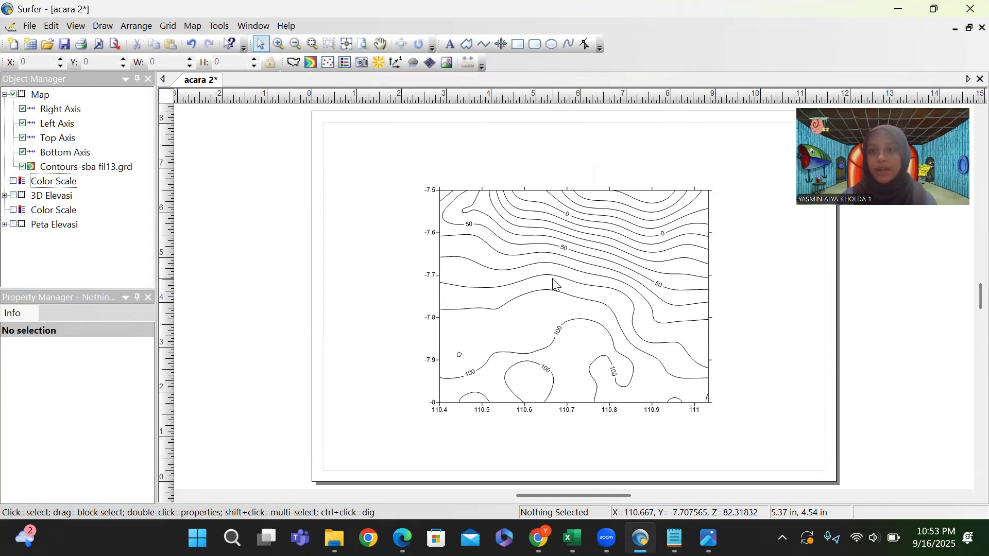
{"action": "left_click", "coordinate": [535, 63]}
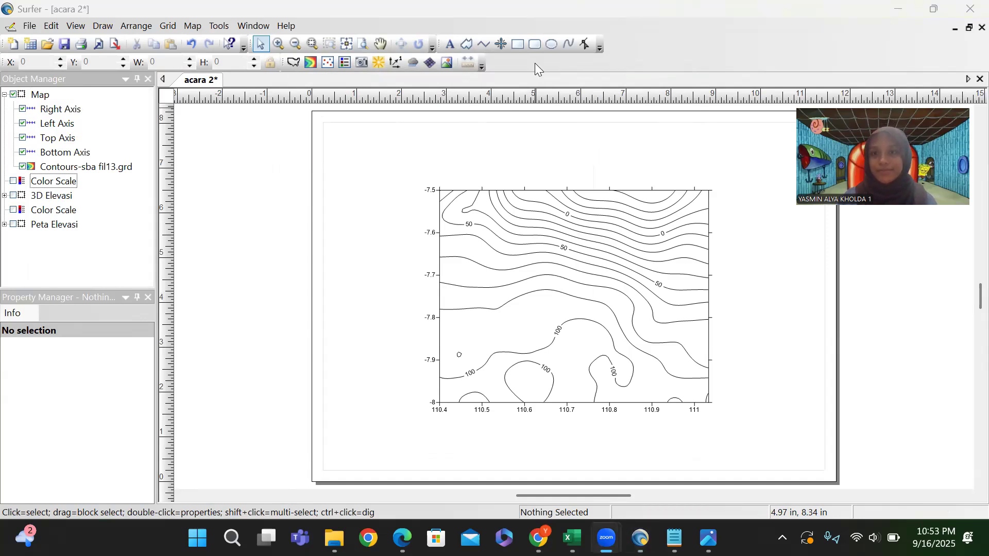